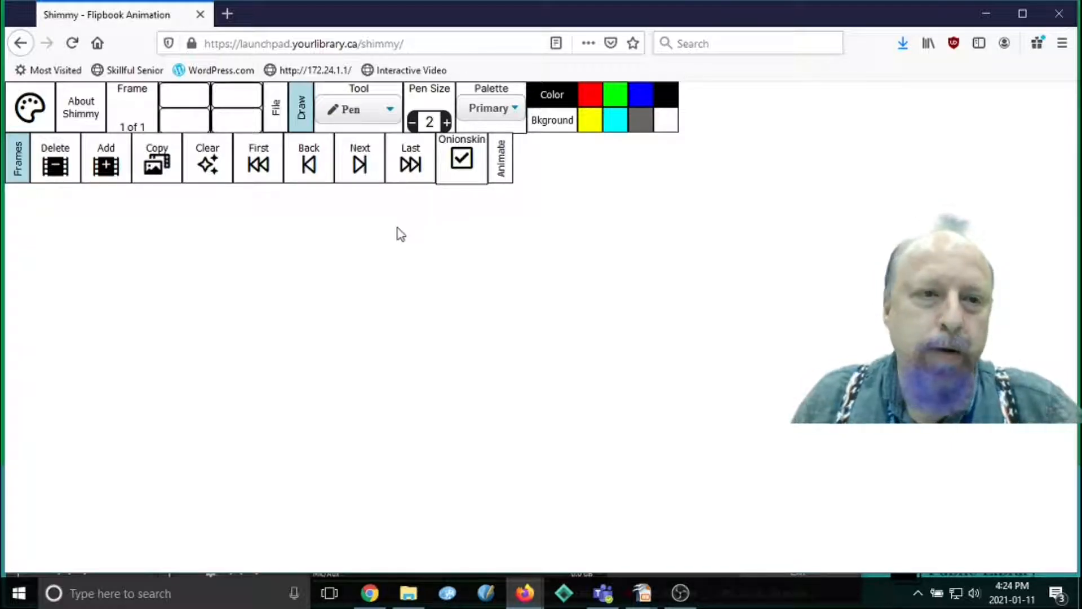
# - Read the About Shimmy information on authorship, licensing and export formats, and close it
pyautogui.click(79, 116)
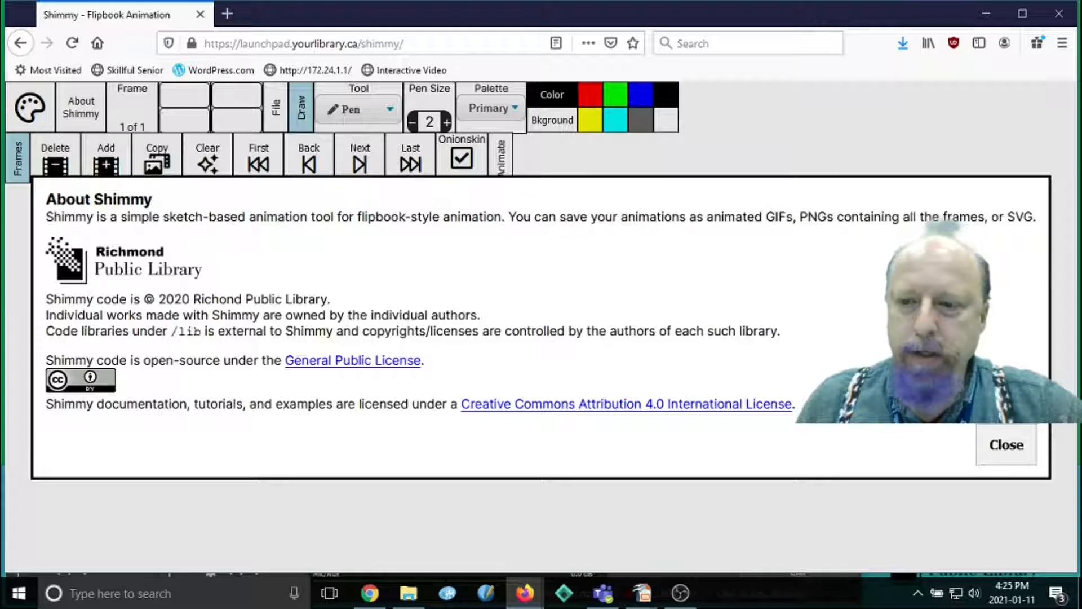
pyautogui.click(1008, 447)
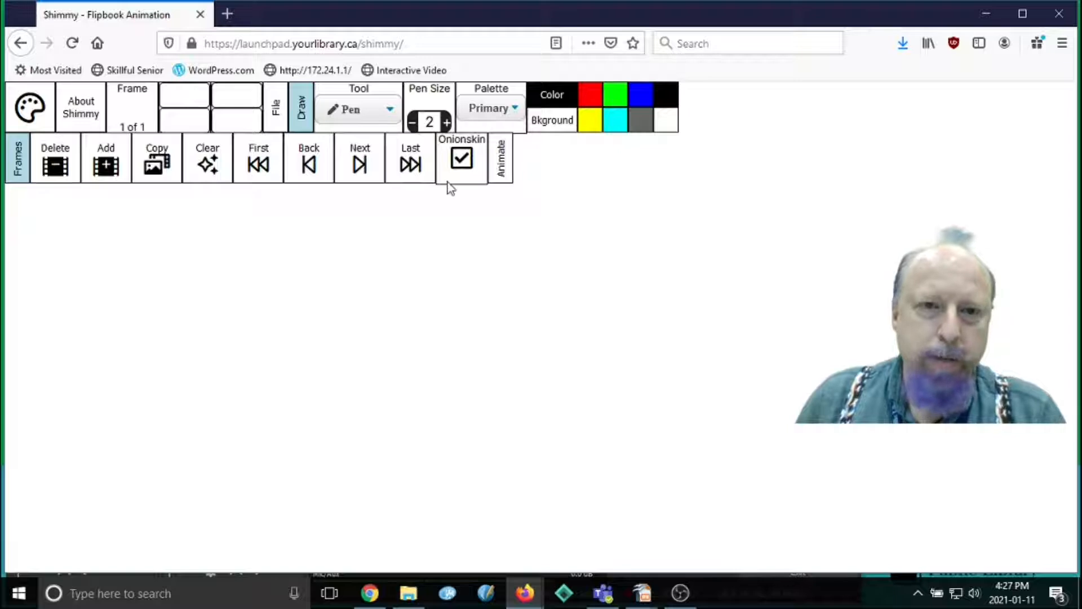
# - Set the pen size to 10
pyautogui.click(448, 121)
pyautogui.click(447, 122)
pyautogui.click(448, 122)
pyautogui.click(447, 122)
pyautogui.click(448, 122)
pyautogui.click(448, 121)
pyautogui.click(447, 122)
pyautogui.click(447, 122)
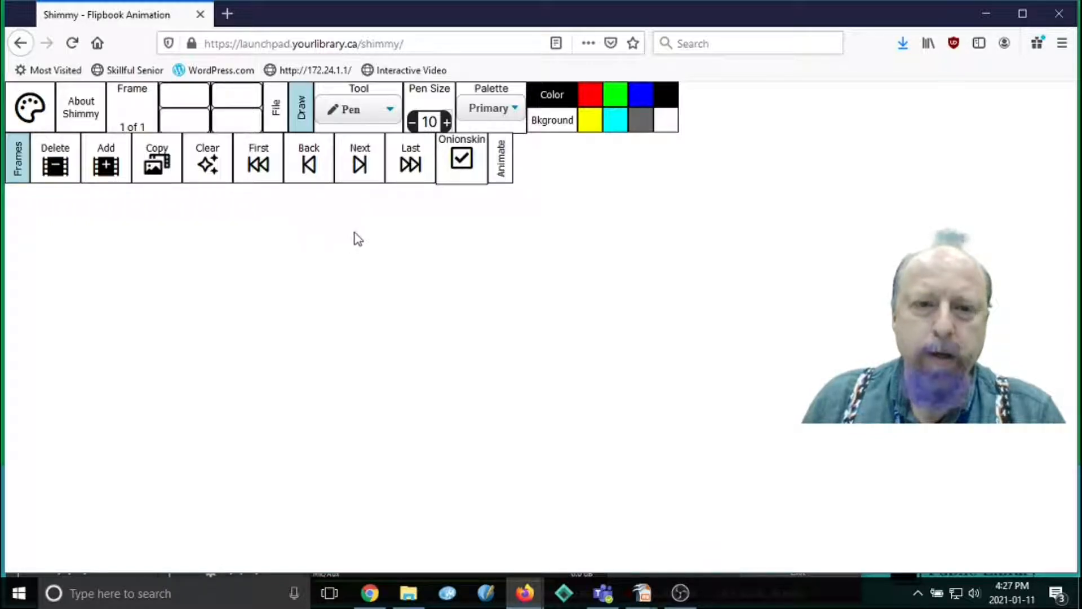
# - Draw a large black circle as a face in the canvas centre-left, with two upright oval eyes in its upper half
pyautogui.moveTo(361, 236)
pyautogui.mouseDown()
pyautogui.moveTo(340, 232)
pyautogui.moveTo(278, 269)
pyautogui.moveTo(237, 361)
pyautogui.moveTo(258, 467)
pyautogui.moveTo(394, 517)
pyautogui.moveTo(500, 468)
pyautogui.moveTo(527, 370)
pyautogui.moveTo(492, 291)
pyautogui.moveTo(437, 244)
pyautogui.moveTo(395, 232)
pyautogui.moveTo(351, 240)
pyautogui.mouseUp()
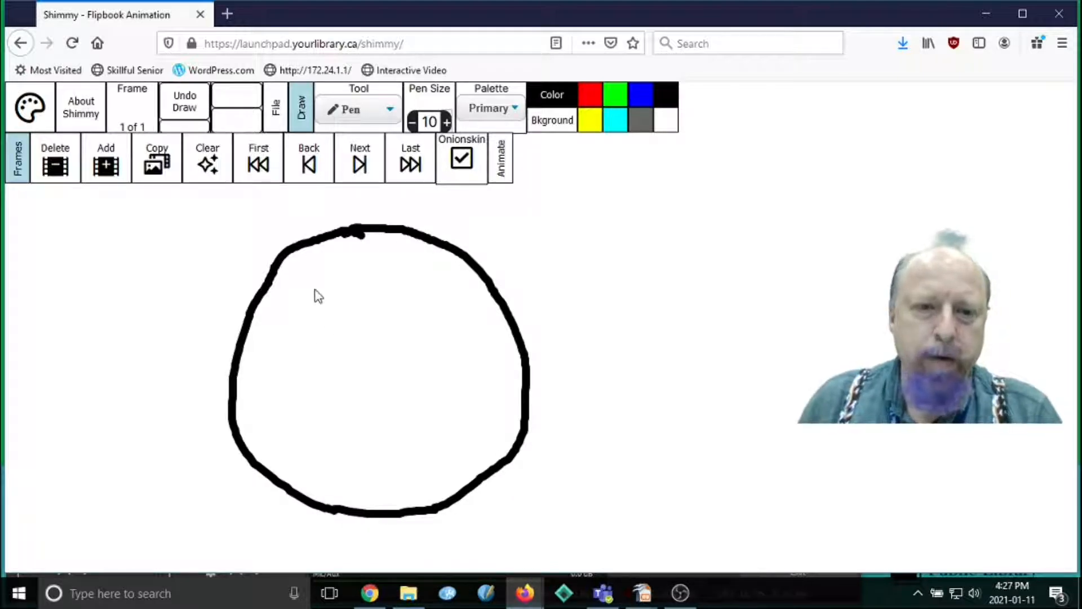
pyautogui.moveTo(327, 288)
pyautogui.mouseDown()
pyautogui.moveTo(306, 316)
pyautogui.moveTo(311, 369)
pyautogui.moveTo(350, 353)
pyautogui.moveTo(346, 292)
pyautogui.moveTo(327, 287)
pyautogui.mouseUp()
pyautogui.moveTo(424, 283)
pyautogui.mouseDown()
pyautogui.moveTo(410, 349)
pyautogui.moveTo(443, 361)
pyautogui.moveTo(448, 309)
pyautogui.moveTo(422, 283)
pyautogui.mouseUp()
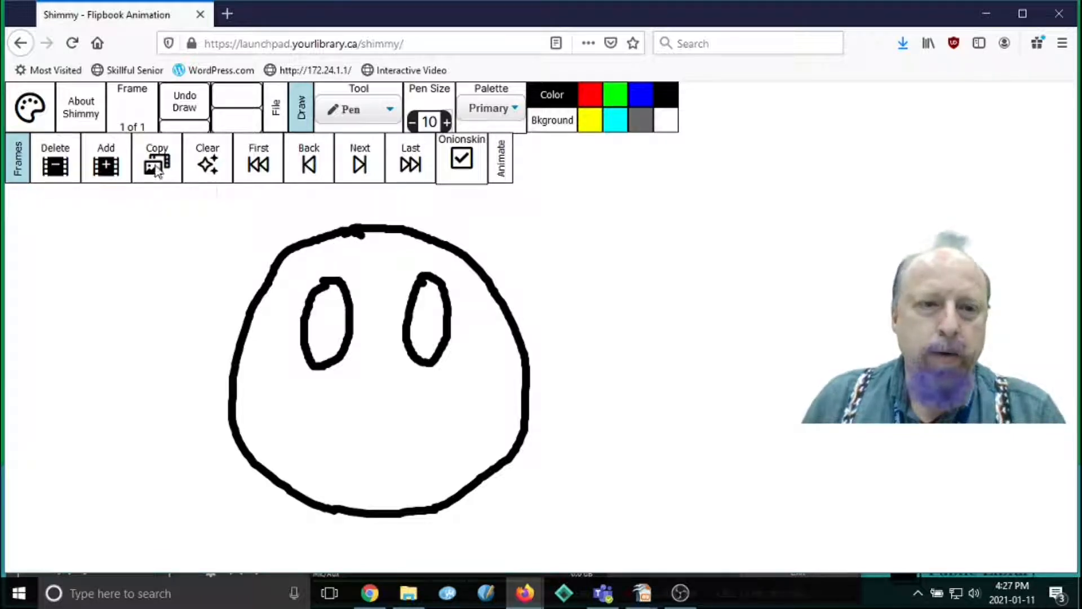
# - Copy the face frame repeatedly until the animation has 20 frames
pyautogui.click(18, 172)
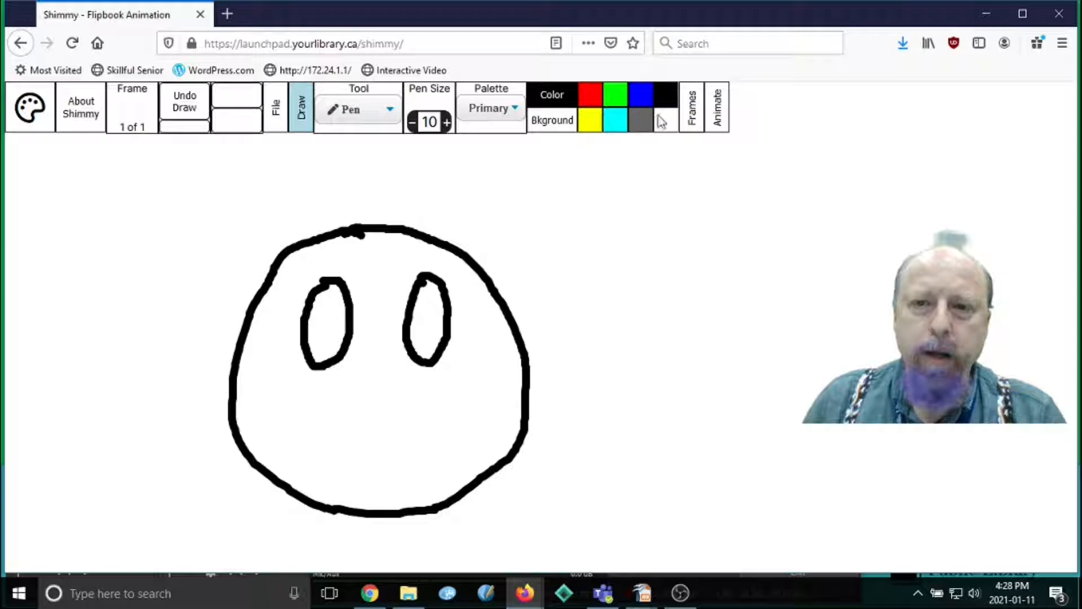
pyautogui.click(696, 119)
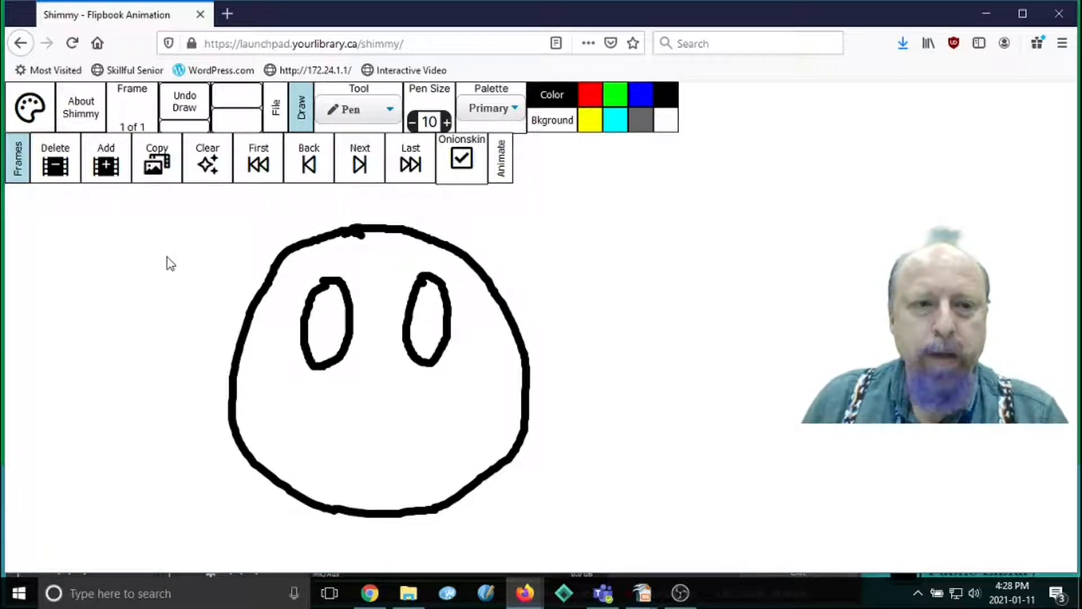
pyautogui.tripleClick(154, 166)
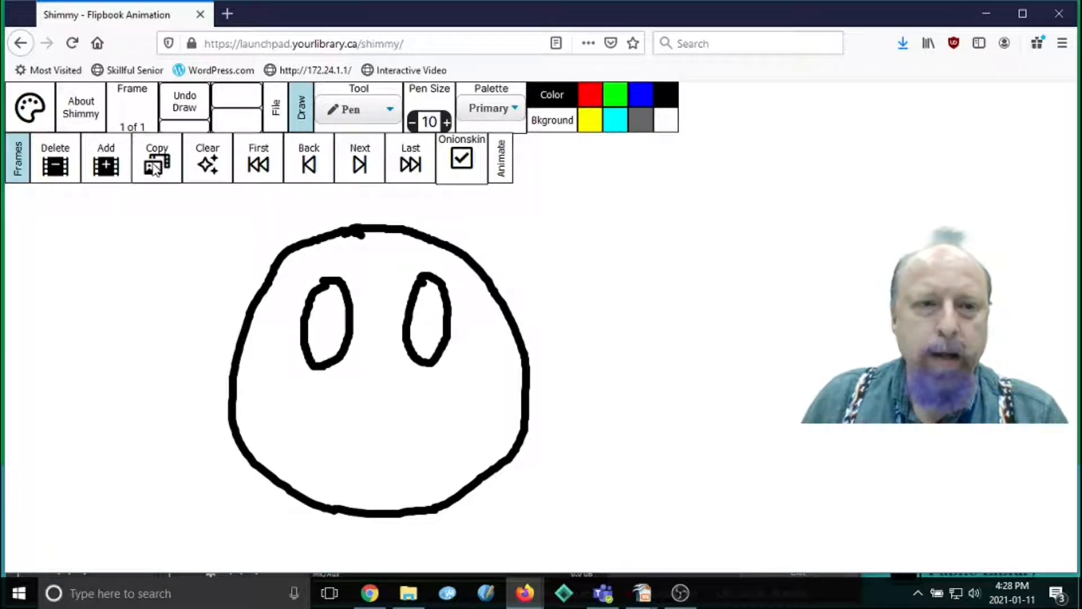
pyautogui.tripleClick(154, 167)
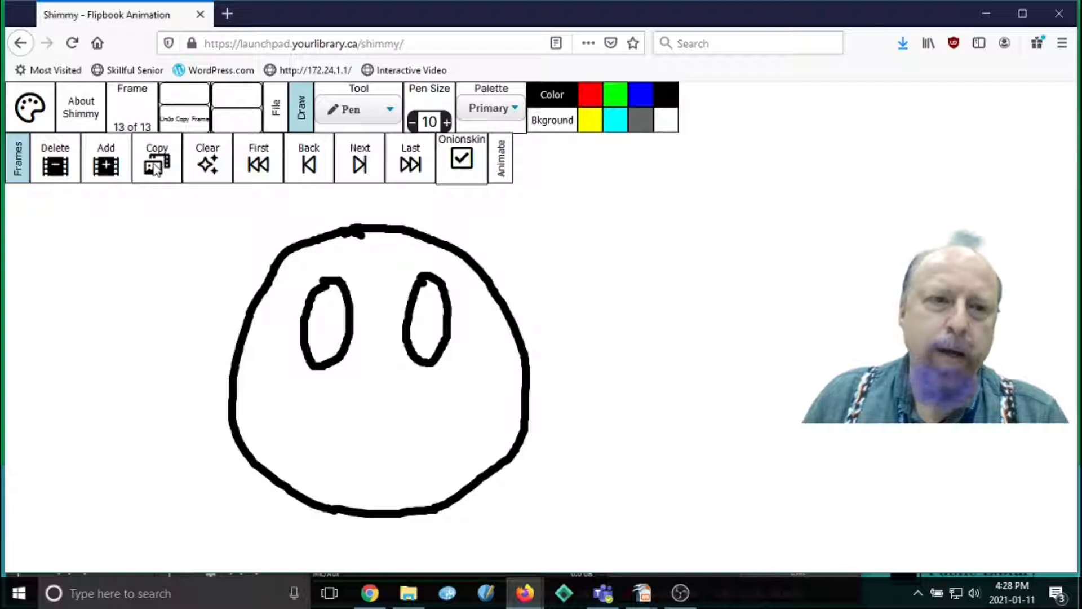
pyautogui.click(153, 168)
pyautogui.click(154, 168)
pyautogui.click(154, 168)
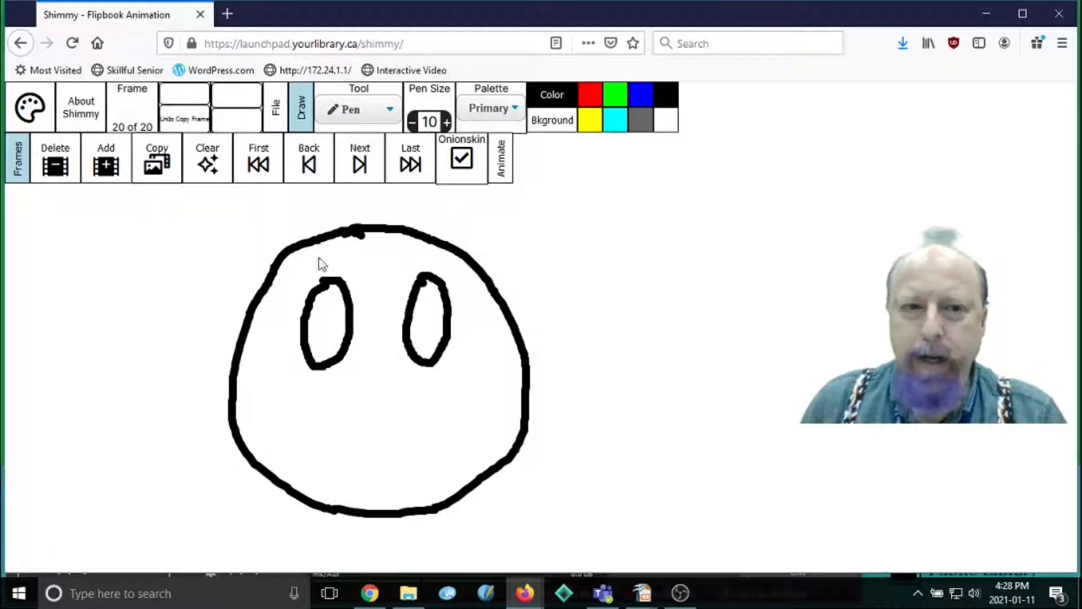
# - Return to frame 1 and draw a short, slightly downturned mouth below the eyes
pyautogui.click(310, 169)
pyautogui.click(310, 170)
pyautogui.click(310, 169)
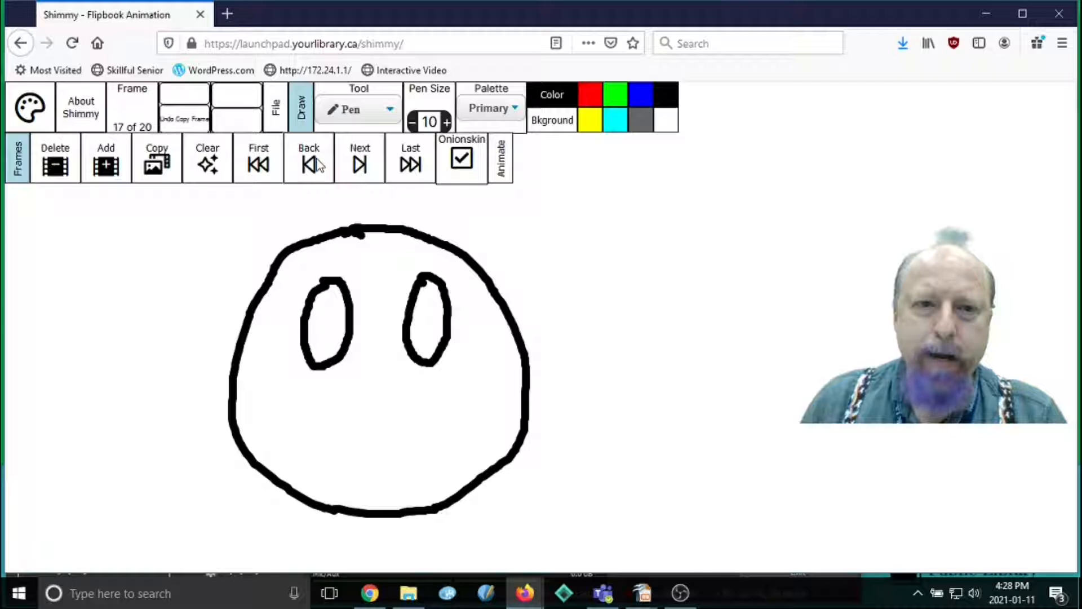
pyautogui.click(309, 169)
pyautogui.click(310, 169)
pyautogui.click(310, 169)
pyautogui.click(310, 169)
pyautogui.click(309, 169)
pyautogui.click(309, 169)
pyautogui.click(309, 169)
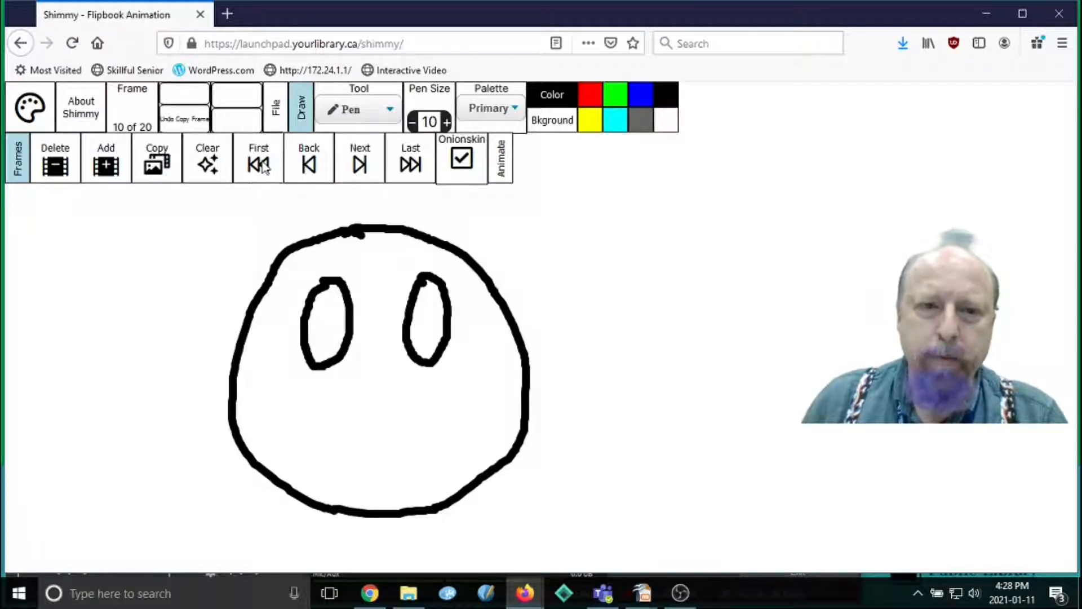
pyautogui.click(262, 165)
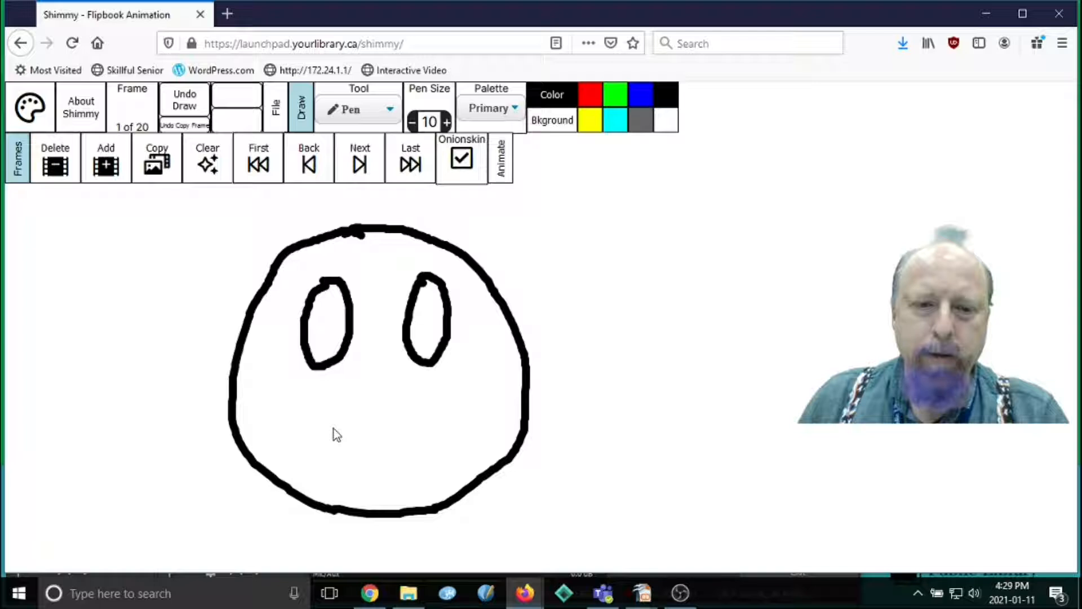
pyautogui.moveTo(330, 428); pyautogui.dragTo(451, 428)
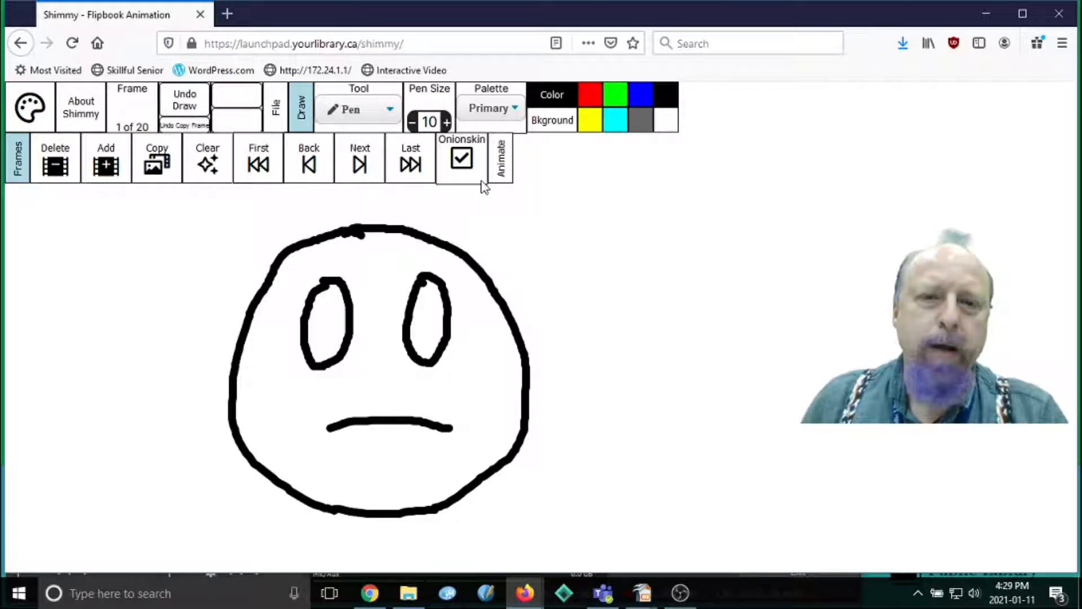
# - On frame 2, switch the onionskin off and on to compare with frame 1, leaving it enabled
pyautogui.click(360, 168)
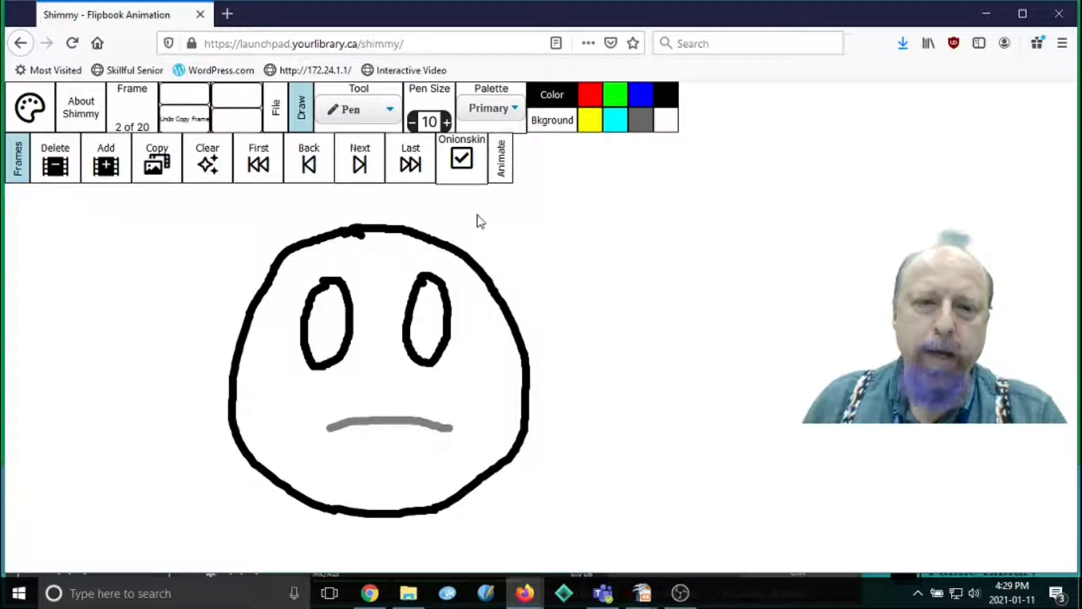
pyautogui.click(462, 161)
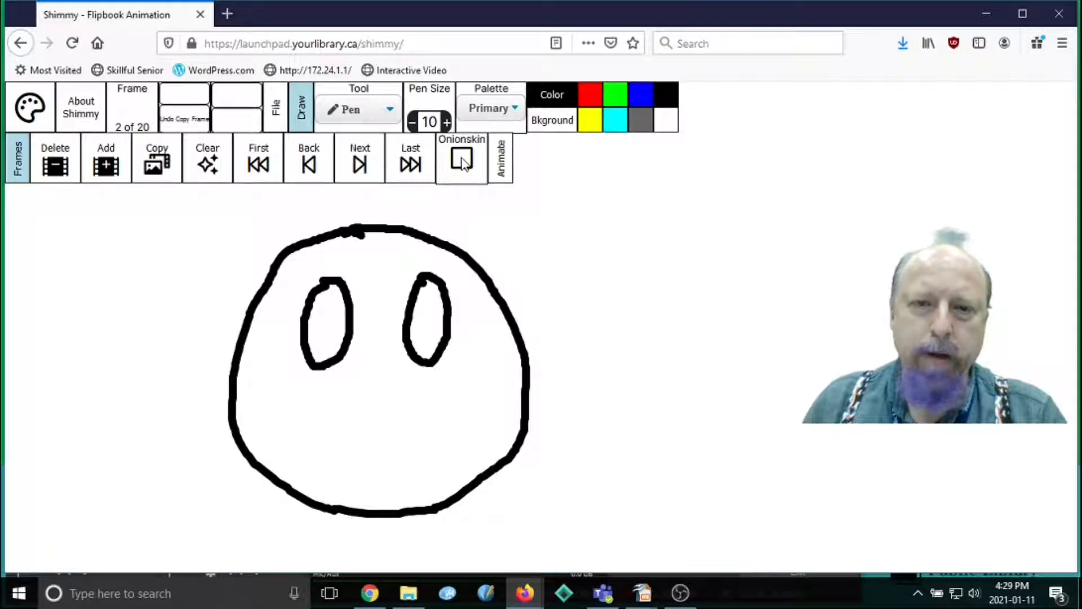
pyautogui.click(462, 160)
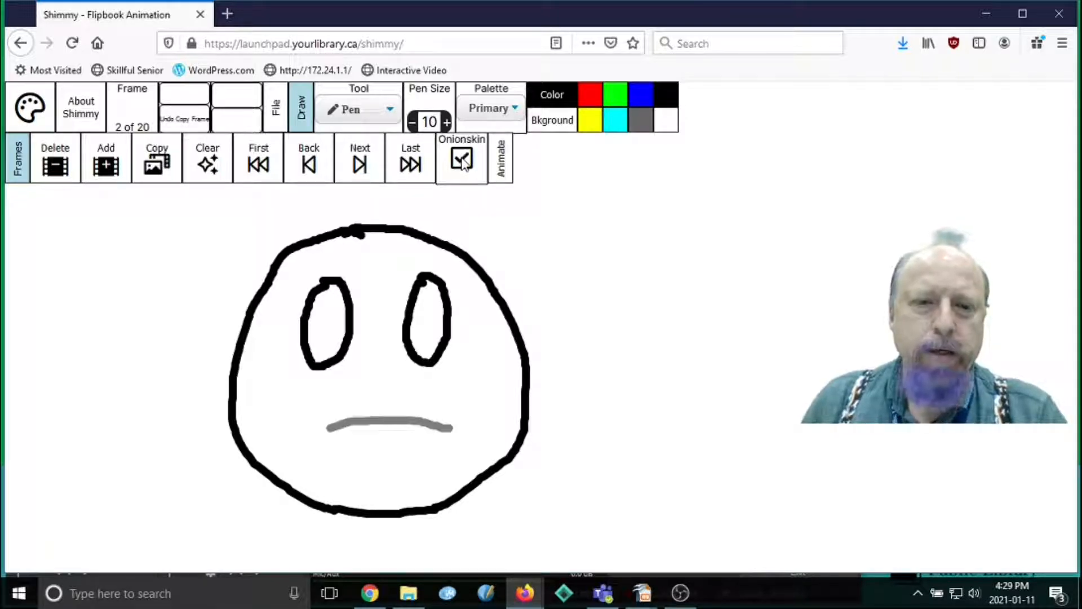
pyautogui.click(463, 161)
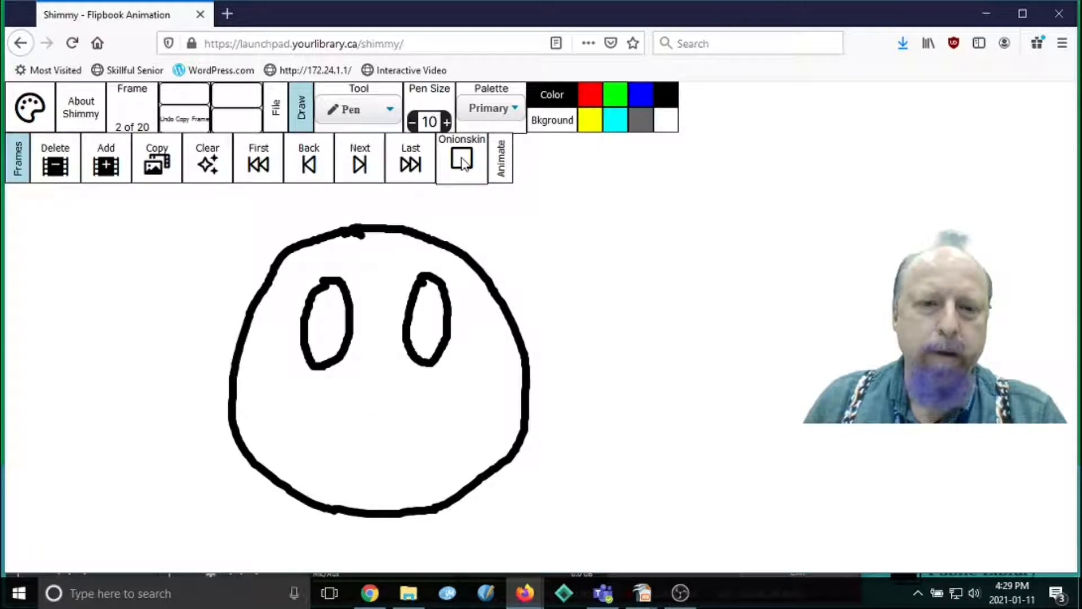
pyautogui.click(462, 161)
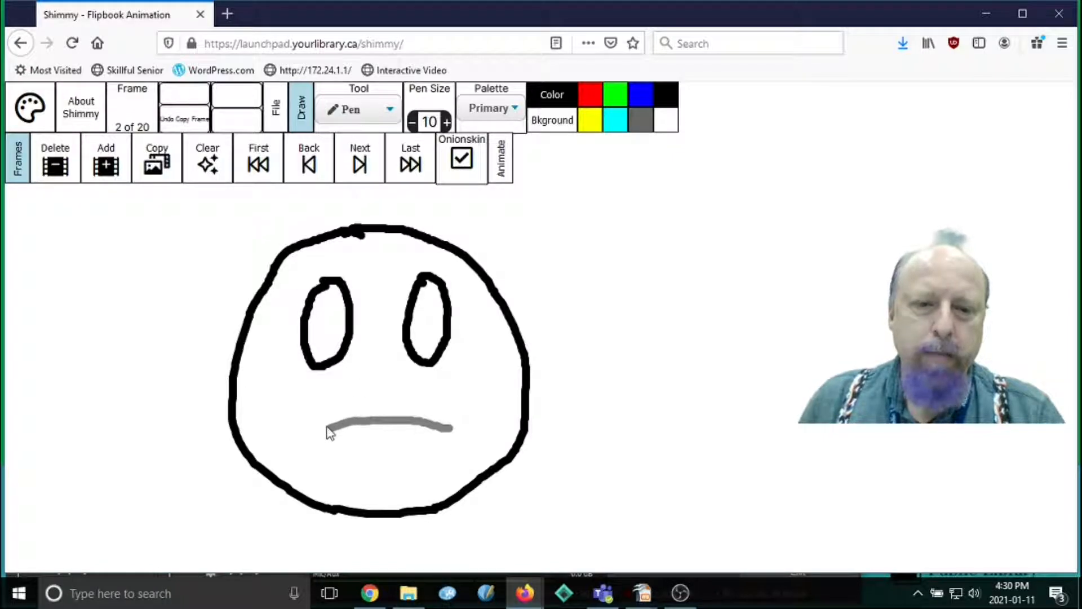
# - Draw a flatter mouth on frame 2 and a straight mouth on frame 3, undoing the extra upward stroke at its corner
pyautogui.moveTo(324, 427); pyautogui.dragTo(450, 426)
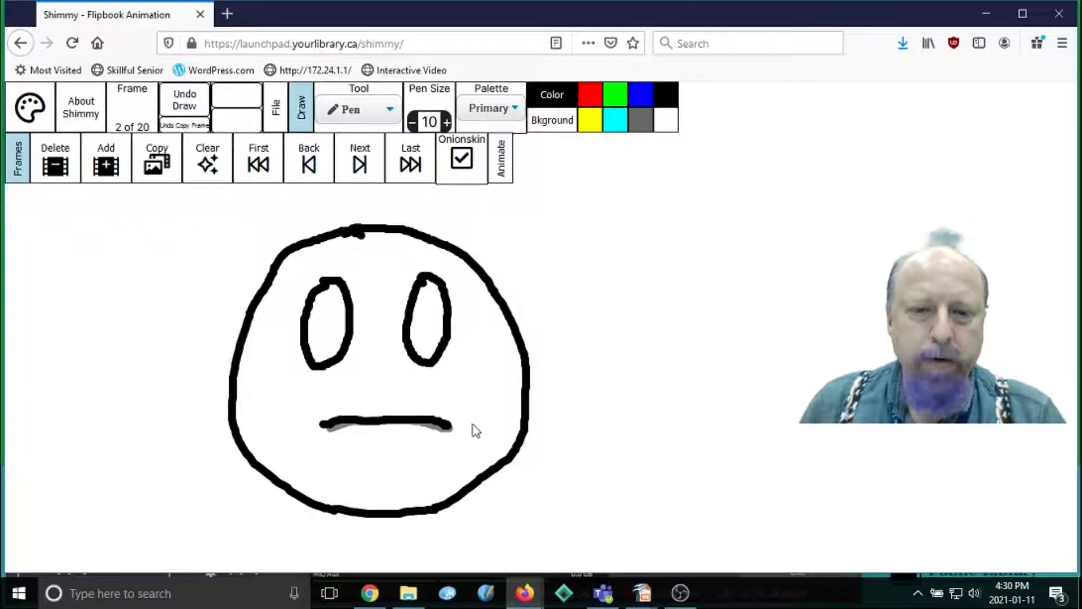
pyautogui.click(361, 165)
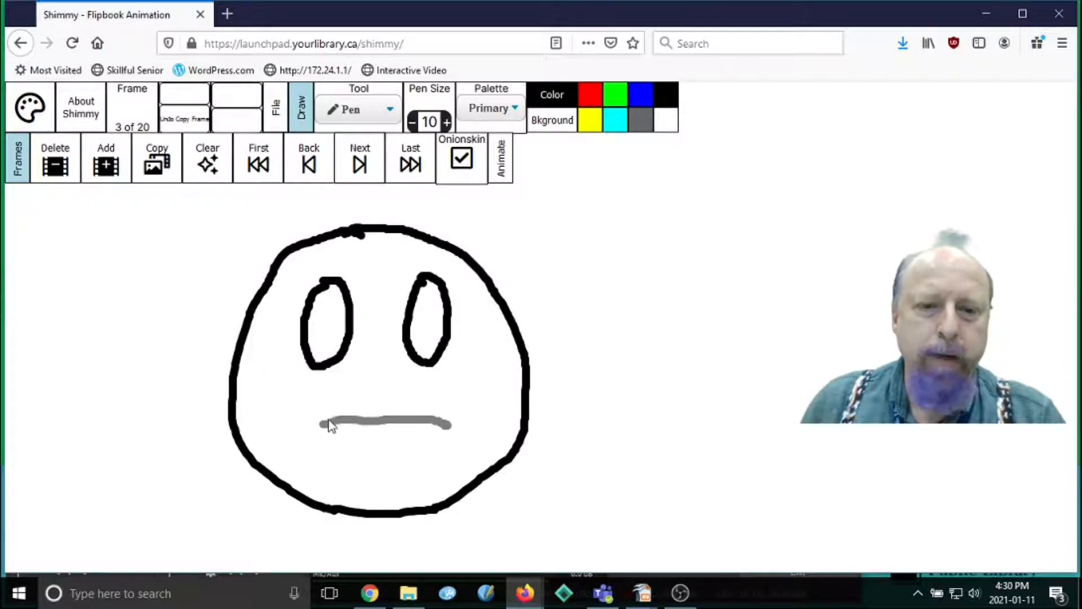
pyautogui.moveTo(322, 424); pyautogui.dragTo(457, 428)
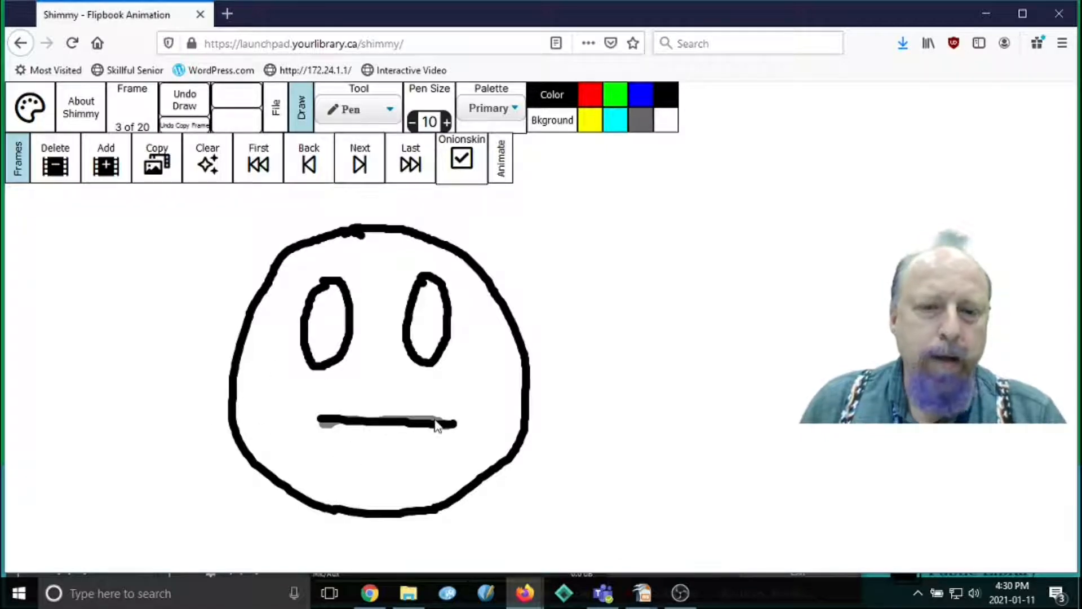
pyautogui.moveTo(454, 424); pyautogui.dragTo(460, 387)
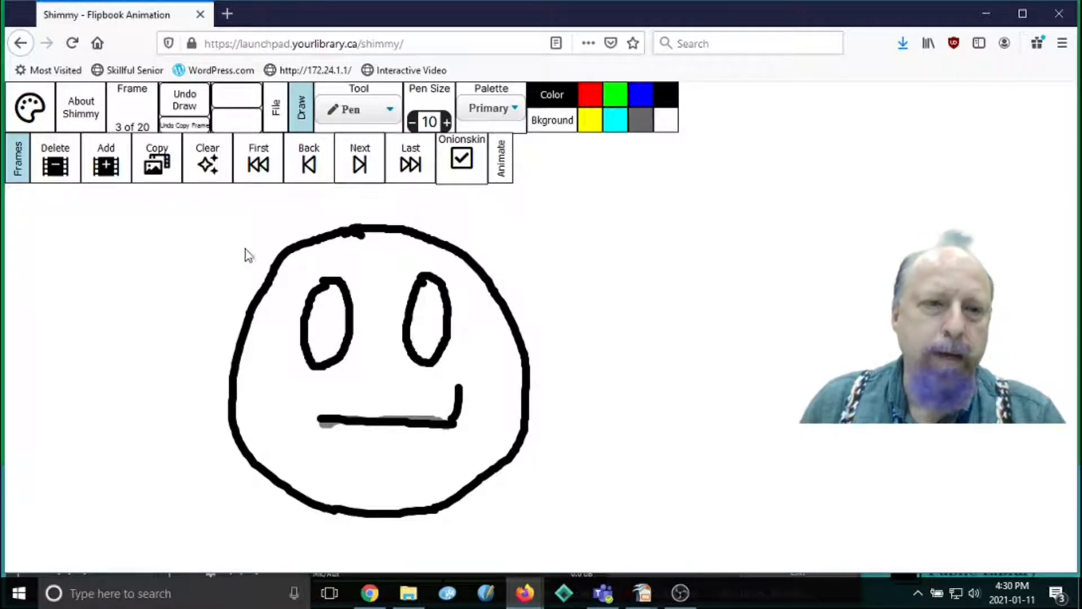
pyautogui.click(183, 106)
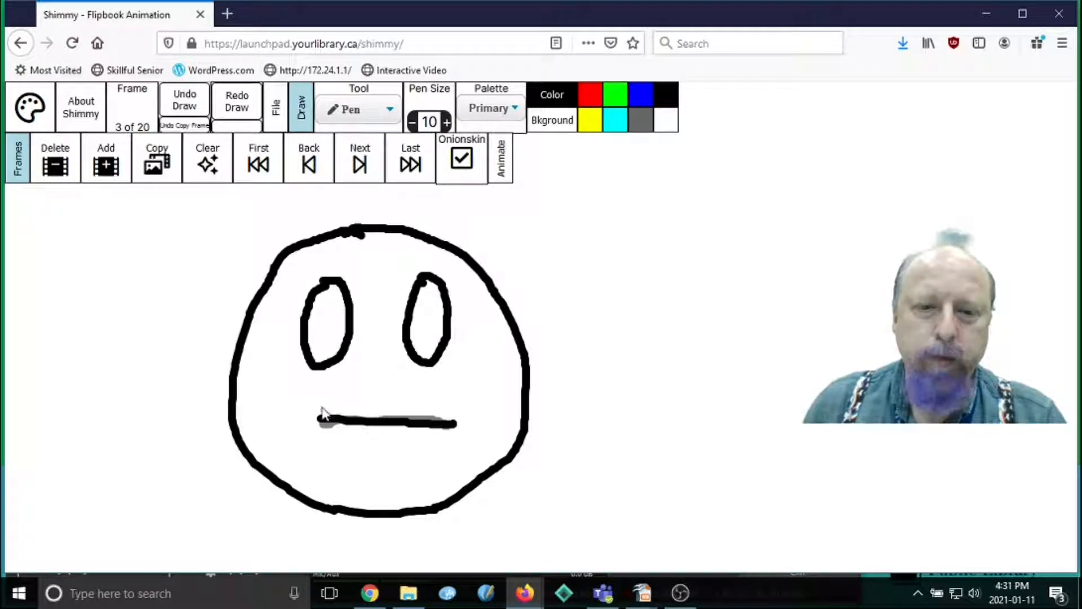
# - Draw the mouth on frames 4 to 7, making it slightly wider and more upturned than the onionskin outline each time
pyautogui.click(359, 164)
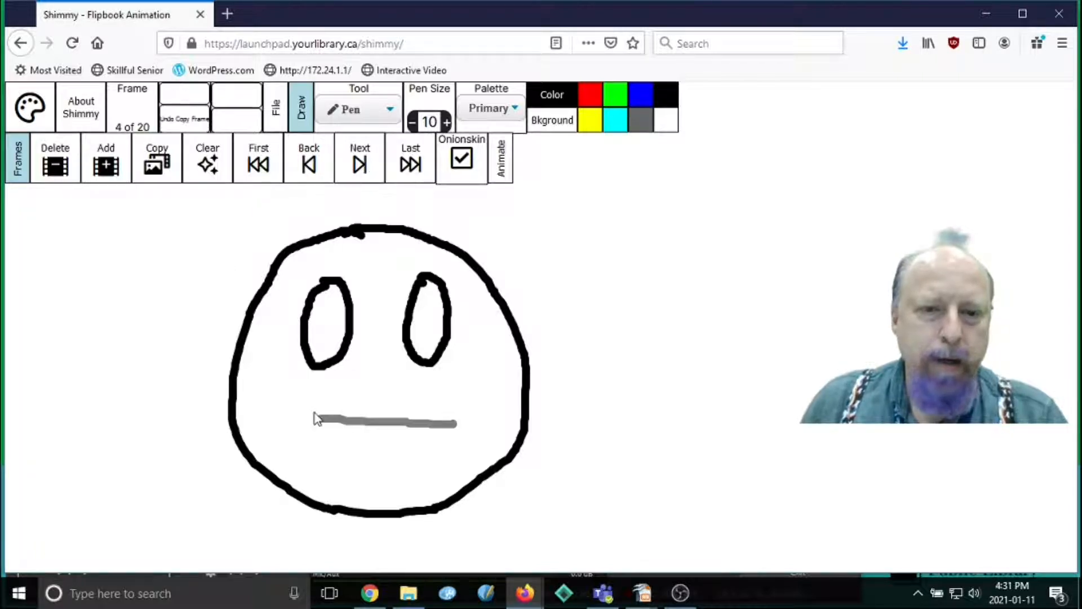
pyautogui.moveTo(314, 417); pyautogui.dragTo(466, 427)
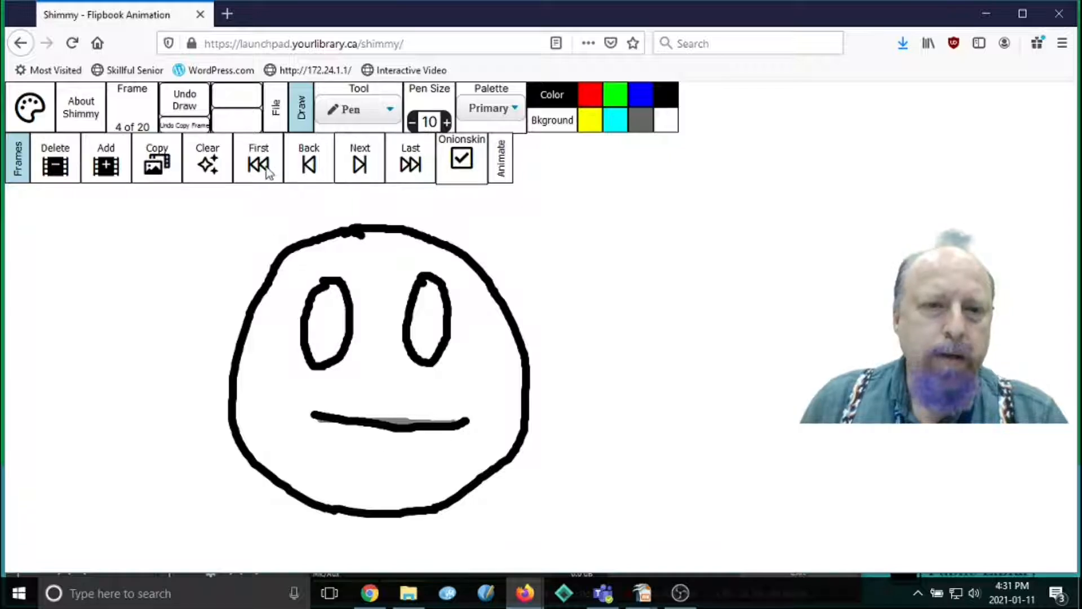
pyautogui.click(363, 165)
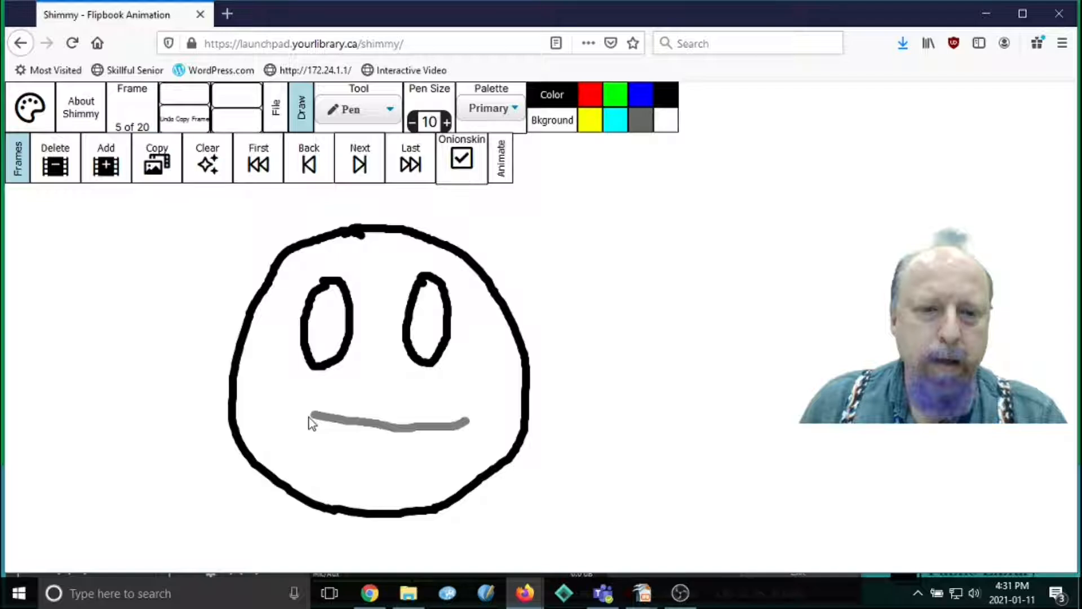
pyautogui.moveTo(306, 413)
pyautogui.mouseDown()
pyautogui.moveTo(367, 430)
pyautogui.moveTo(463, 423)
pyautogui.mouseUp()
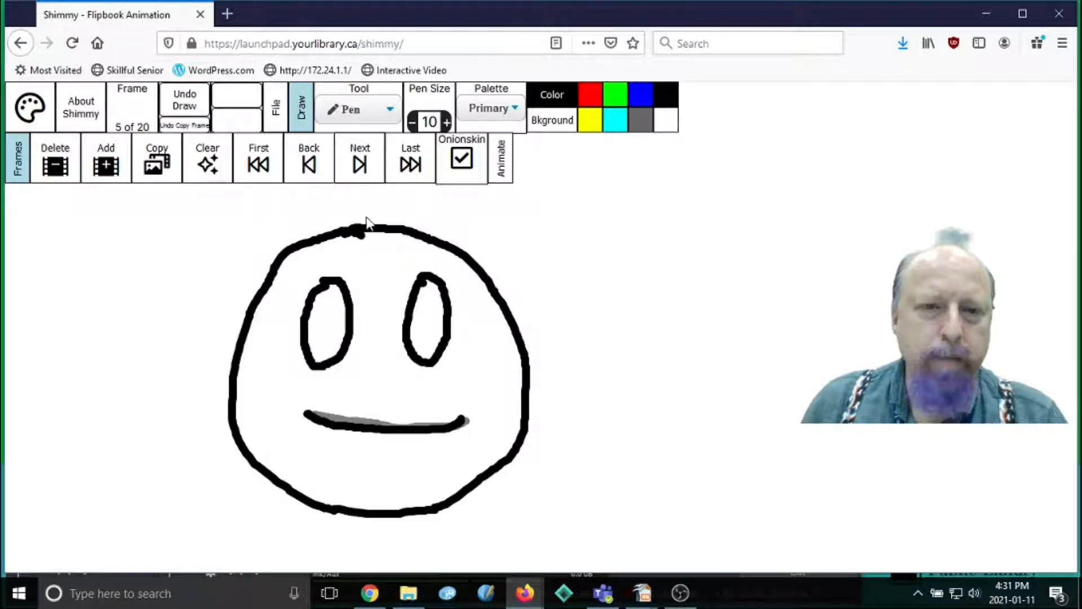
pyautogui.click(360, 164)
pyautogui.moveTo(305, 419)
pyautogui.mouseDown()
pyautogui.moveTo(334, 431)
pyautogui.moveTo(444, 434)
pyautogui.moveTo(471, 422)
pyautogui.mouseUp()
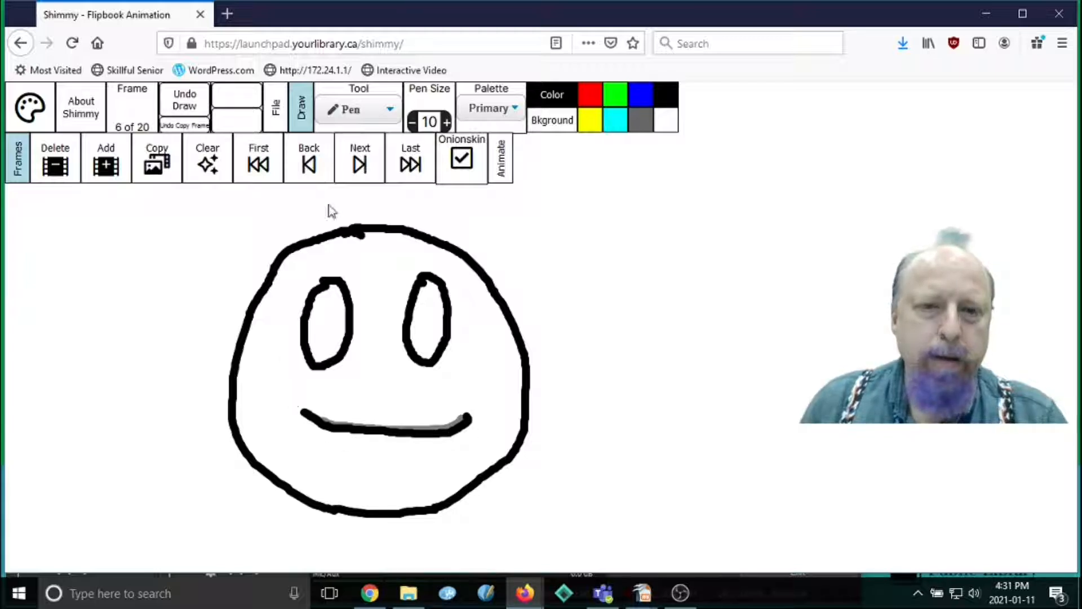
pyautogui.click(361, 165)
pyautogui.moveTo(296, 404); pyautogui.dragTo(320, 430)
pyautogui.moveTo(423, 436); pyautogui.dragTo(470, 421)
# - Draw a slightly wider, deeper smile on frame 8, undoing the two rejected strokes before the final one
pyautogui.click(359, 167)
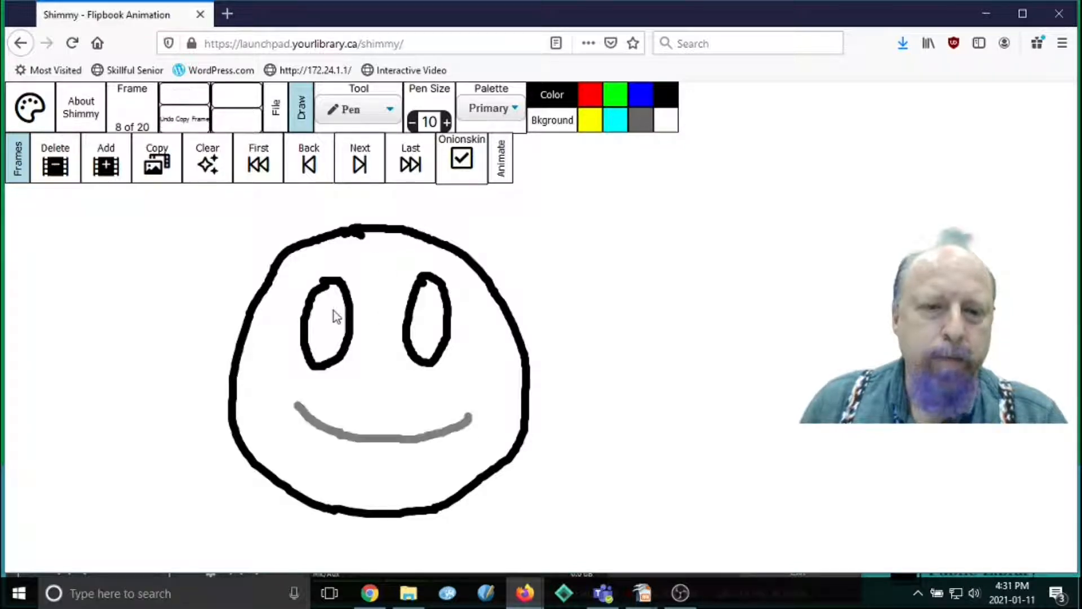
pyautogui.moveTo(309, 429)
pyautogui.mouseDown()
pyautogui.moveTo(338, 448)
pyautogui.moveTo(447, 448)
pyautogui.mouseUp()
pyautogui.click(193, 99)
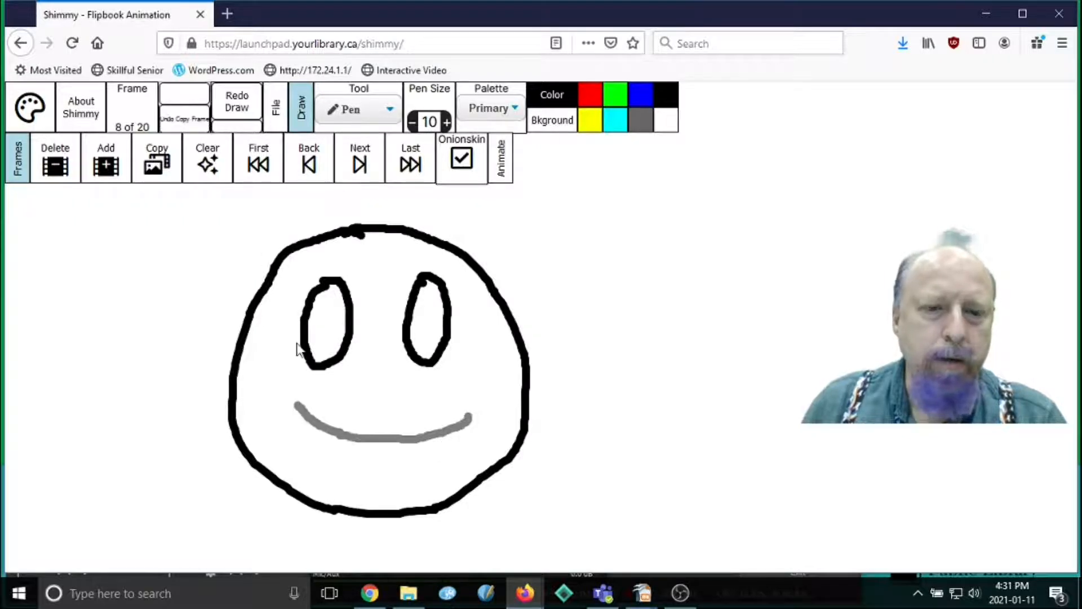
pyautogui.moveTo(300, 414)
pyautogui.mouseDown()
pyautogui.moveTo(339, 442)
pyautogui.moveTo(391, 451)
pyautogui.moveTo(451, 449)
pyautogui.moveTo(486, 419)
pyautogui.mouseUp()
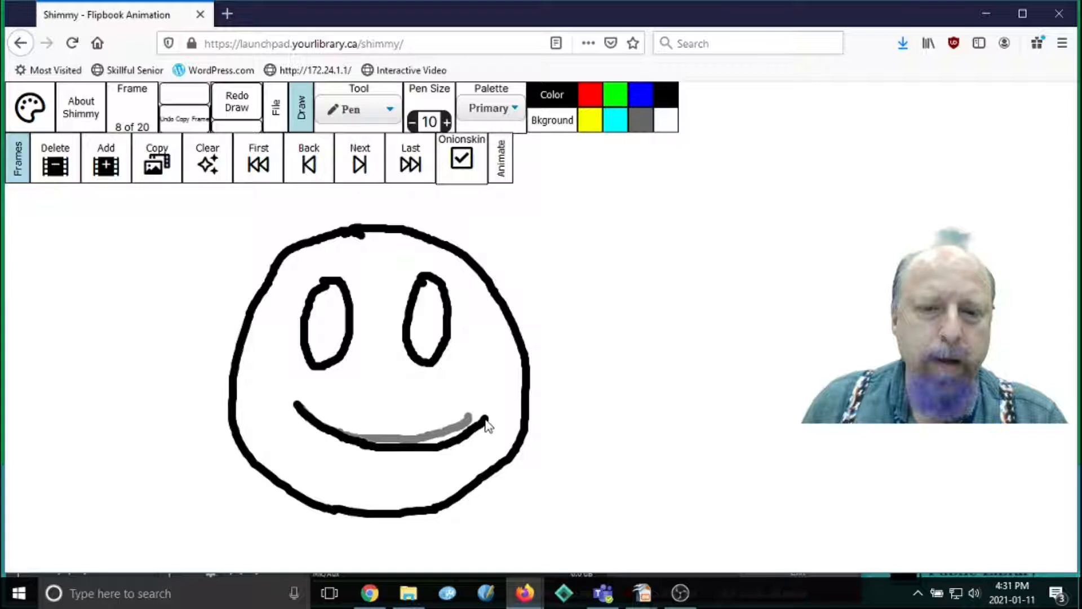
pyautogui.click(195, 99)
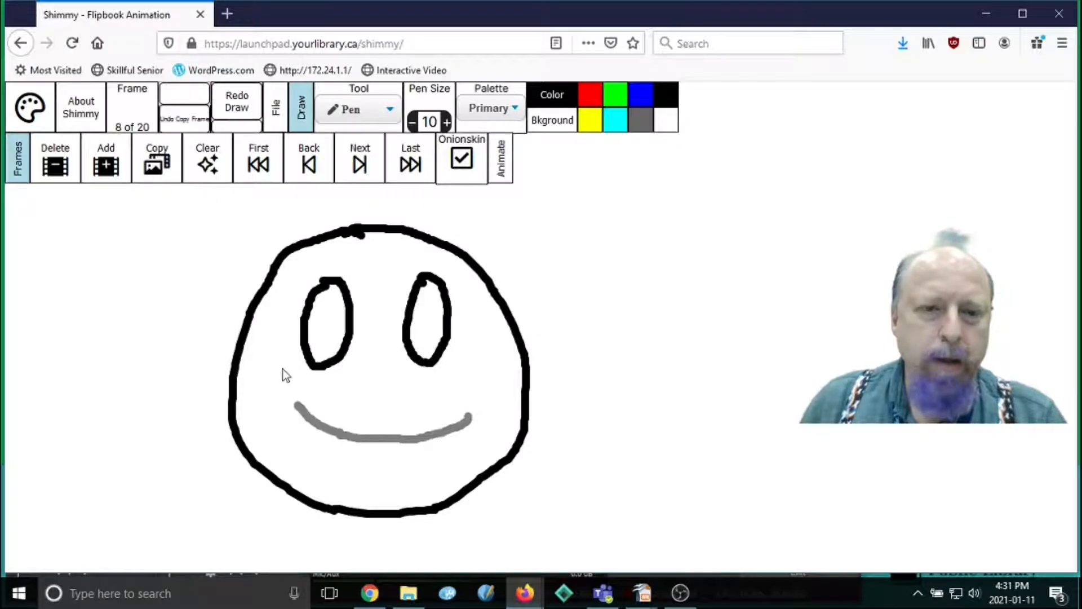
pyautogui.moveTo(294, 407)
pyautogui.mouseDown()
pyautogui.moveTo(363, 451)
pyautogui.moveTo(462, 431)
pyautogui.moveTo(477, 415)
pyautogui.mouseUp()
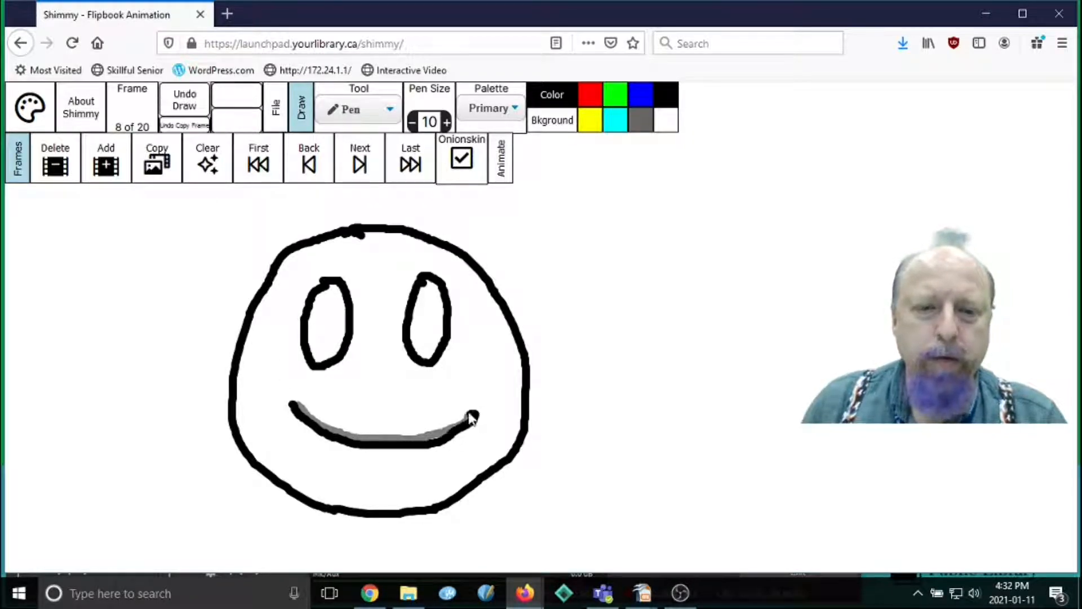
# - Draw a progressively deeper smile on frames 9 and 10, undoing the lopsided first stroke on frame 10 and redrawing it
pyautogui.click(359, 165)
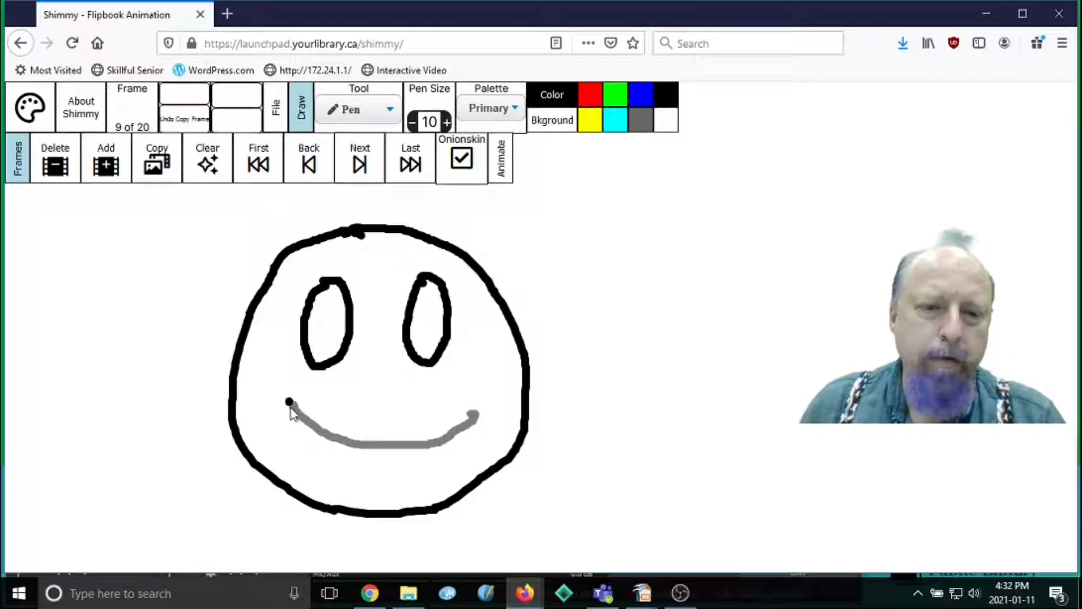
pyautogui.moveTo(303, 438)
pyautogui.mouseDown()
pyautogui.moveTo(405, 470)
pyautogui.moveTo(474, 430)
pyautogui.moveTo(477, 415)
pyautogui.mouseUp()
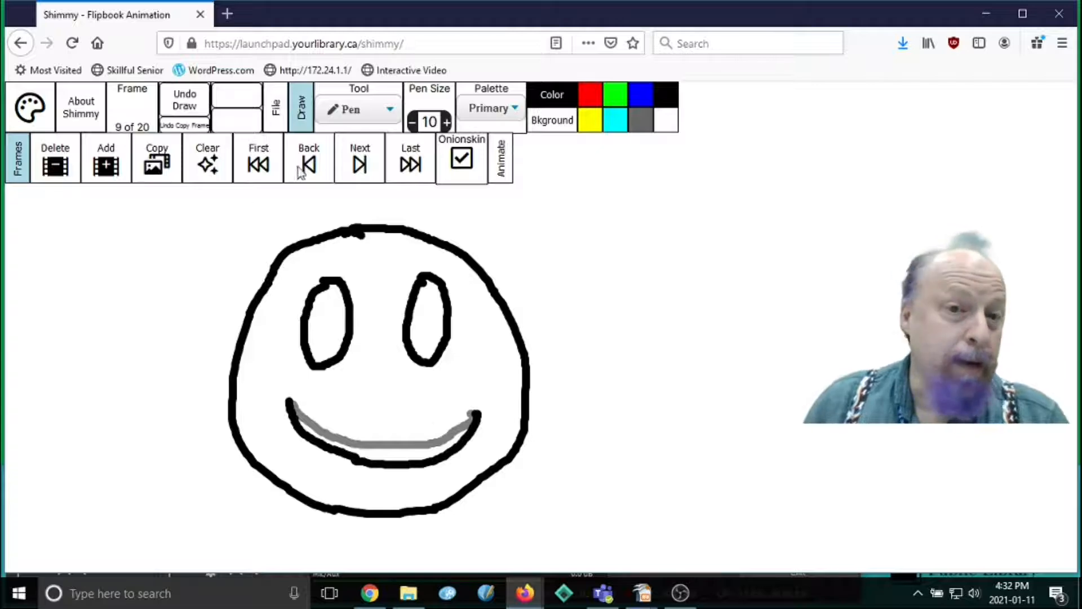
pyautogui.click(363, 163)
pyautogui.moveTo(288, 409)
pyautogui.mouseDown()
pyautogui.moveTo(309, 442)
pyautogui.moveTo(382, 473)
pyautogui.moveTo(459, 472)
pyautogui.moveTo(479, 435)
pyautogui.mouseUp()
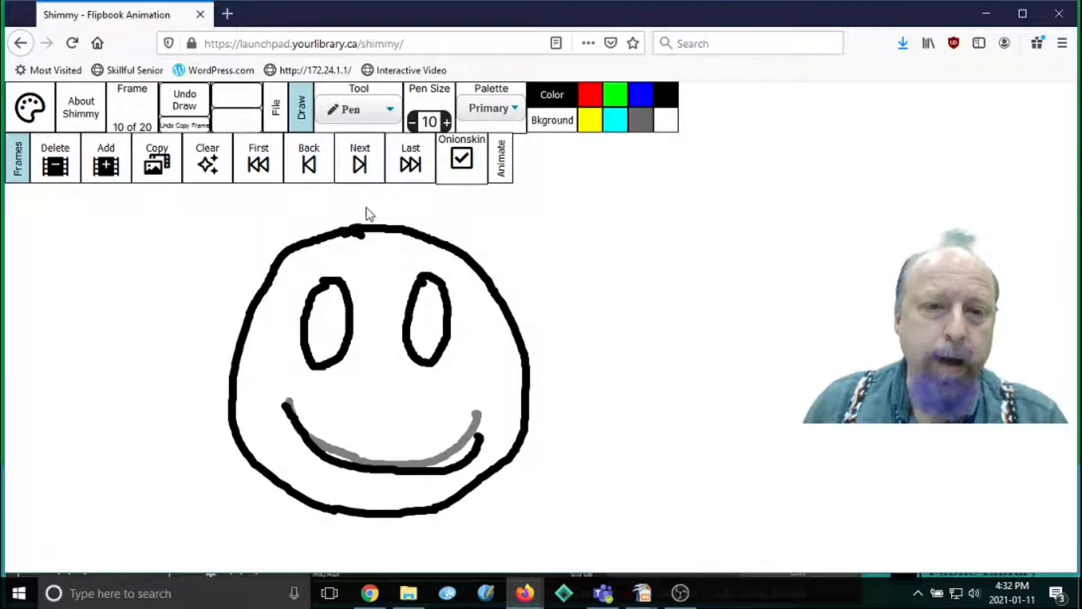
pyautogui.click(185, 101)
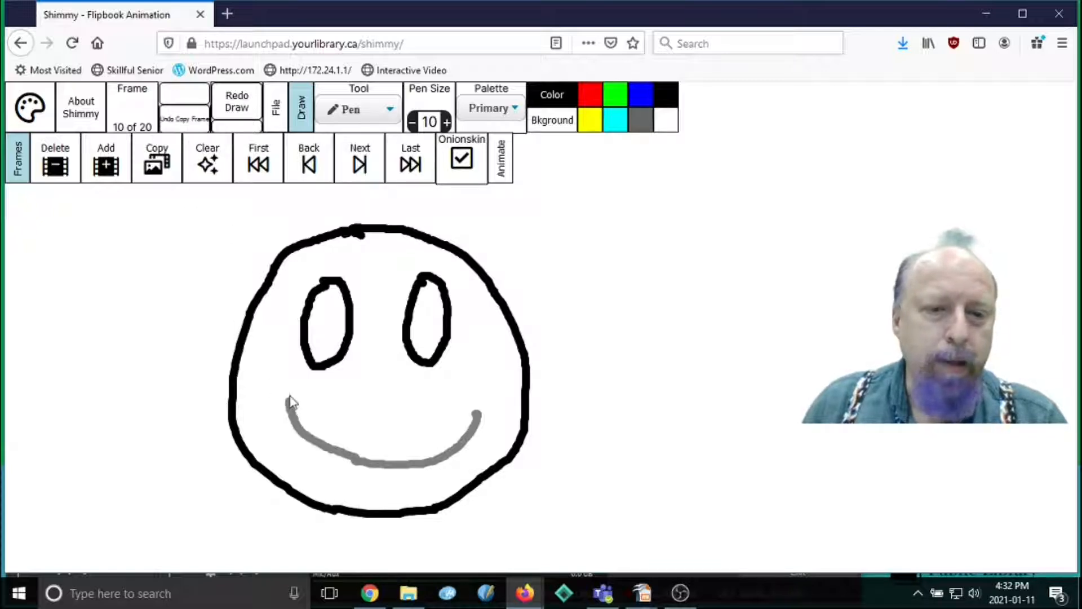
pyautogui.moveTo(292, 397)
pyautogui.mouseDown()
pyautogui.moveTo(294, 428)
pyautogui.moveTo(353, 474)
pyautogui.moveTo(448, 464)
pyautogui.moveTo(478, 415)
pyautogui.mouseUp()
# - Draw a deep smile on frame 11 and add a nearly straight line just above its base to start opening the mouth
pyautogui.click(351, 160)
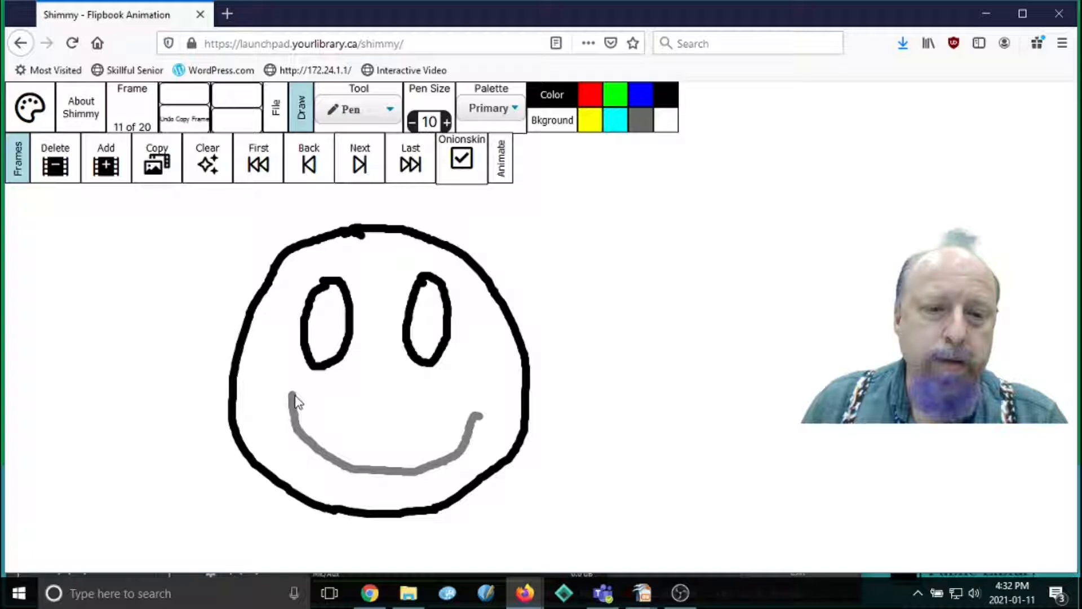
pyautogui.moveTo(294, 395)
pyautogui.mouseDown()
pyautogui.moveTo(321, 458)
pyautogui.moveTo(354, 470)
pyautogui.mouseUp()
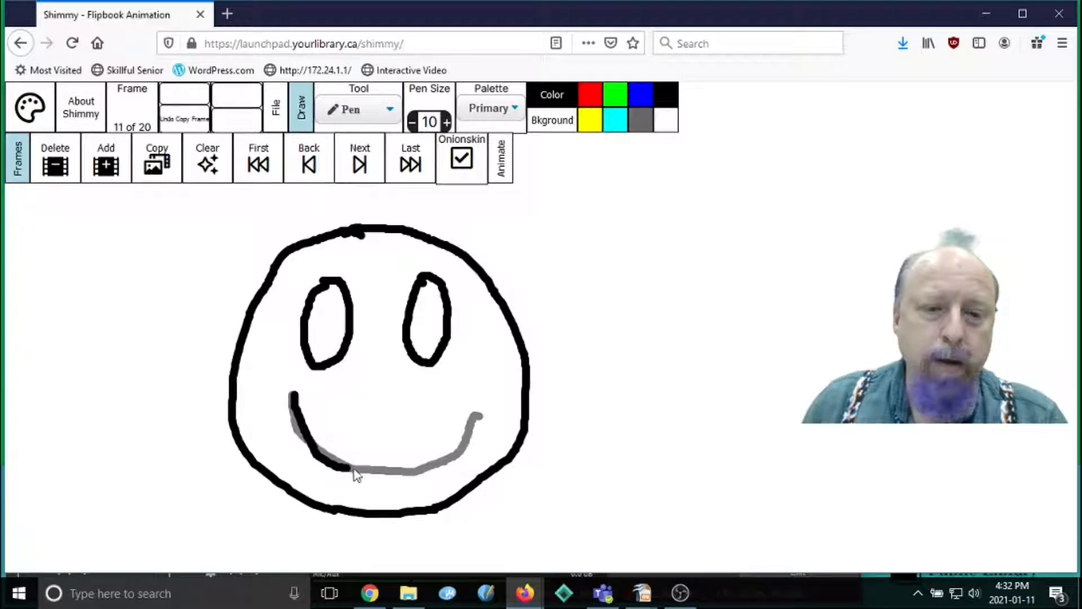
pyautogui.moveTo(448, 470)
pyautogui.mouseDown()
pyautogui.moveTo(476, 442)
pyautogui.moveTo(478, 411)
pyautogui.mouseUp()
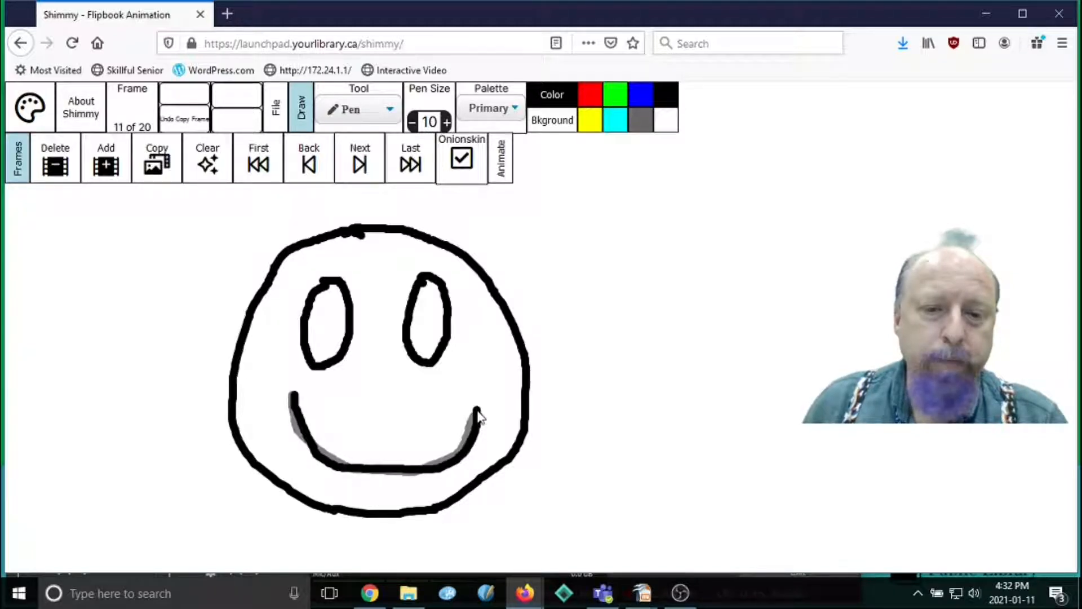
pyautogui.moveTo(318, 460); pyautogui.dragTo(456, 466)
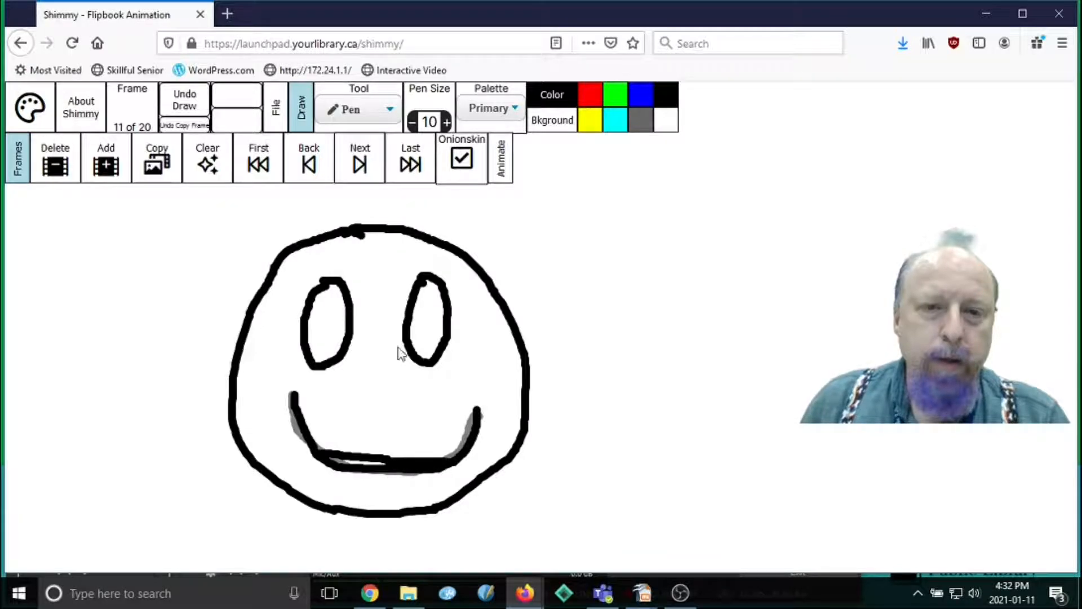
# - Draw a deeper smile with a slightly higher upper lip line on frame 12, and compare it with frame 11
pyautogui.click(381, 165)
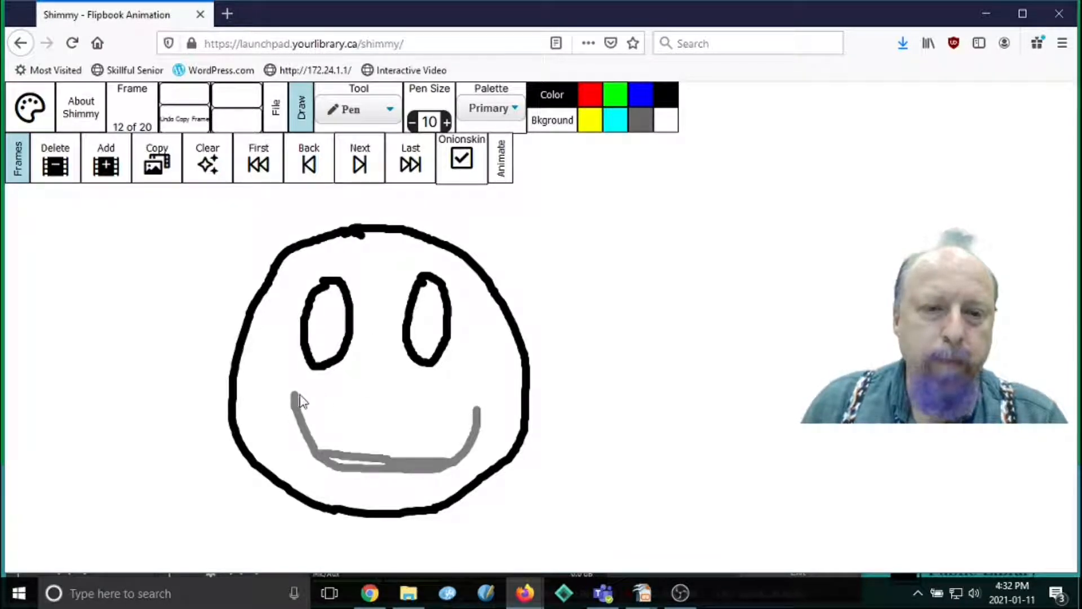
pyautogui.moveTo(292, 398)
pyautogui.mouseDown()
pyautogui.moveTo(313, 451)
pyautogui.moveTo(368, 484)
pyautogui.moveTo(444, 478)
pyautogui.moveTo(473, 443)
pyautogui.moveTo(479, 407)
pyautogui.mouseUp()
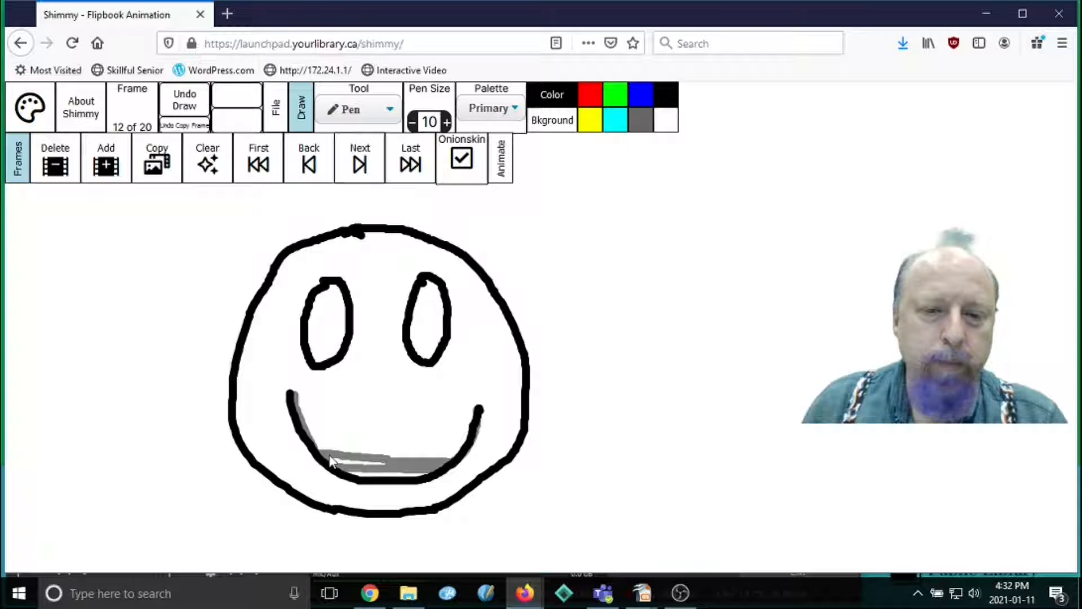
pyautogui.moveTo(329, 453); pyautogui.dragTo(389, 458)
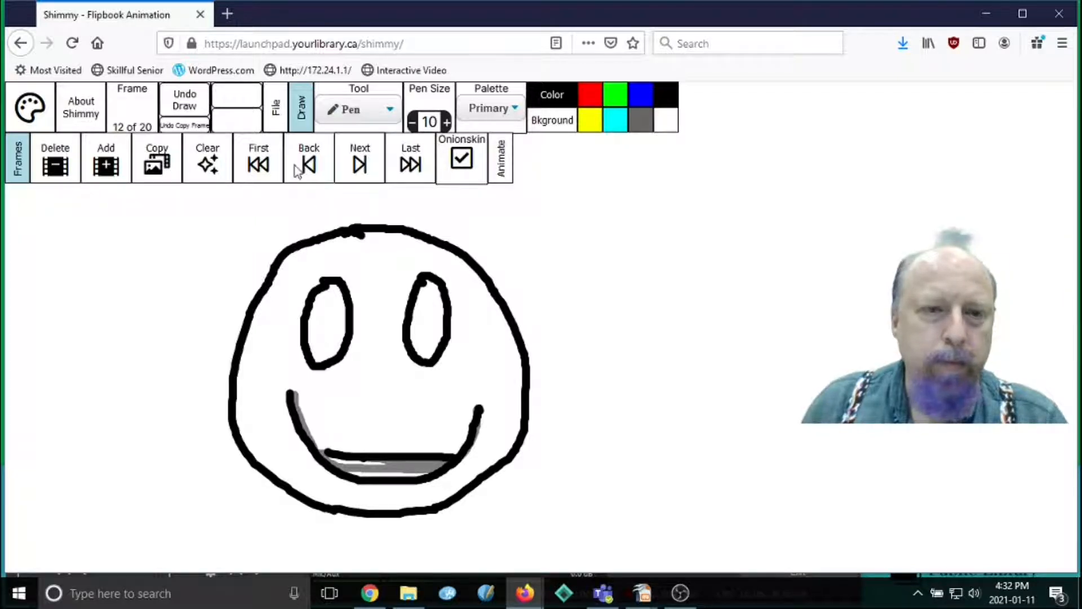
pyautogui.click(326, 169)
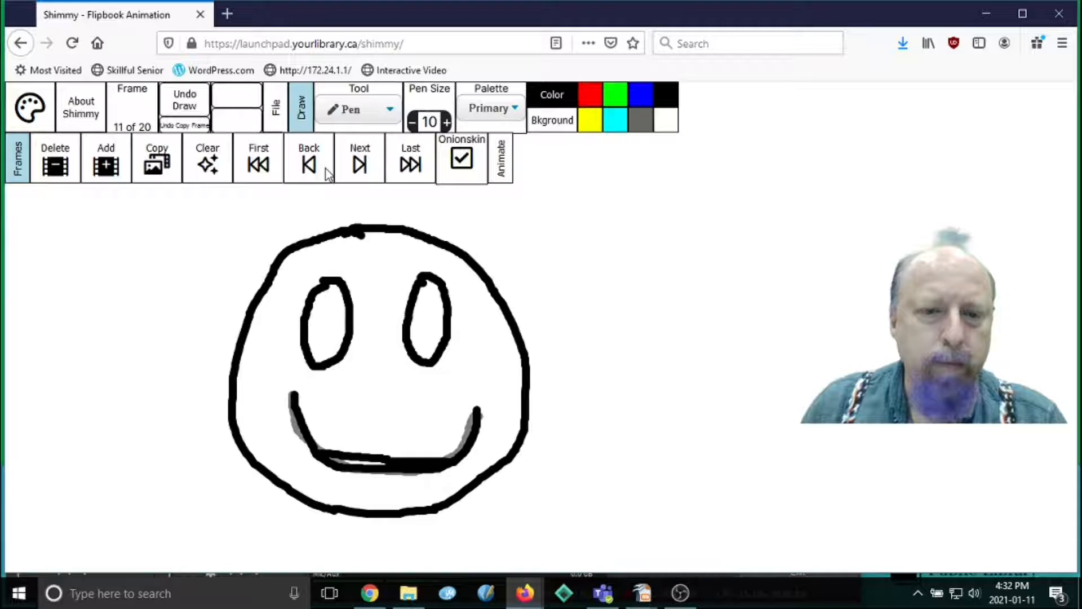
pyautogui.click(350, 169)
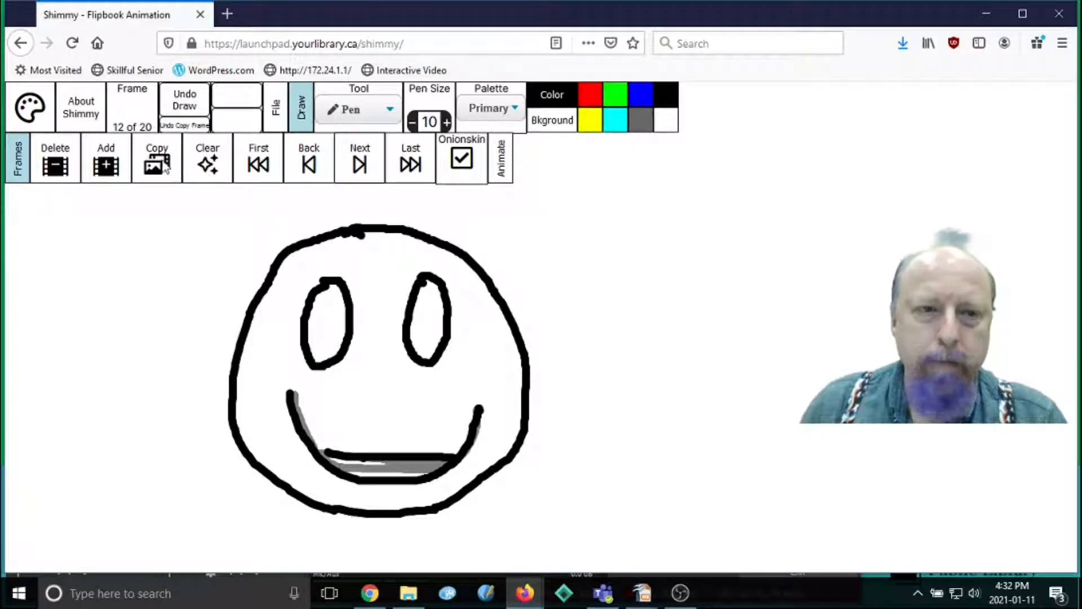
# - Draw the smile on frame 13 with its left end slightly wider and the upper lip line higher than the onionskin outline
pyautogui.click(361, 164)
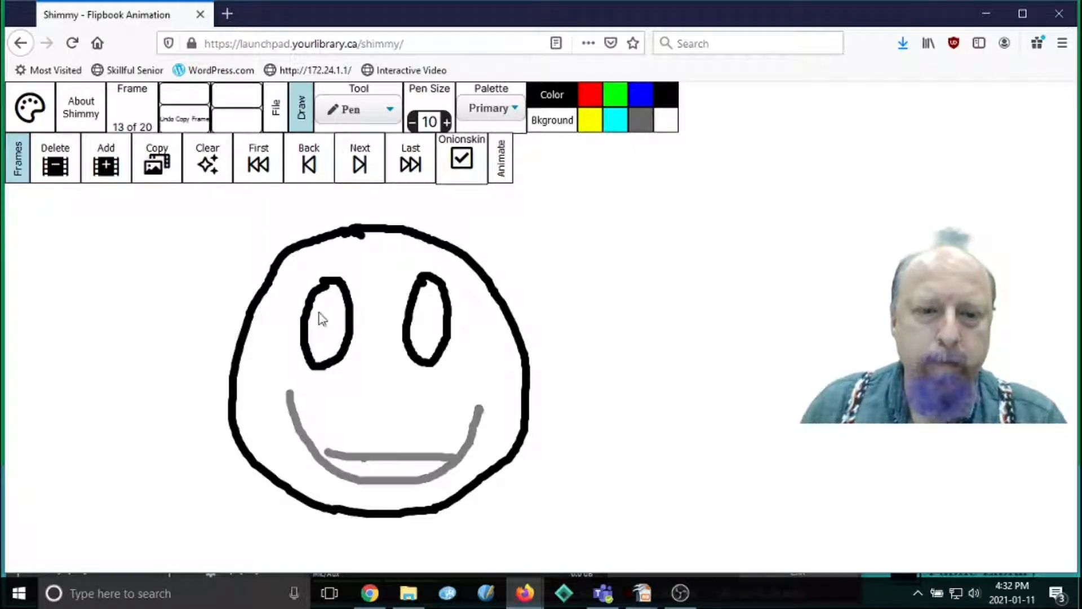
pyautogui.moveTo(282, 391)
pyautogui.mouseDown()
pyautogui.moveTo(317, 454)
pyautogui.moveTo(367, 479)
pyautogui.moveTo(447, 473)
pyautogui.moveTo(478, 408)
pyautogui.mouseUp()
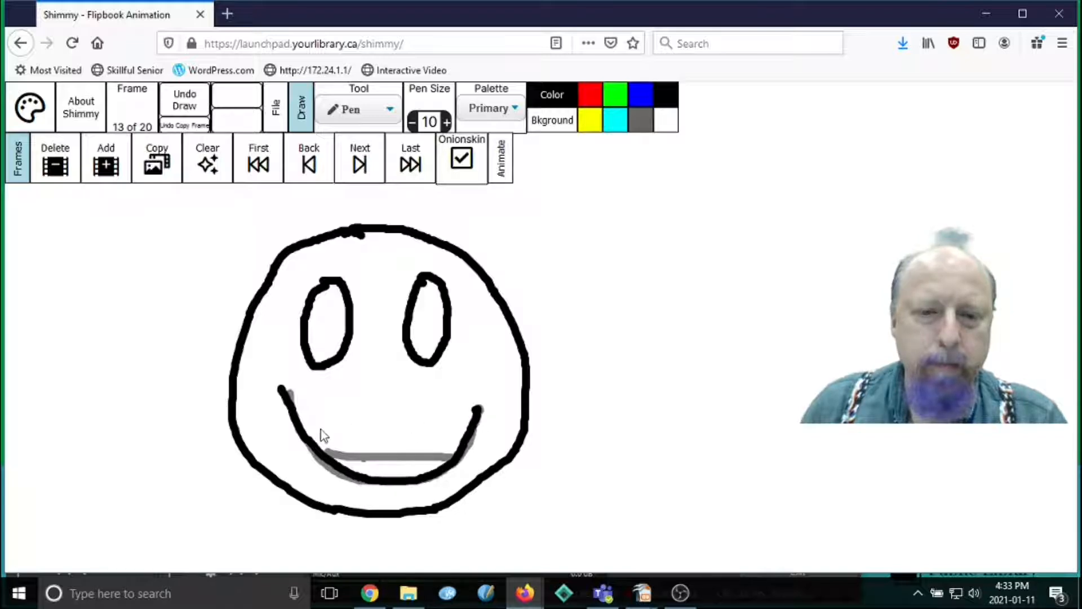
pyautogui.moveTo(311, 443); pyautogui.dragTo(451, 449)
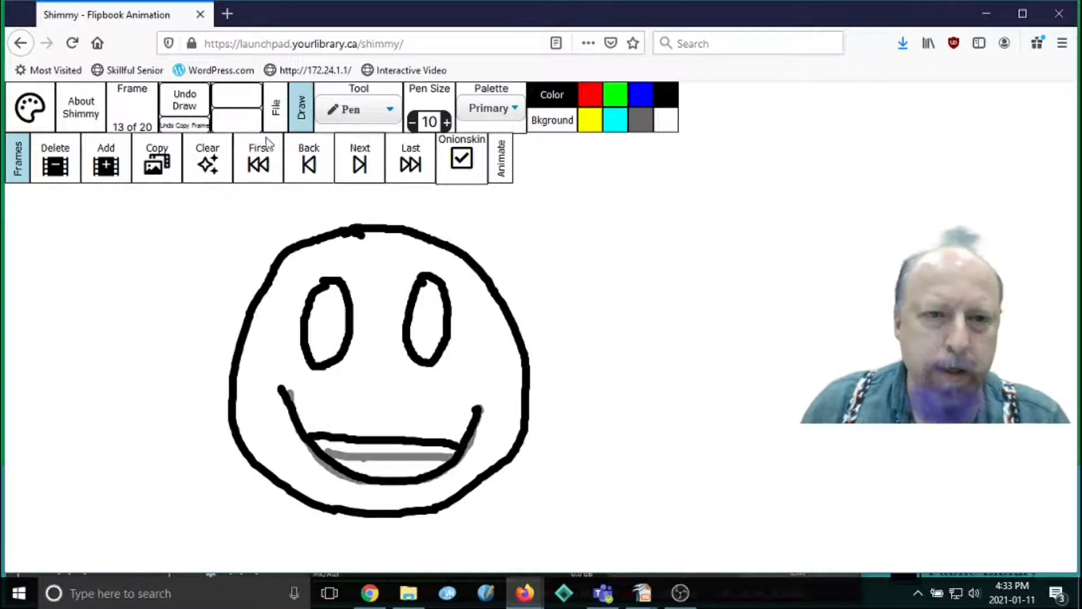
# - Draw the open smile on frame 14 with a higher upper lip line across its full width, undoing the stray dots and the short line
pyautogui.click(362, 167)
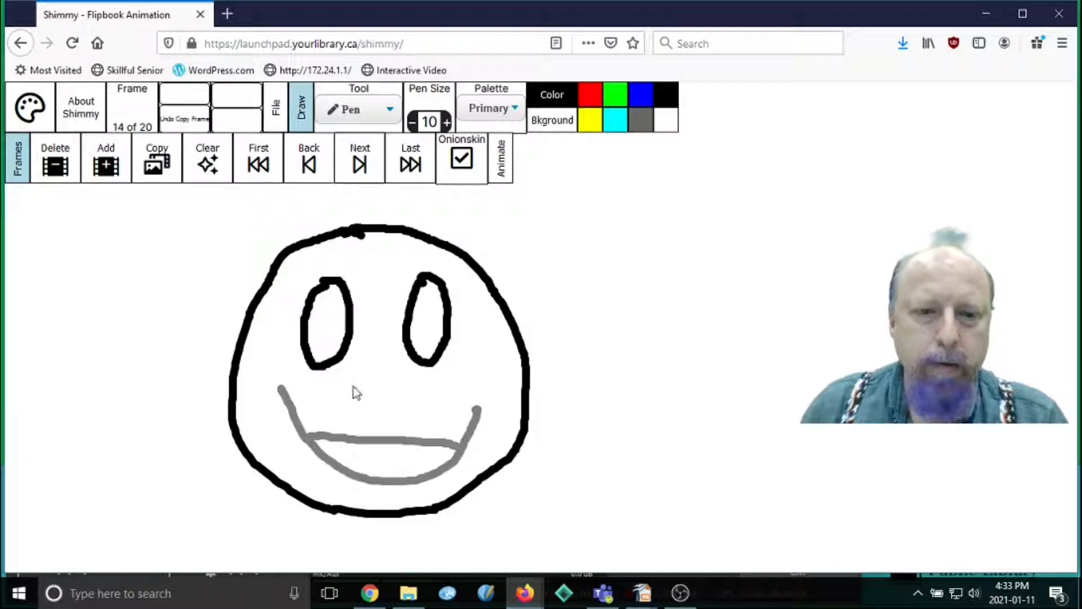
pyautogui.click(302, 427)
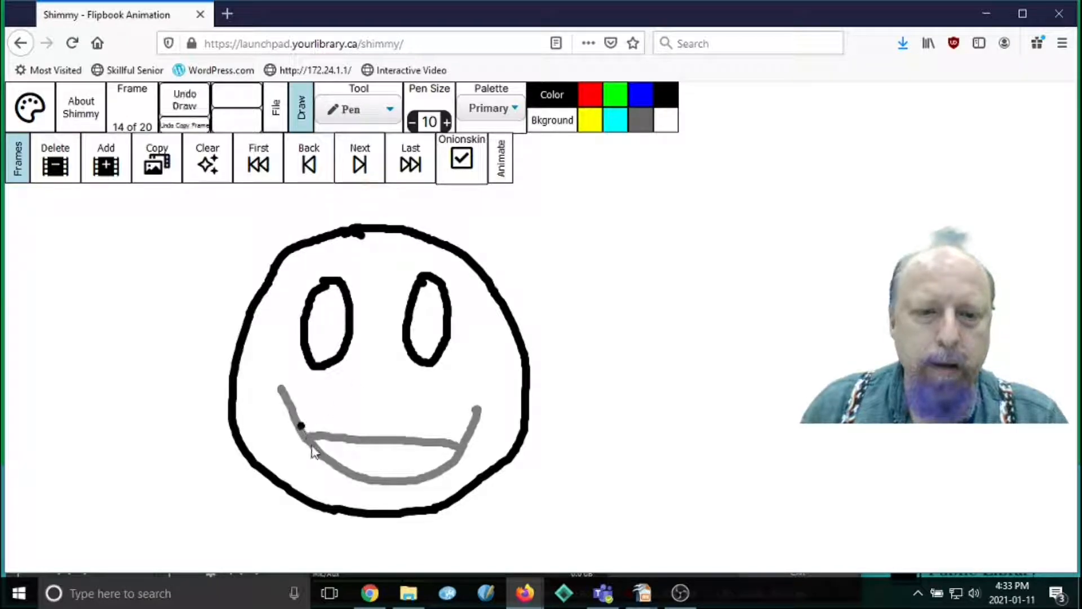
pyautogui.click(204, 106)
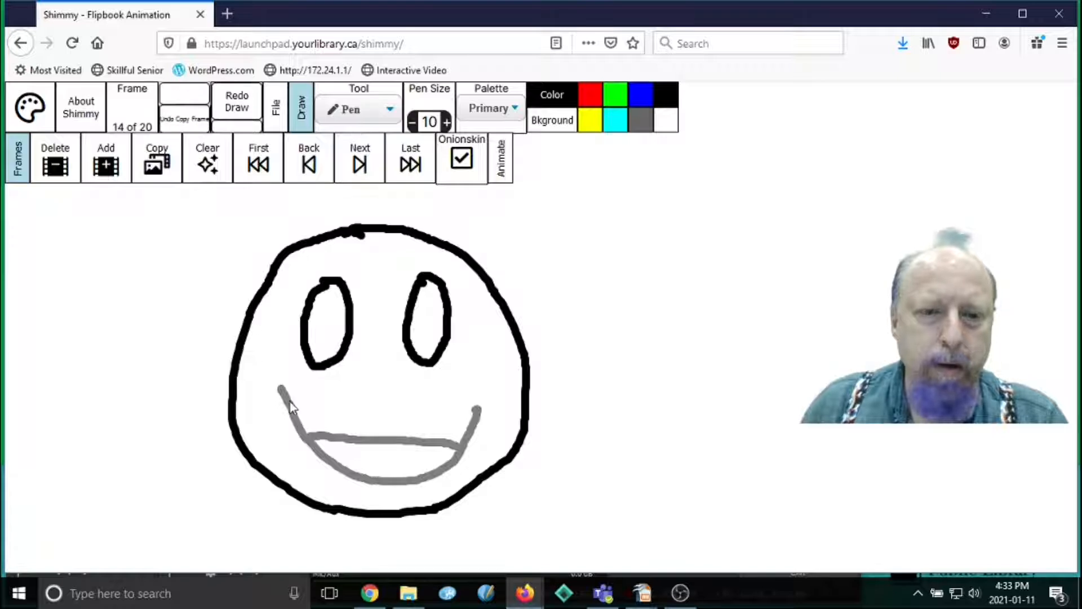
pyautogui.moveTo(281, 390)
pyautogui.mouseDown()
pyautogui.moveTo(341, 471)
pyautogui.moveTo(383, 479)
pyautogui.moveTo(438, 480)
pyautogui.moveTo(472, 457)
pyautogui.moveTo(477, 407)
pyautogui.mouseUp()
pyautogui.moveTo(303, 441); pyautogui.dragTo(410, 449)
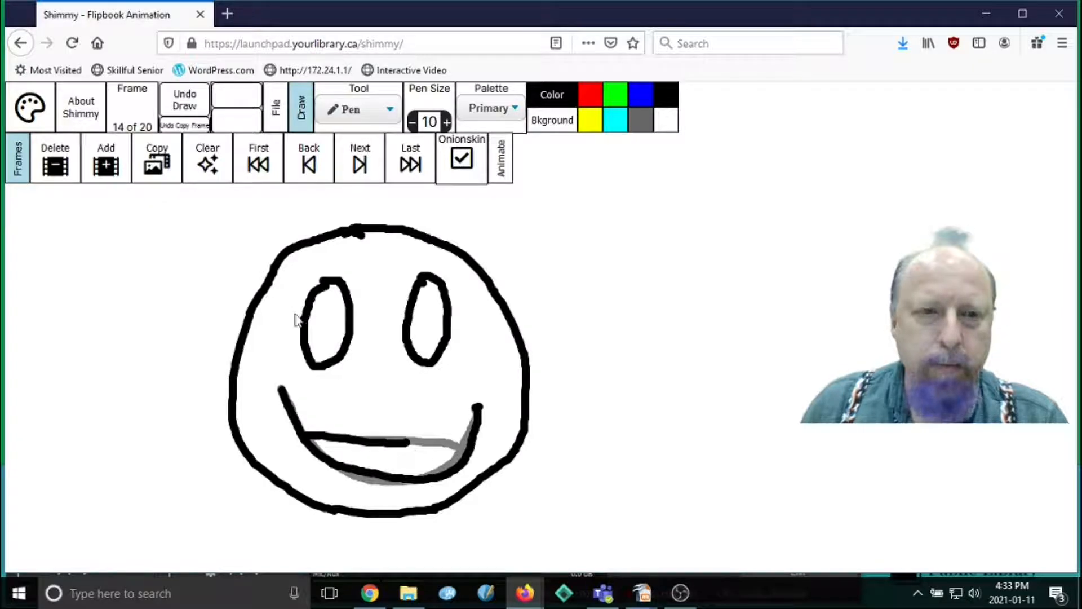
pyautogui.click(186, 102)
pyautogui.click(302, 418)
pyautogui.click(185, 99)
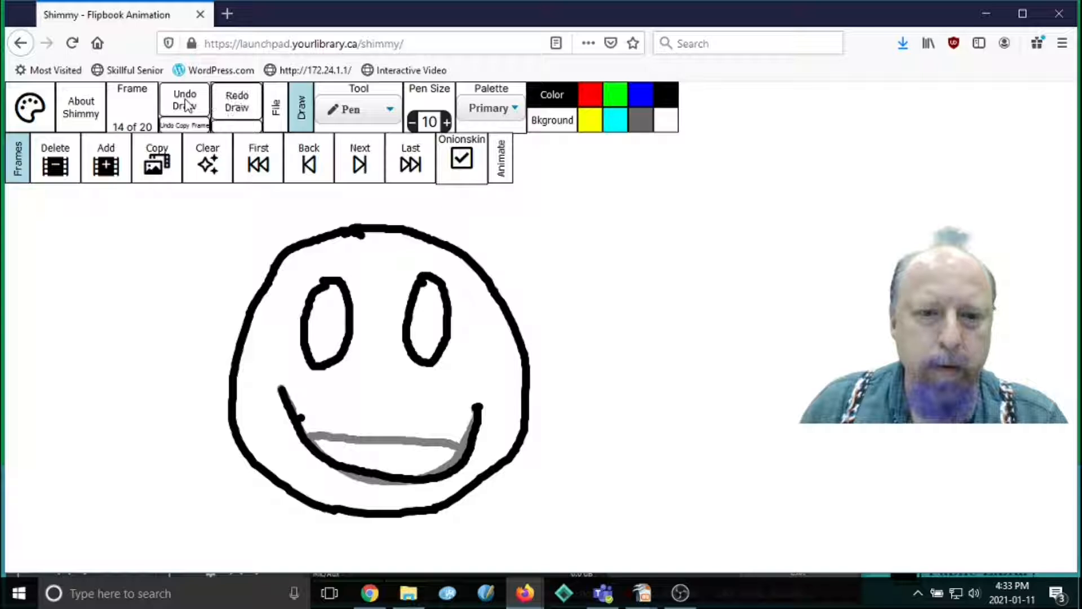
pyautogui.moveTo(308, 428); pyautogui.dragTo(462, 434)
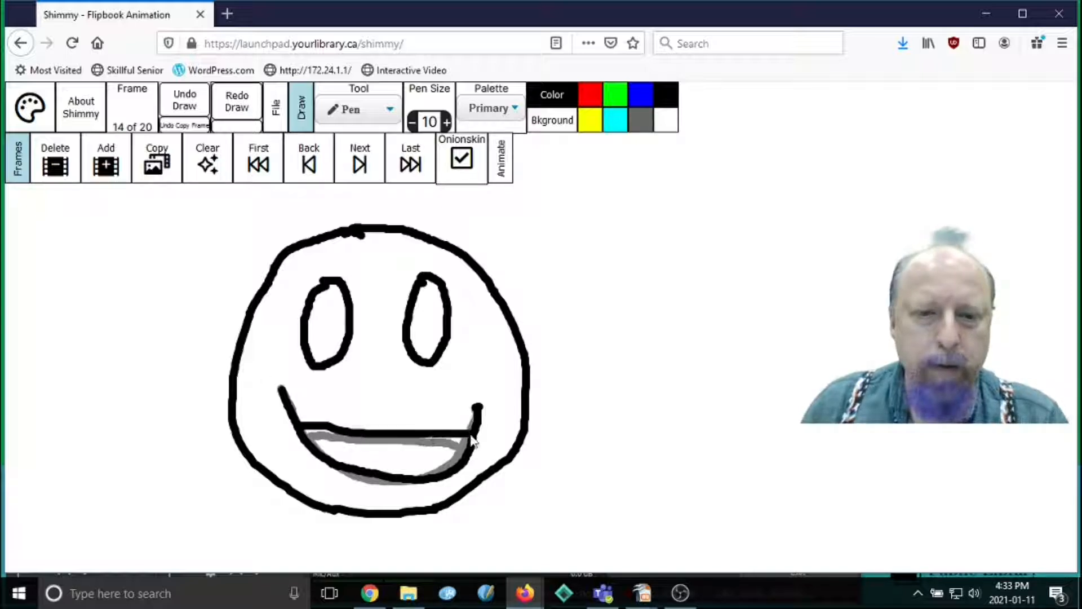
# - Draw the open smile on frame 15 slightly wider at the right corner, with the upper lip line above the onionskin outline
pyautogui.click(362, 166)
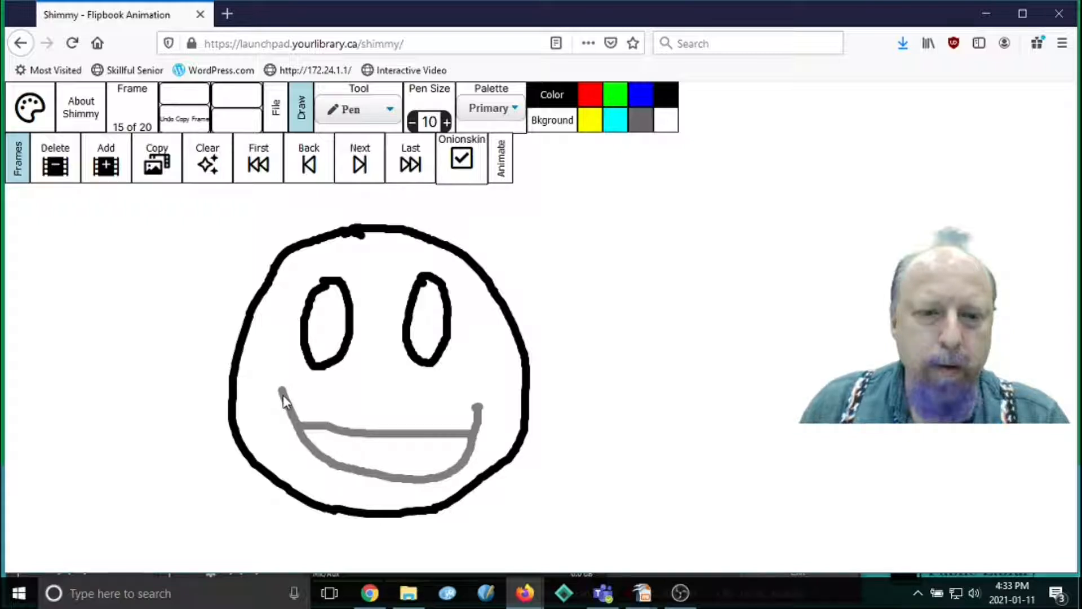
pyautogui.moveTo(283, 390)
pyautogui.mouseDown()
pyautogui.moveTo(319, 466)
pyautogui.moveTo(369, 474)
pyautogui.moveTo(454, 469)
pyautogui.moveTo(486, 416)
pyautogui.mouseUp()
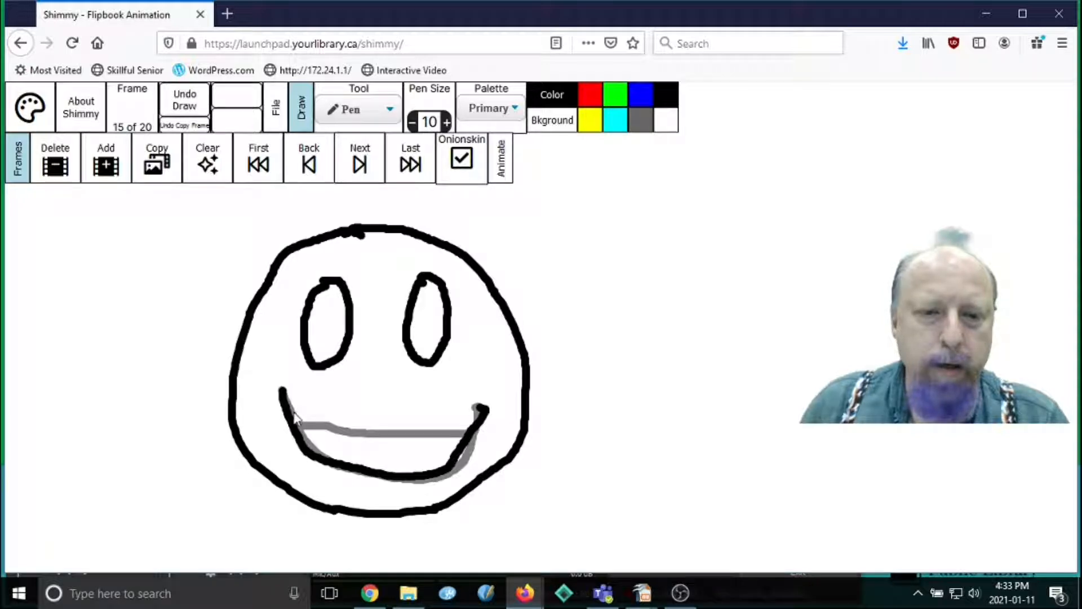
pyautogui.moveTo(294, 419); pyautogui.dragTo(466, 432)
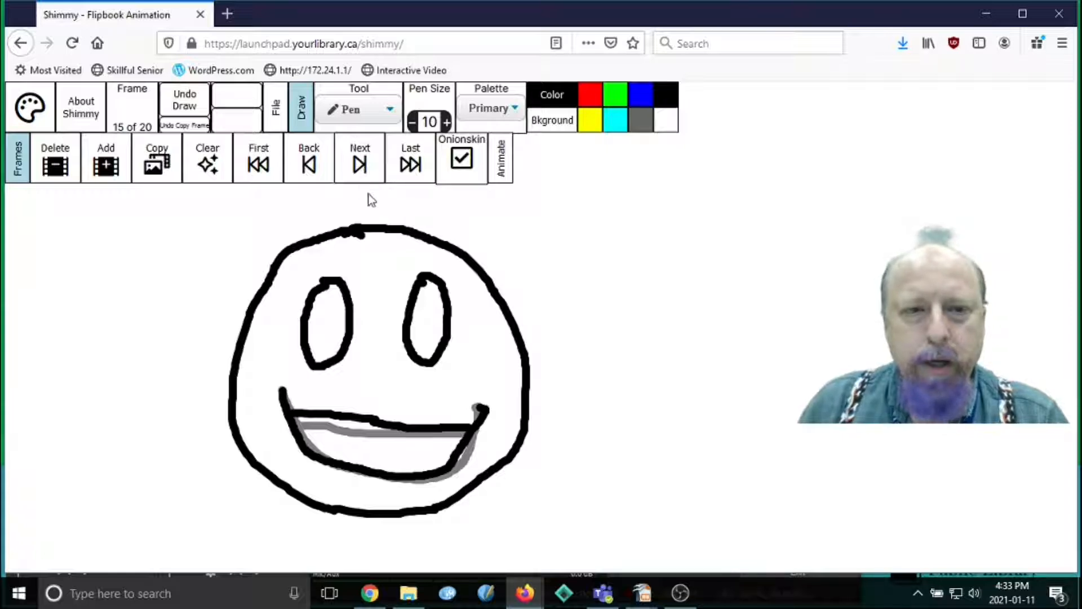
# - Draw the open smile on frame 16 with the upper lip line almost at the mouth corners, undoing the first curve
pyautogui.click(363, 166)
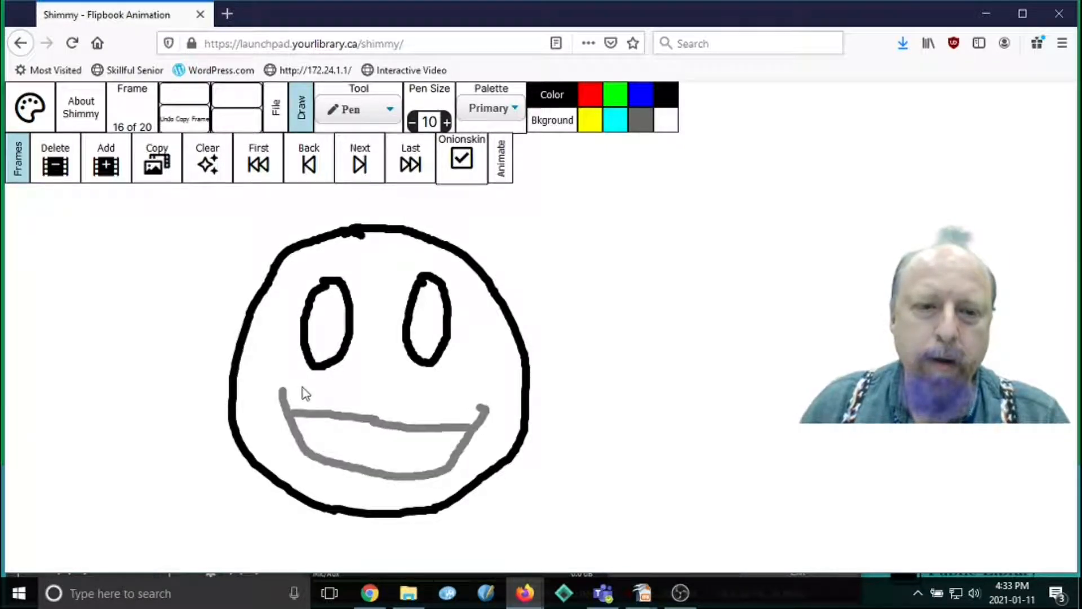
pyautogui.moveTo(280, 389)
pyautogui.mouseDown()
pyautogui.moveTo(297, 442)
pyautogui.moveTo(333, 475)
pyautogui.moveTo(428, 473)
pyautogui.moveTo(472, 438)
pyautogui.mouseUp()
pyautogui.click(200, 104)
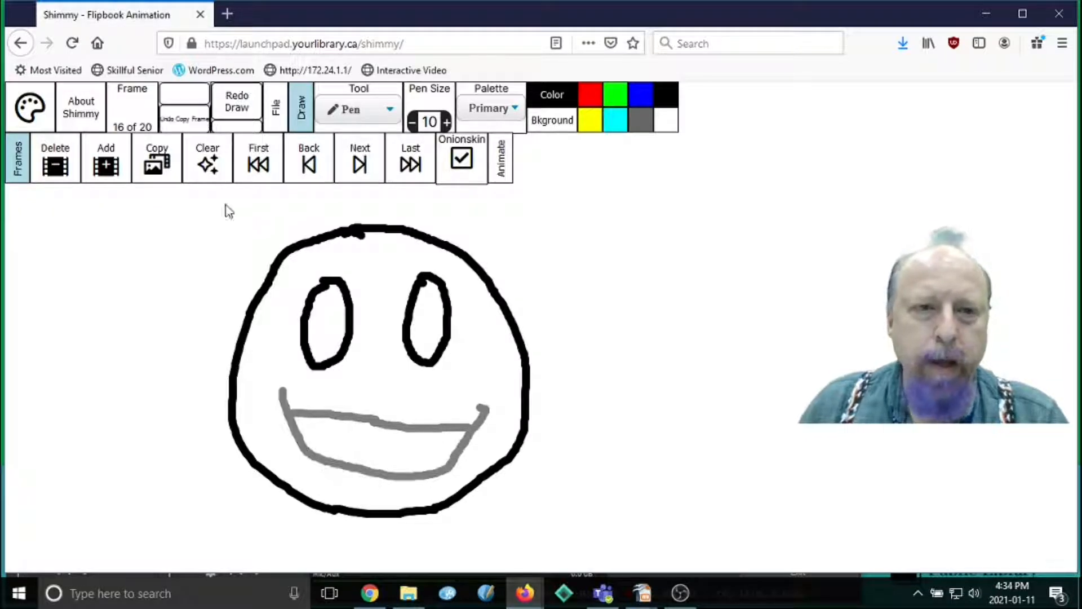
pyautogui.moveTo(281, 390)
pyautogui.mouseDown()
pyautogui.moveTo(336, 481)
pyautogui.moveTo(459, 465)
pyautogui.moveTo(484, 405)
pyautogui.mouseUp()
pyautogui.moveTo(289, 405); pyautogui.dragTo(485, 406)
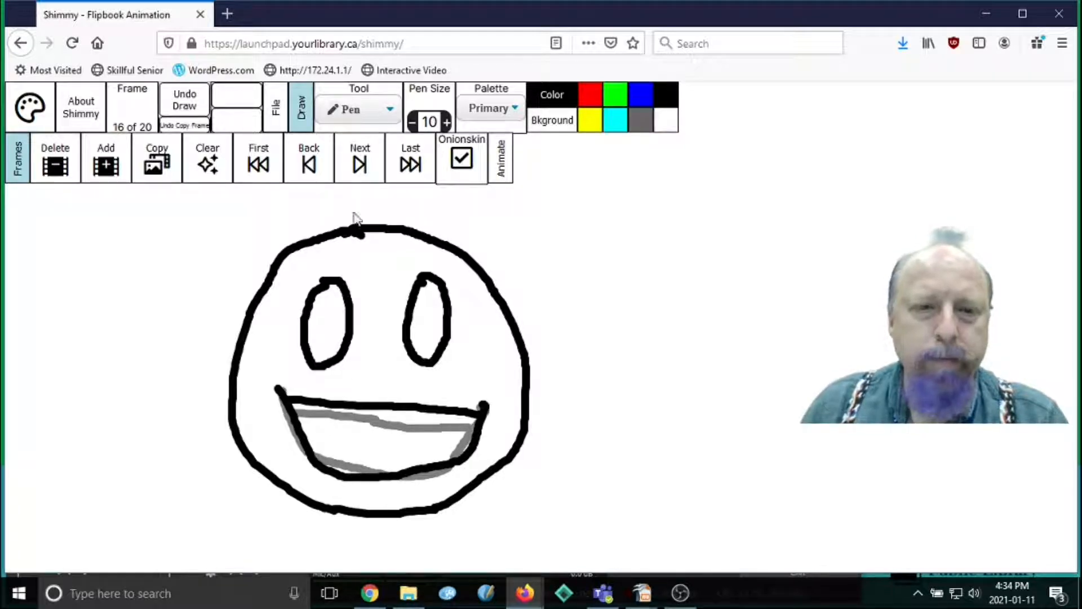
# - Draw a fully open smile on frame 17 with the upper lip line joining both mouth corners, and turn off the onionskin
pyautogui.click(360, 160)
pyautogui.moveTo(278, 387)
pyautogui.mouseDown()
pyautogui.moveTo(307, 451)
pyautogui.moveTo(371, 474)
pyautogui.moveTo(431, 472)
pyautogui.moveTo(468, 451)
pyautogui.moveTo(488, 400)
pyautogui.mouseUp()
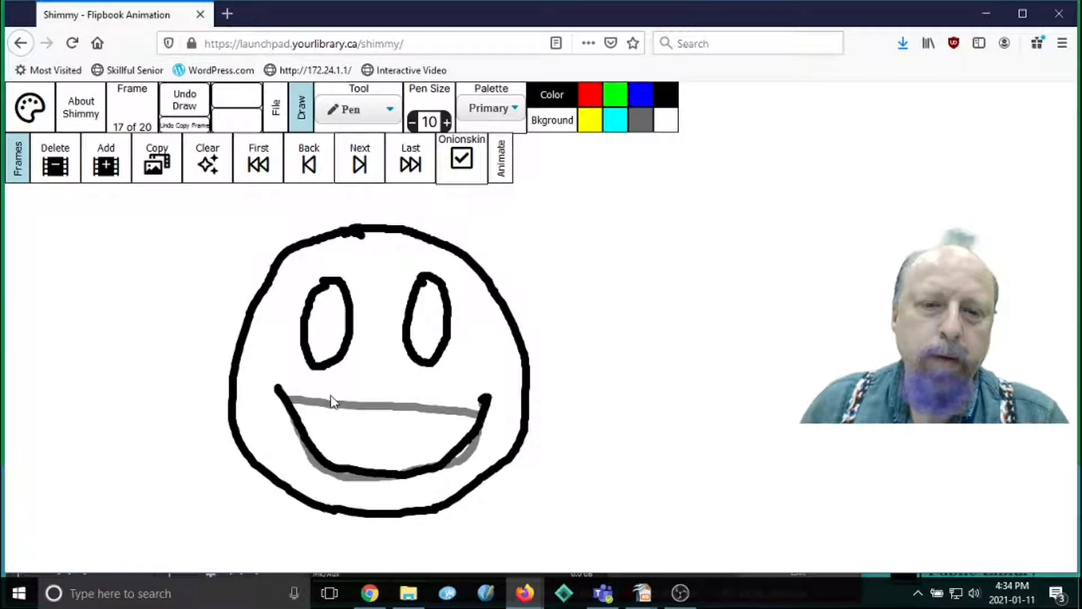
pyautogui.moveTo(279, 389); pyautogui.dragTo(486, 401)
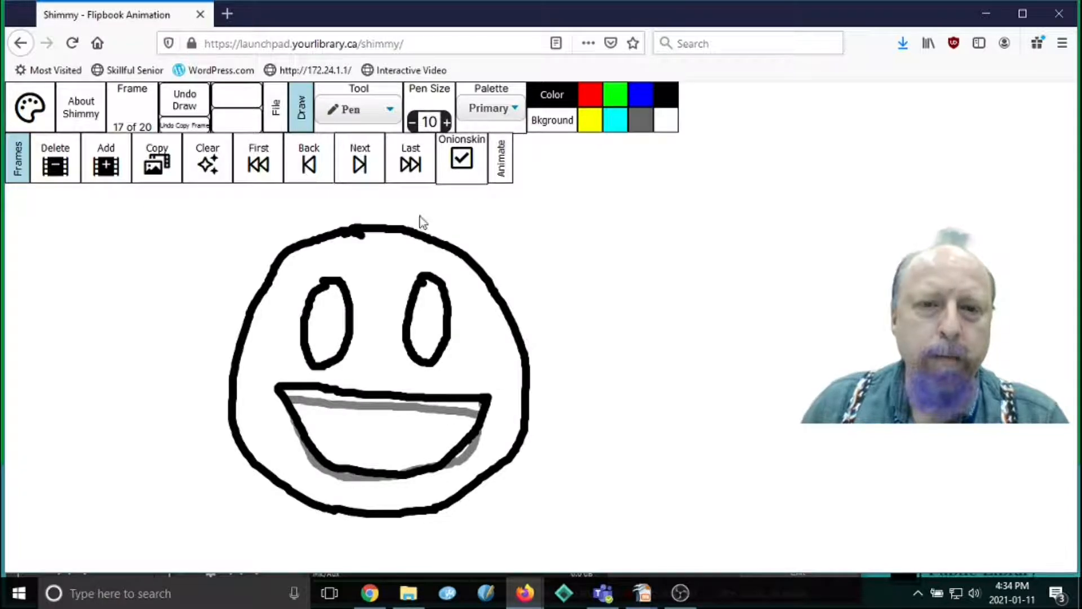
pyautogui.click(461, 159)
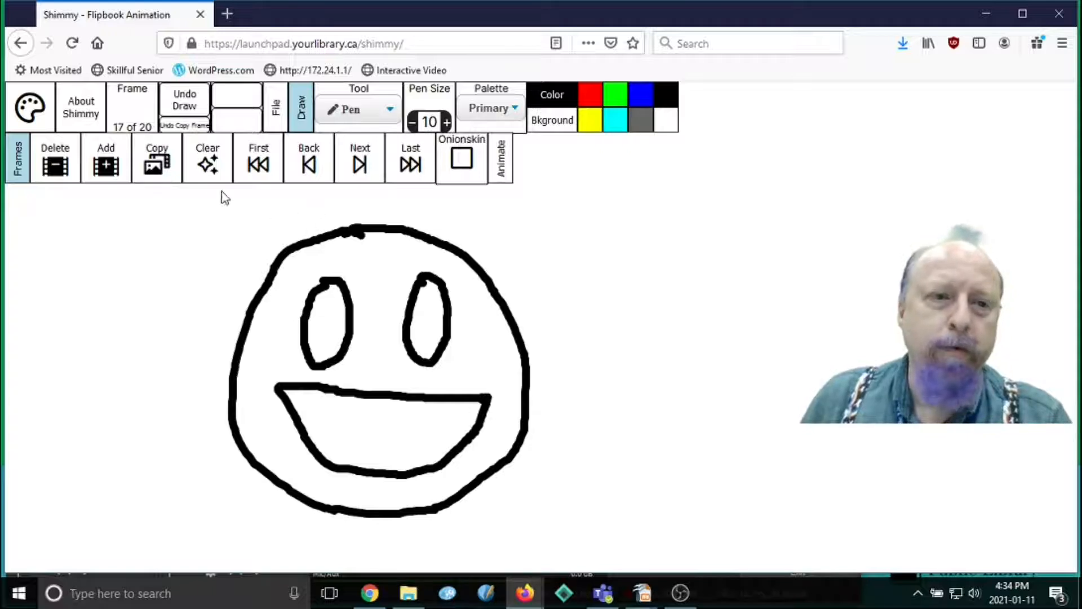
# - Delete the three unused mouthless frames 18 to 20 at the end of the animation
pyautogui.click(363, 171)
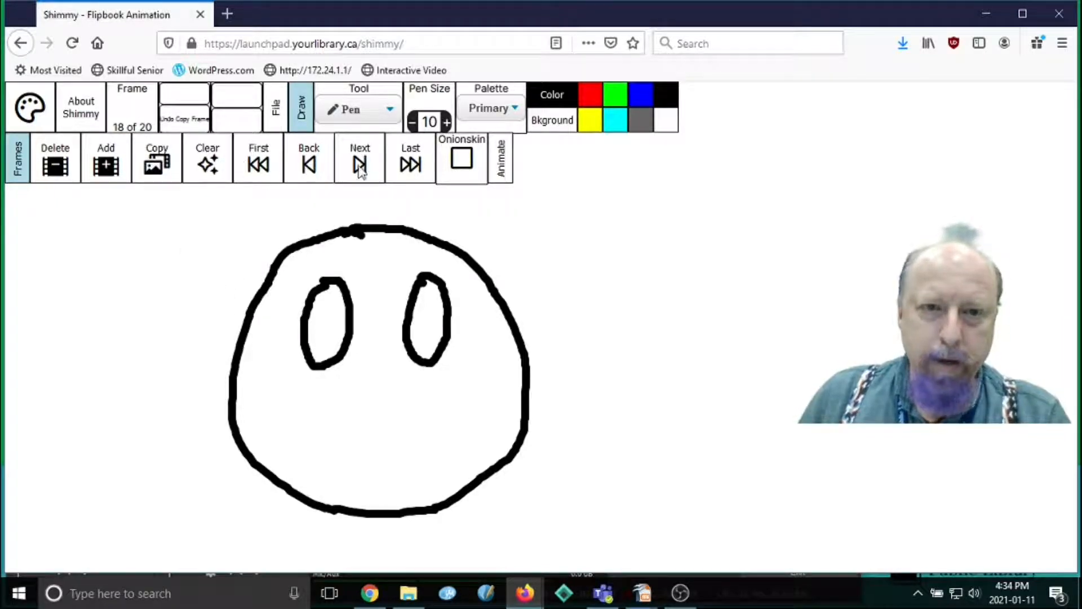
pyautogui.click(394, 168)
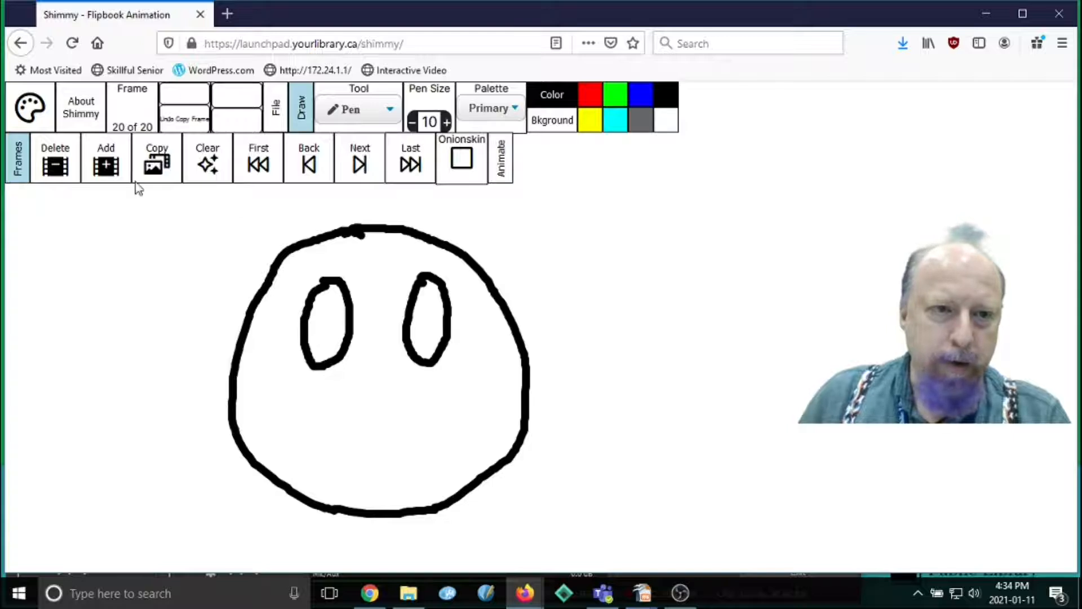
pyautogui.click(59, 169)
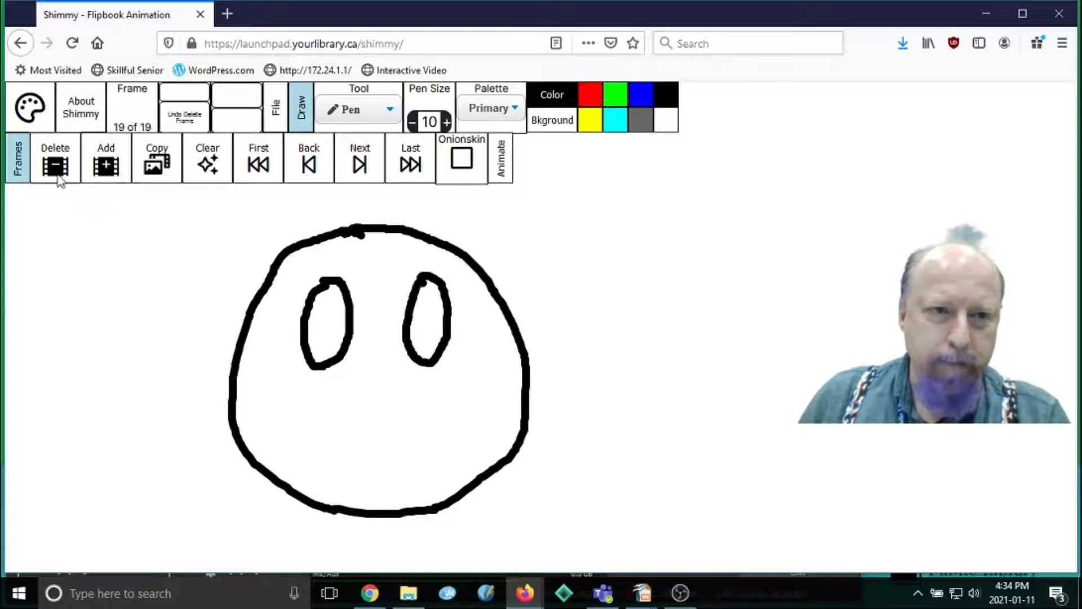
pyautogui.click(58, 170)
pyautogui.click(55, 162)
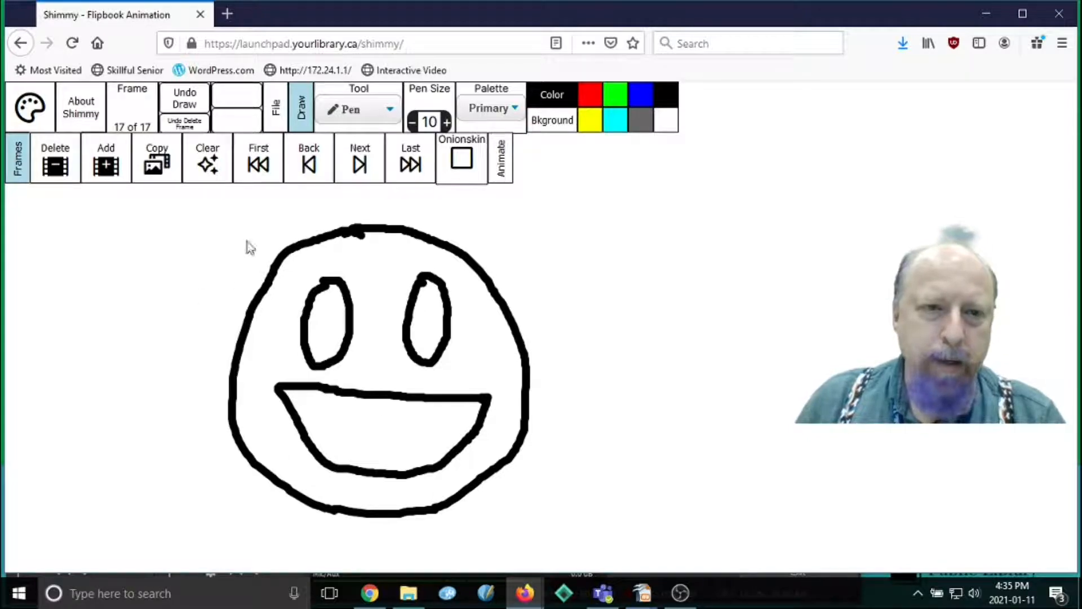
# - Compare the first and last frames, and play the whole animation at 10 FPS
pyautogui.click(263, 154)
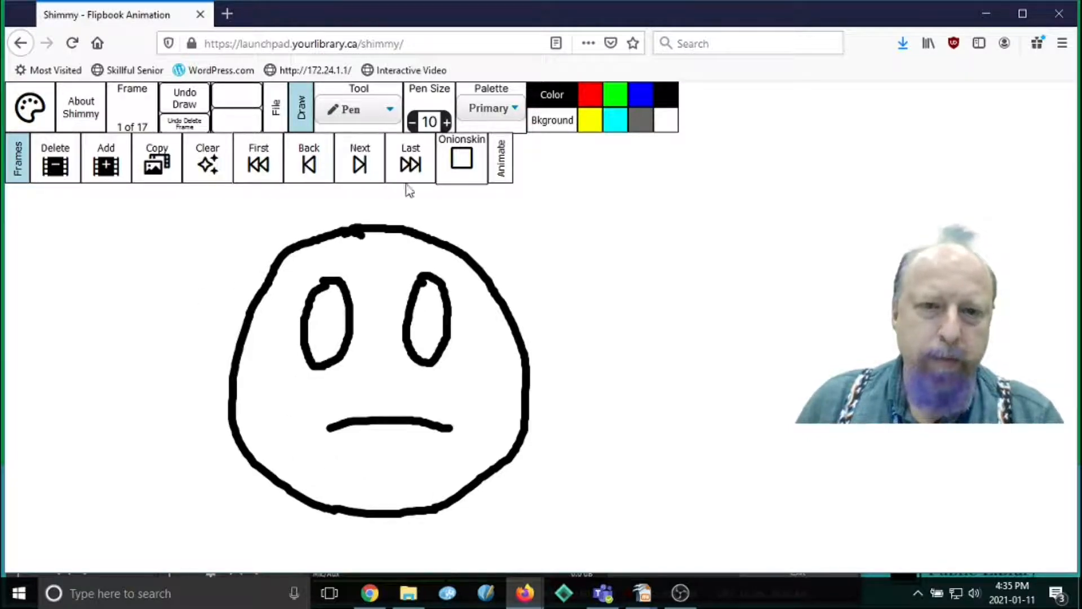
pyautogui.click(415, 161)
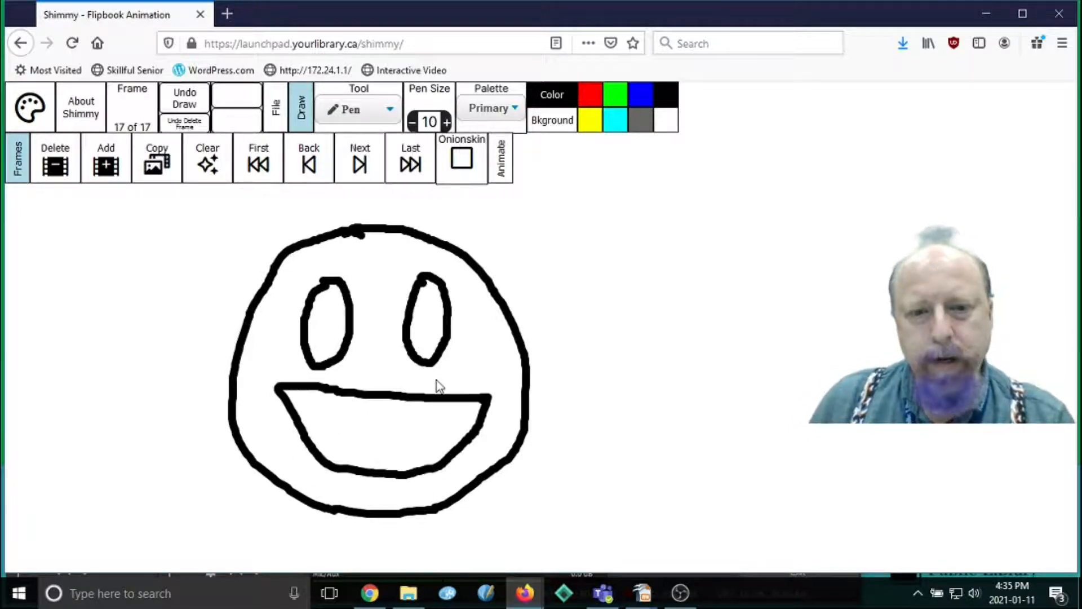
pyautogui.click(505, 164)
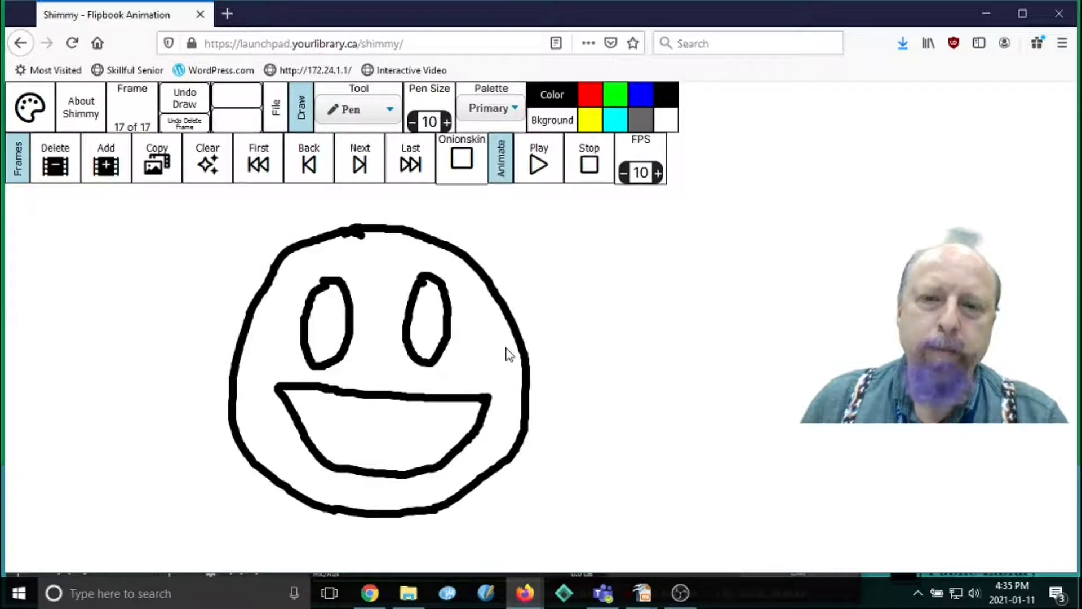
pyautogui.click(539, 167)
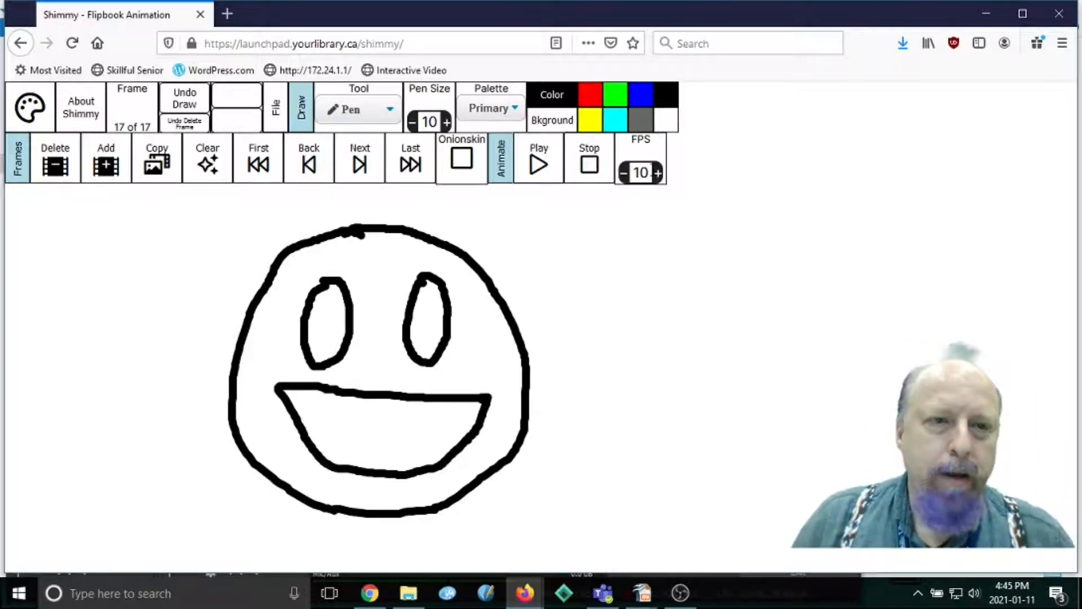
# - Save the animation as "smiling face", downloading the SVG with Save File and making that automatic for files of this type
pyautogui.click(276, 115)
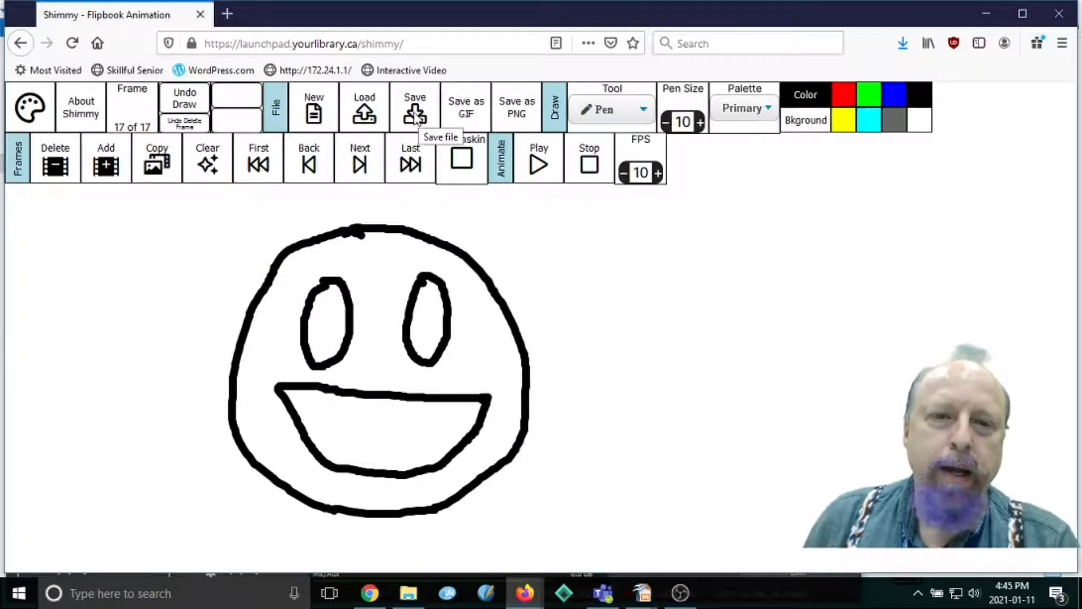
pyautogui.click(416, 116)
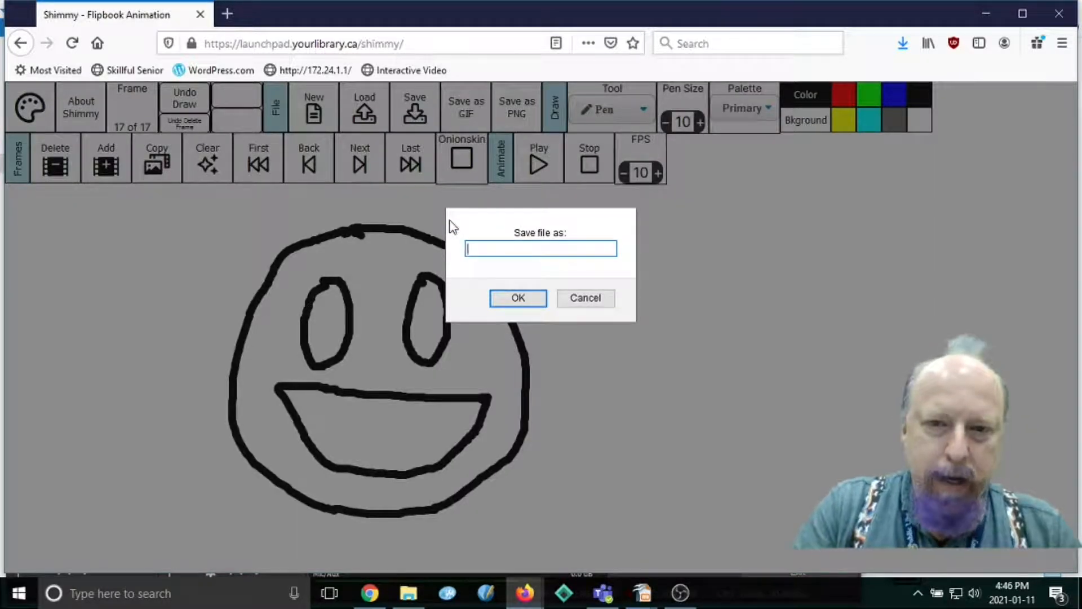
pyautogui.write('smiling face')
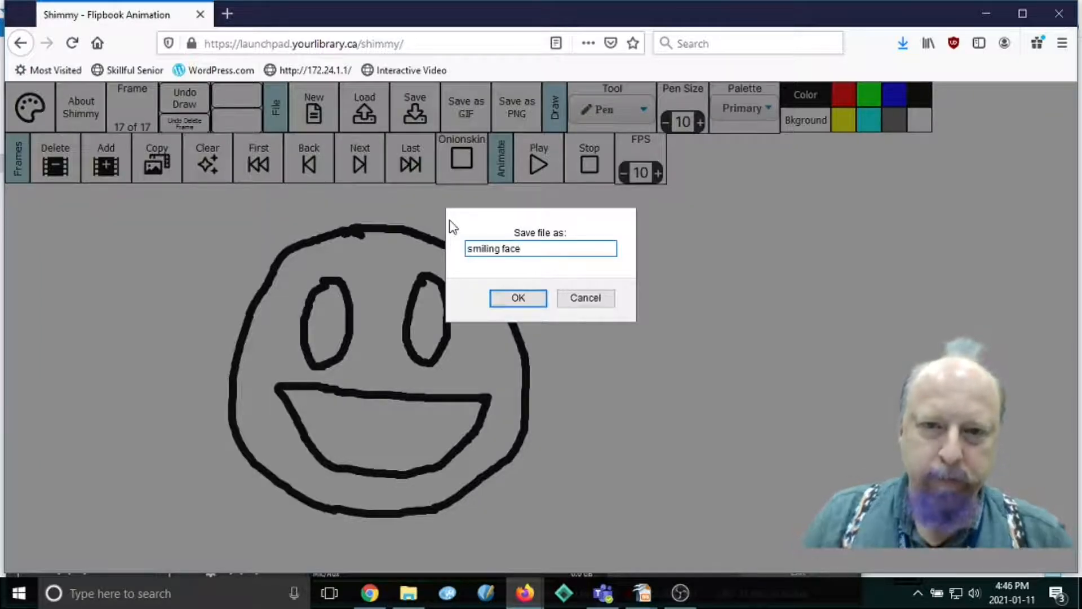
pyautogui.click(491, 299)
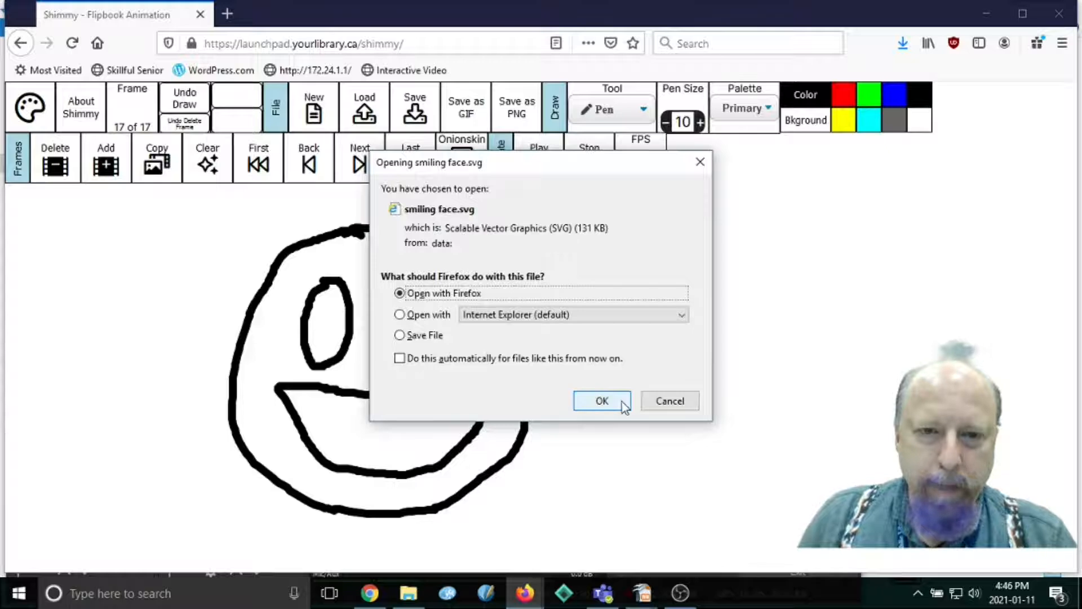
pyautogui.click(407, 337)
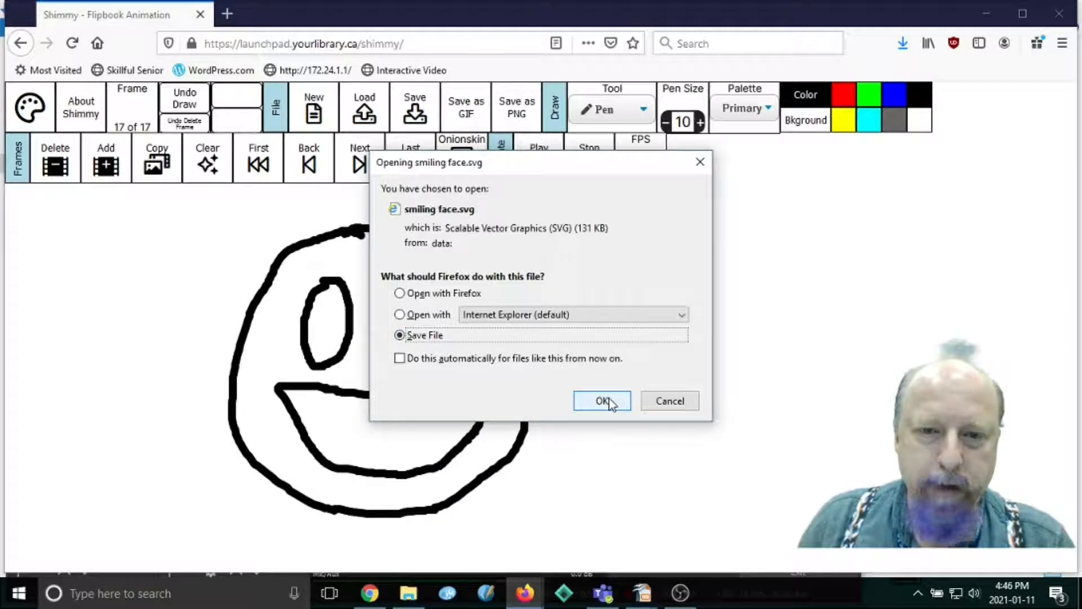
pyautogui.click(608, 359)
pyautogui.click(602, 417)
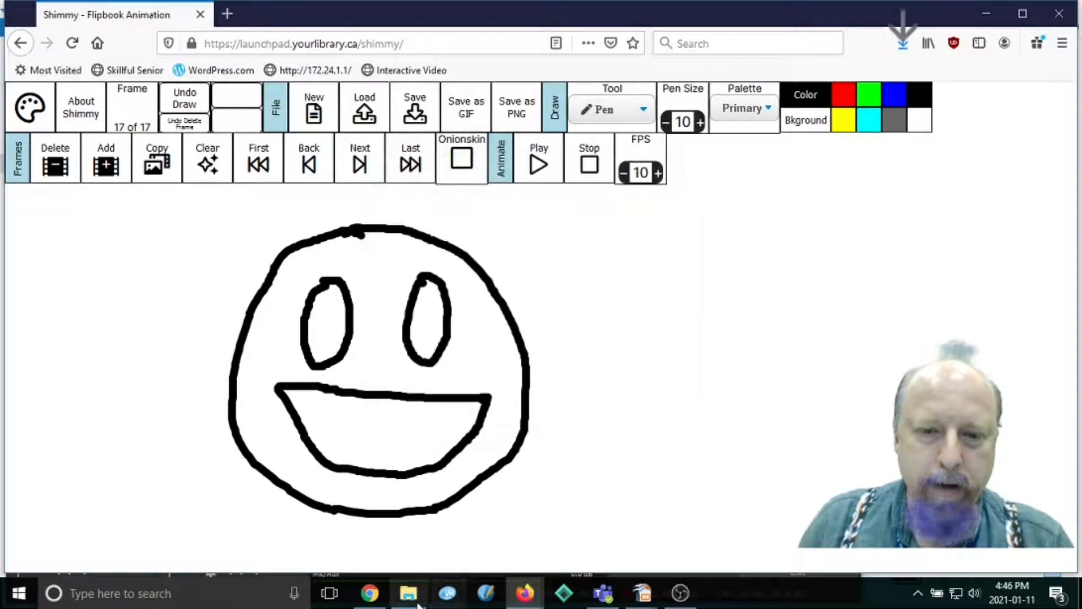
# - Check for smiling face.svg in the Downloads folder in File Explorer, and return to the Shimmy window in Firefox
pyautogui.click(412, 597)
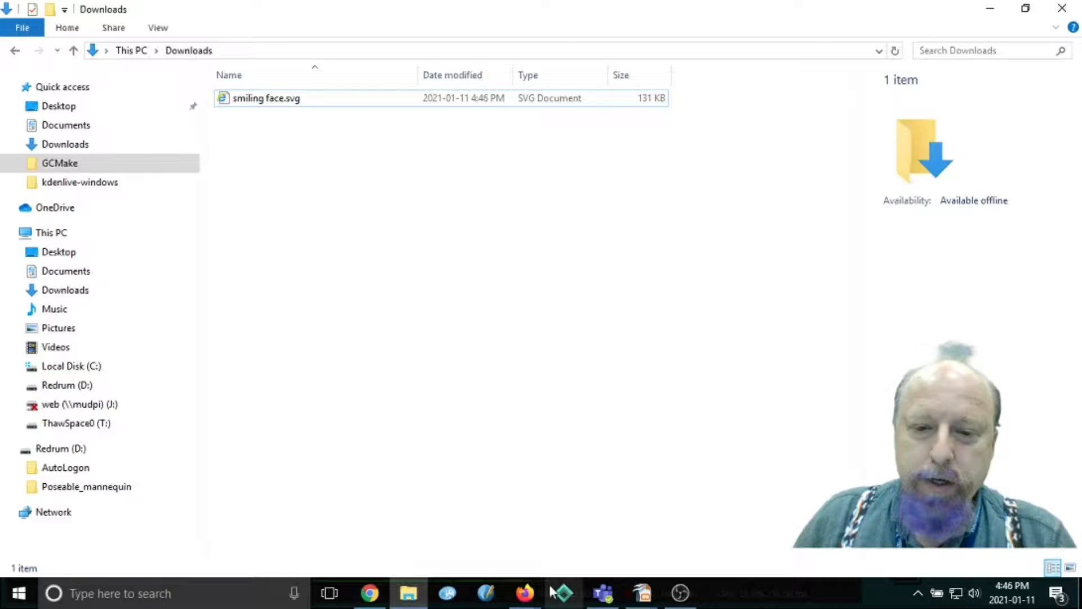
pyautogui.moveTo(527, 597)
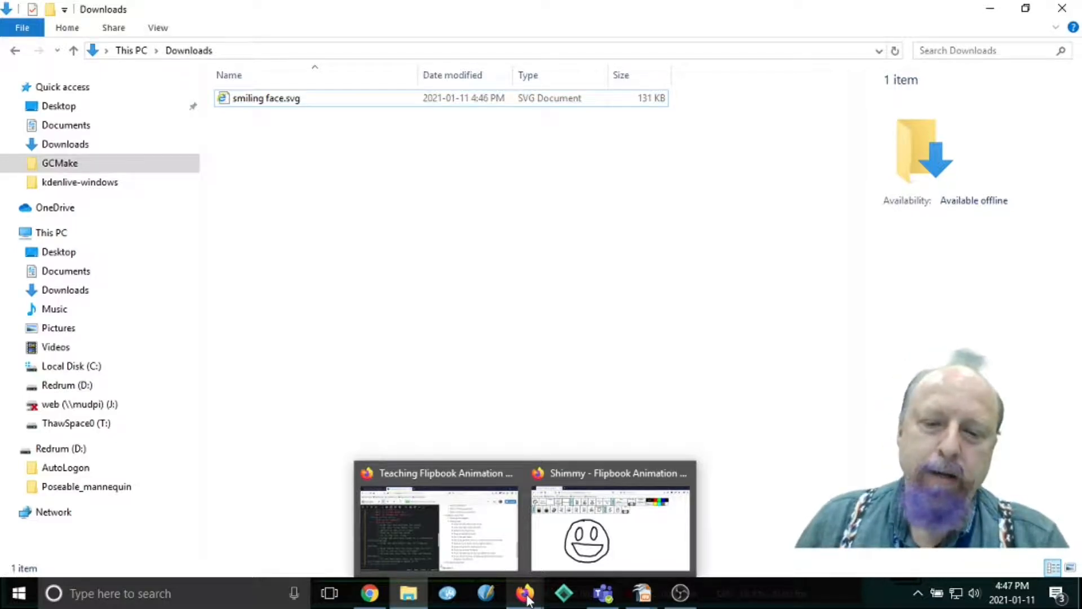
pyautogui.click(525, 595)
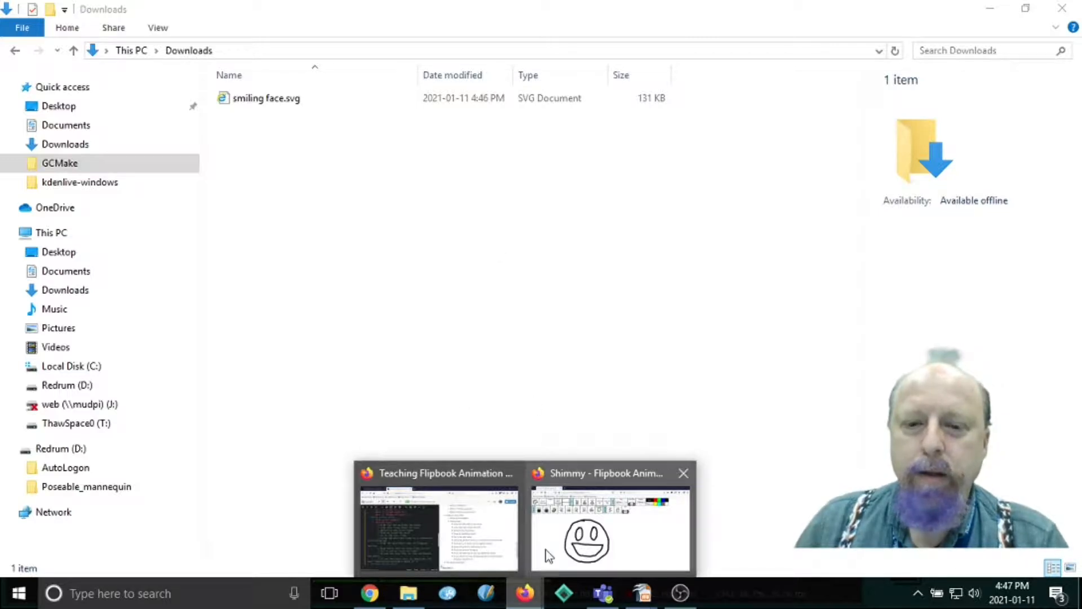
pyautogui.click(634, 533)
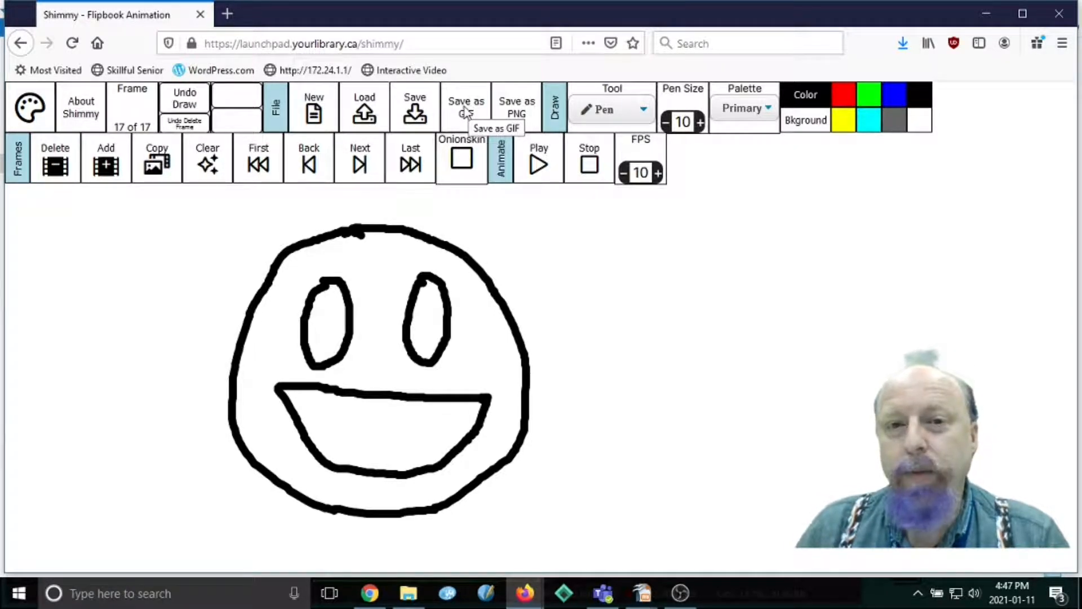
# - Export the animation as a GIF, downloading it with Save File and making that automatic for files of this type
pyautogui.click(466, 110)
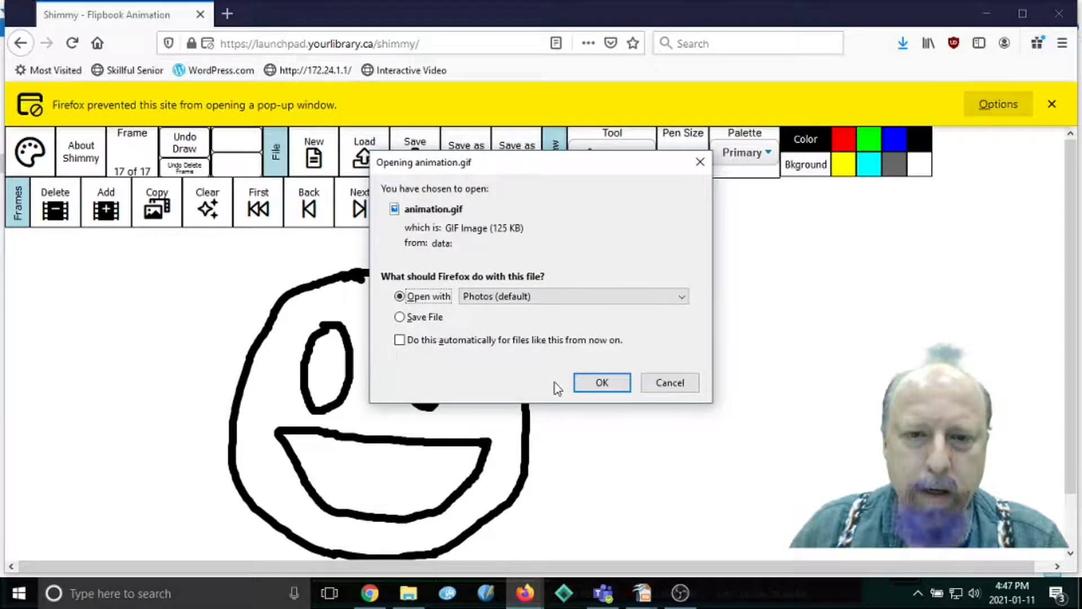
pyautogui.click(427, 322)
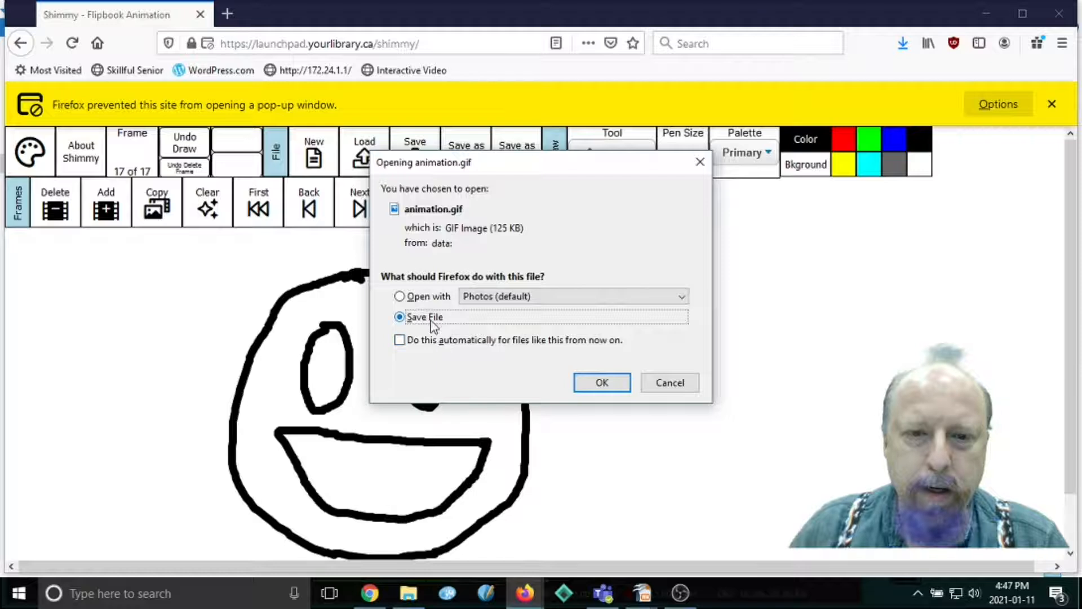
pyautogui.click(400, 339)
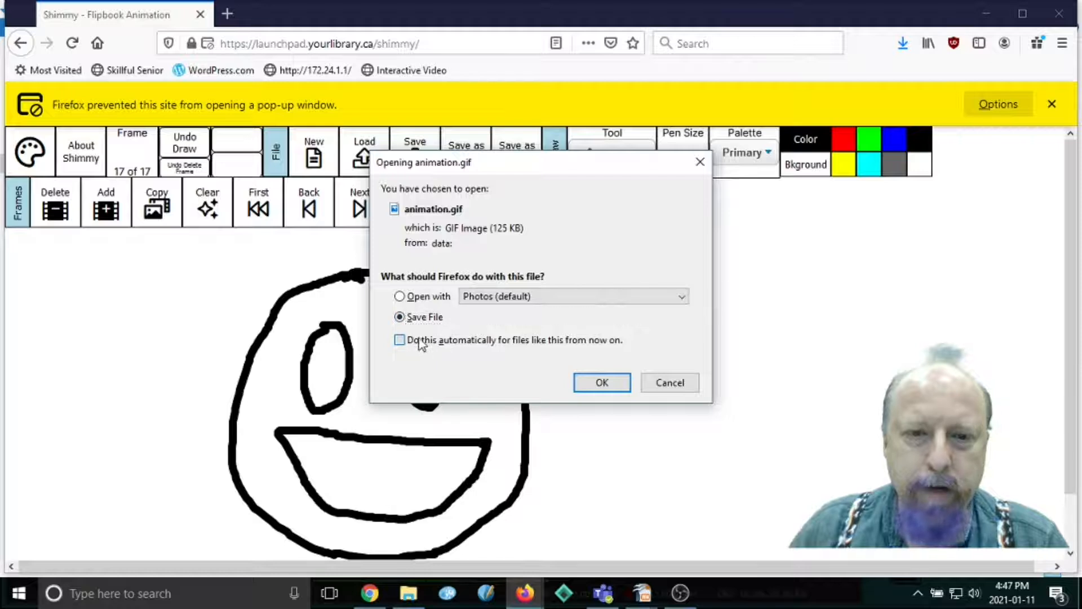
pyautogui.click(602, 399)
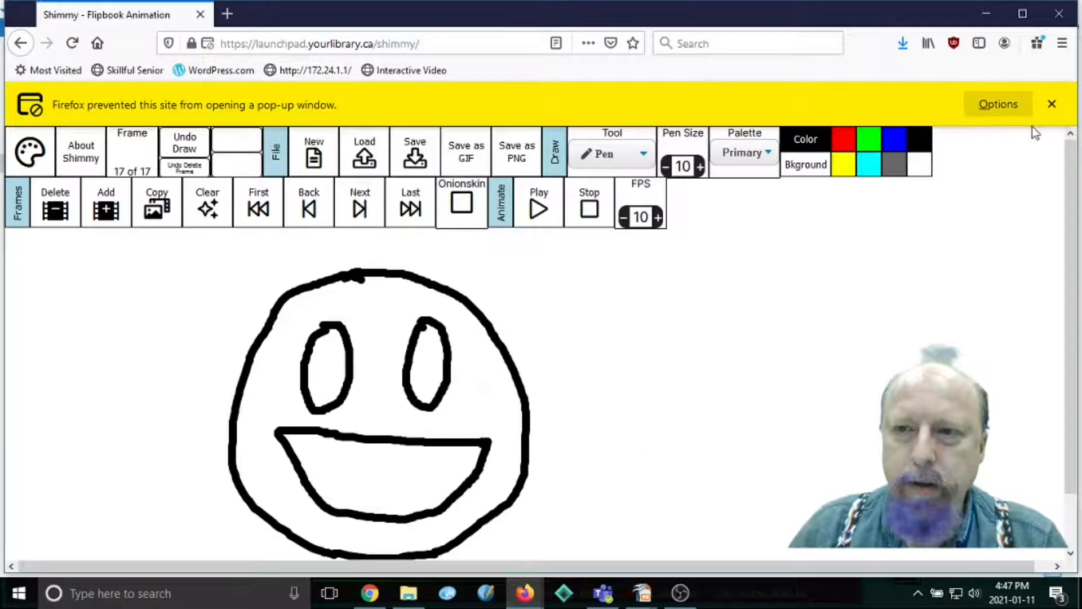
# - Switch to File Explorer and try to view animation.gif from the Downloads folder in Photos
pyautogui.click(410, 602)
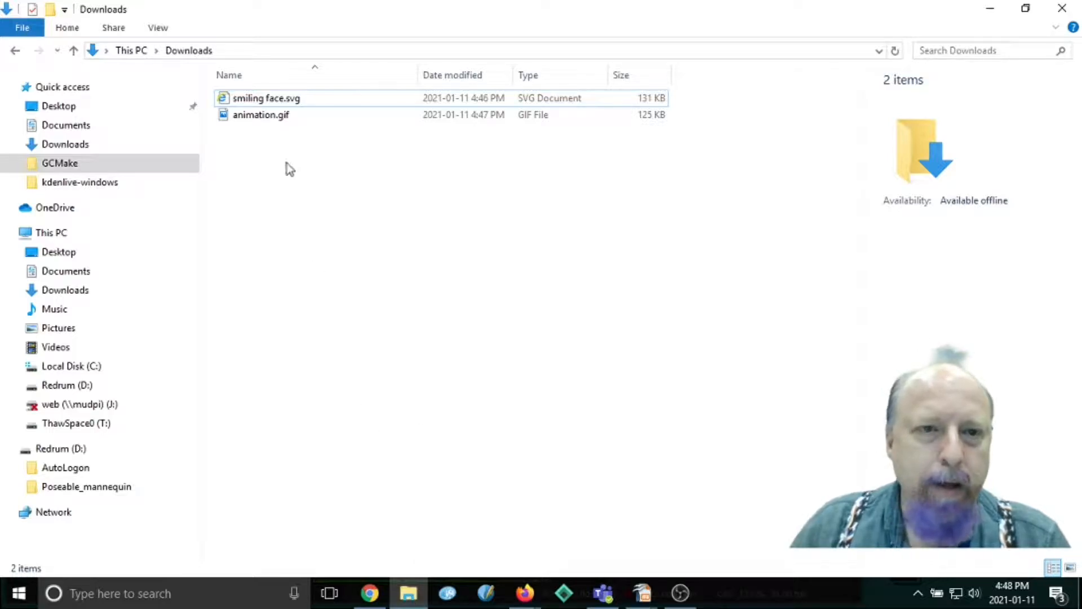
pyautogui.moveTo(262, 116)
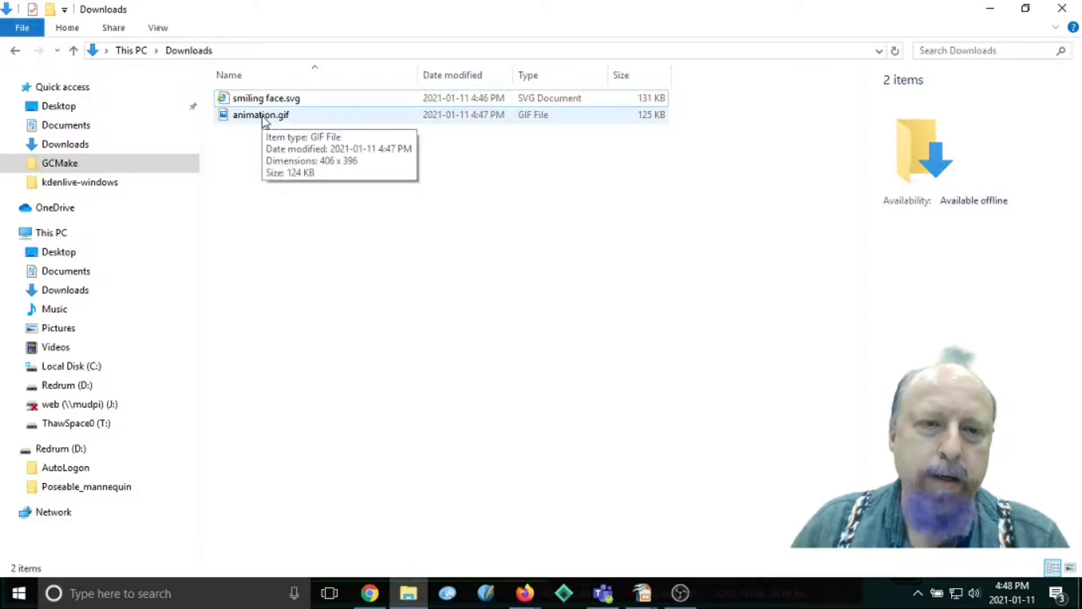
pyautogui.click(263, 116)
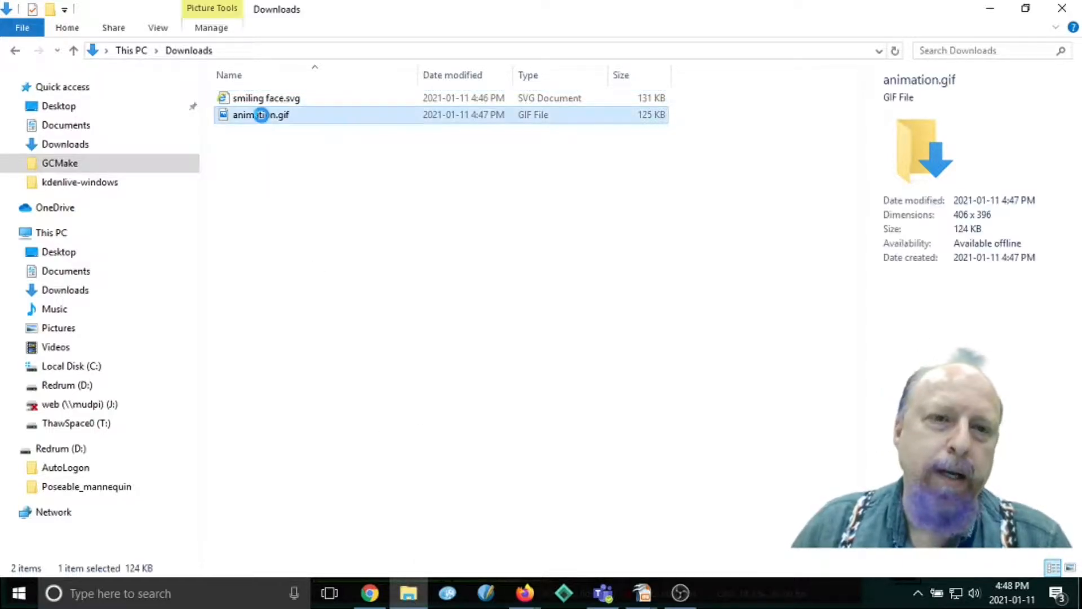
pyautogui.rightClick(262, 116)
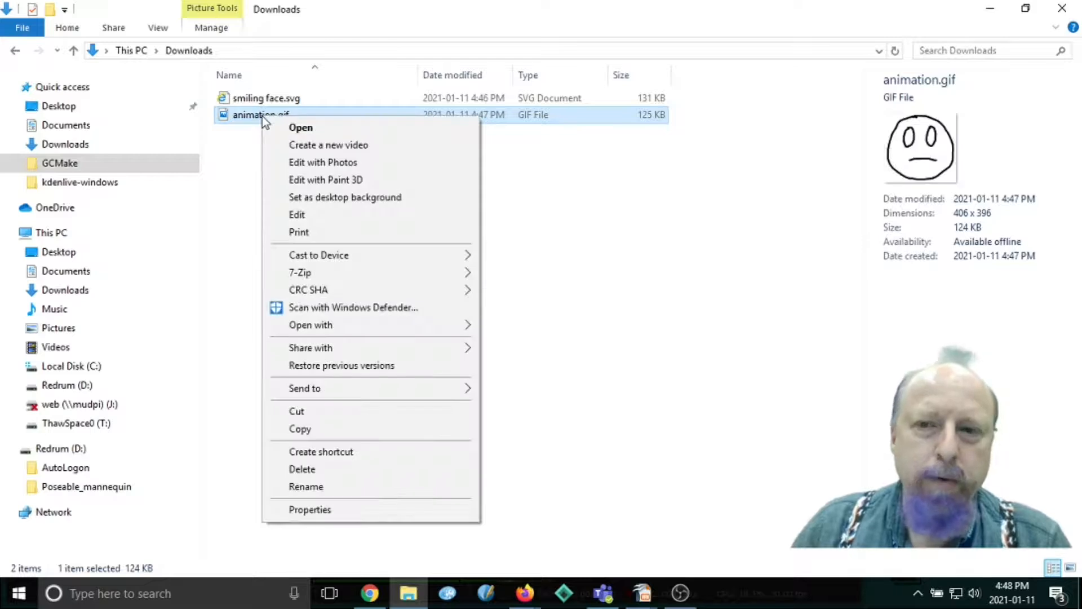
pyautogui.click(377, 169)
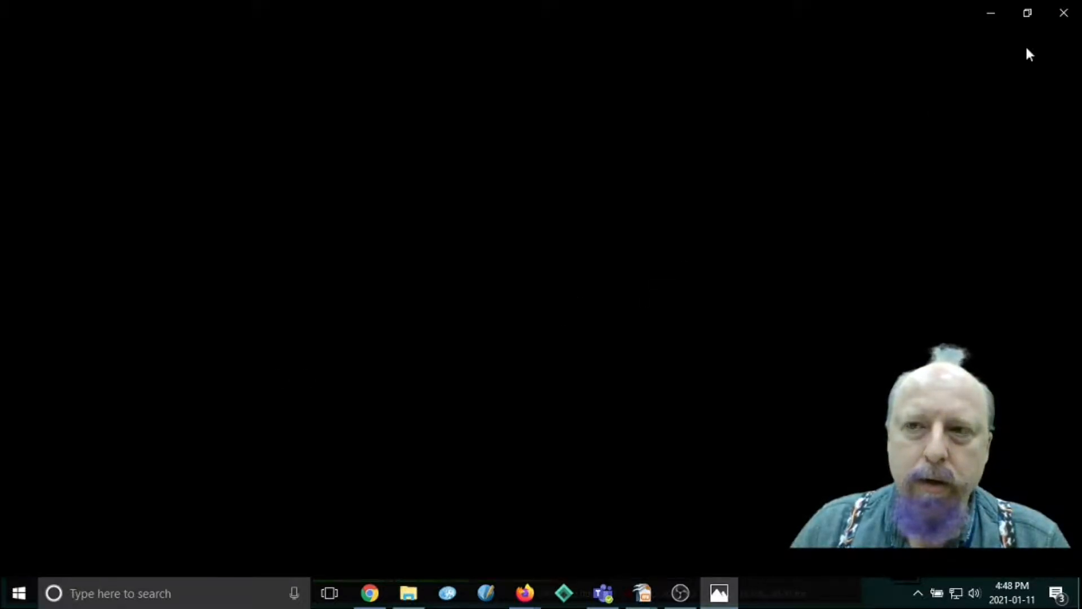
pyautogui.click(1063, 12)
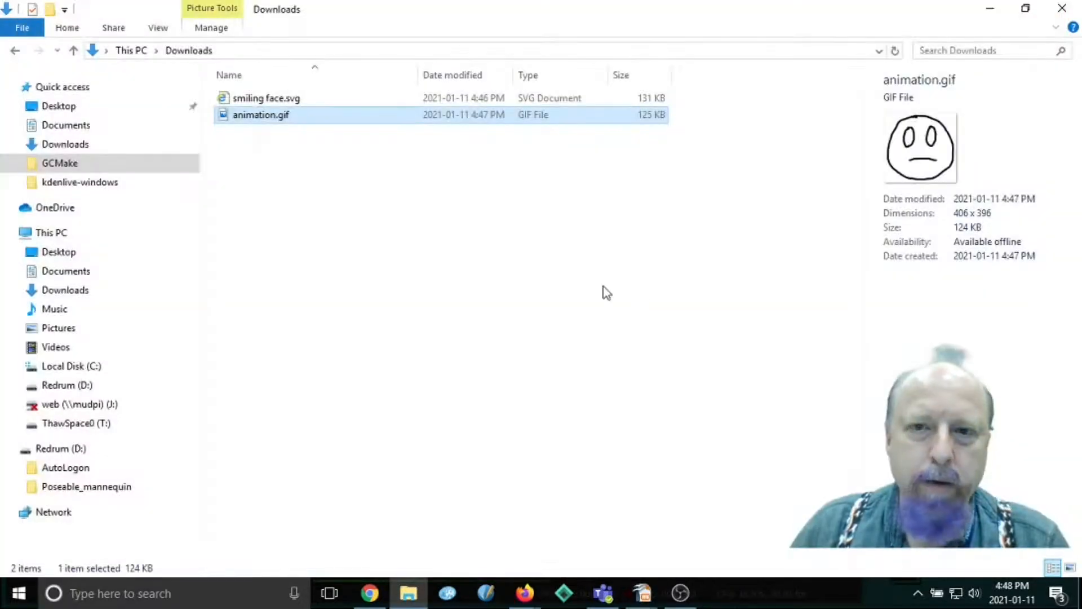
# - View animation.gif in Internet Explorer, and close its window after watching the animation
pyautogui.rightClick(242, 118)
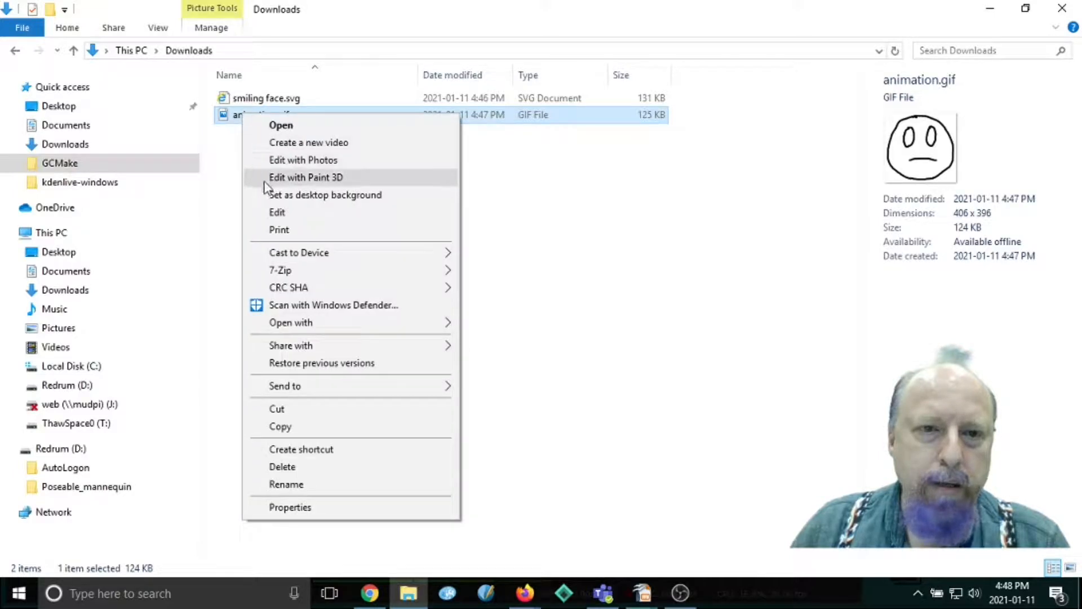
pyautogui.moveTo(282, 289)
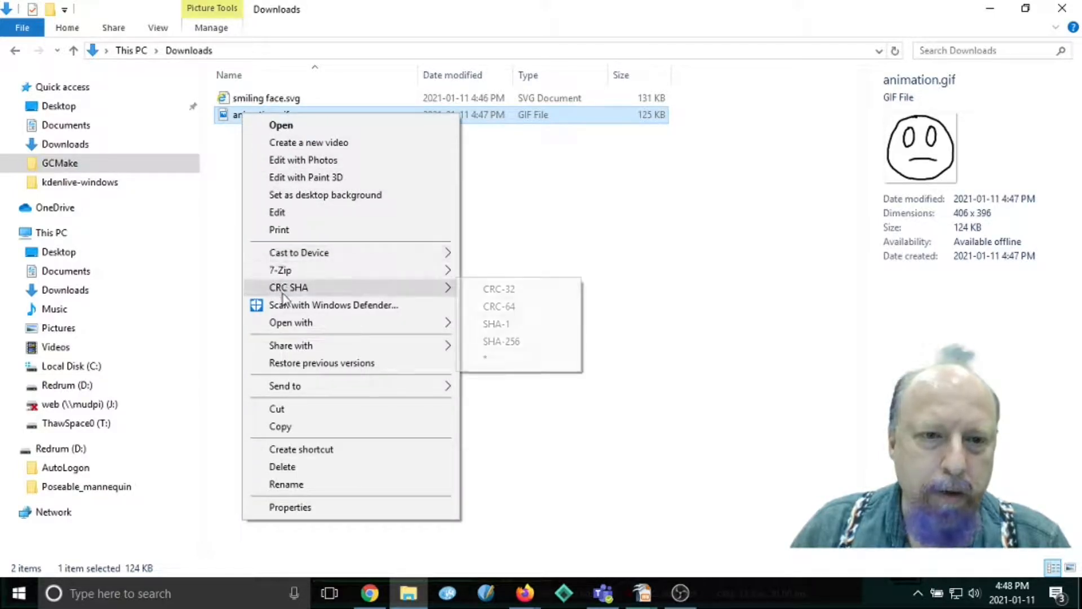
pyautogui.moveTo(418, 330)
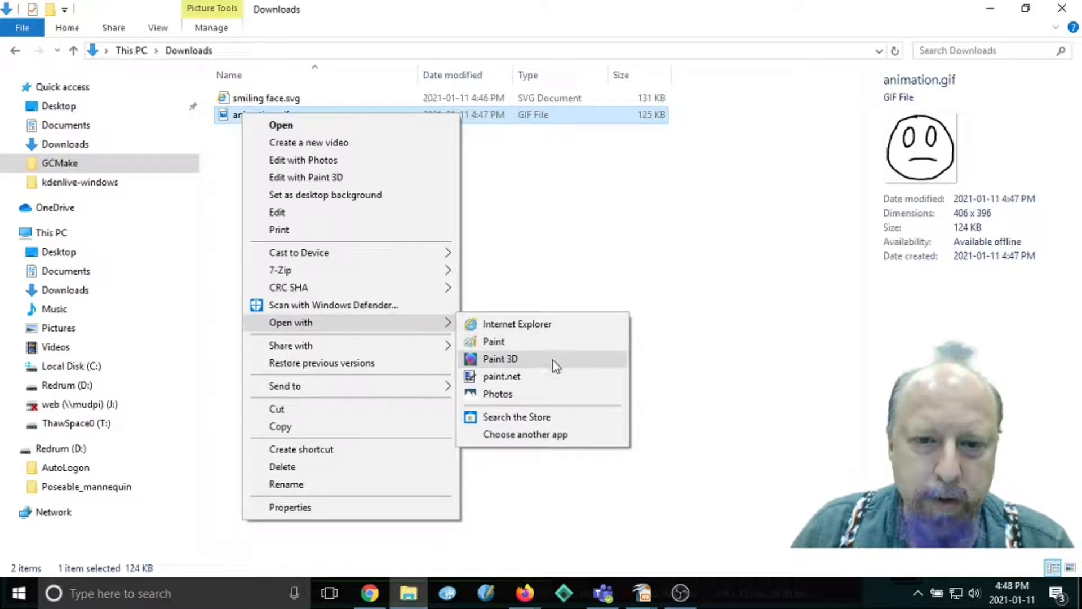
pyautogui.click(535, 329)
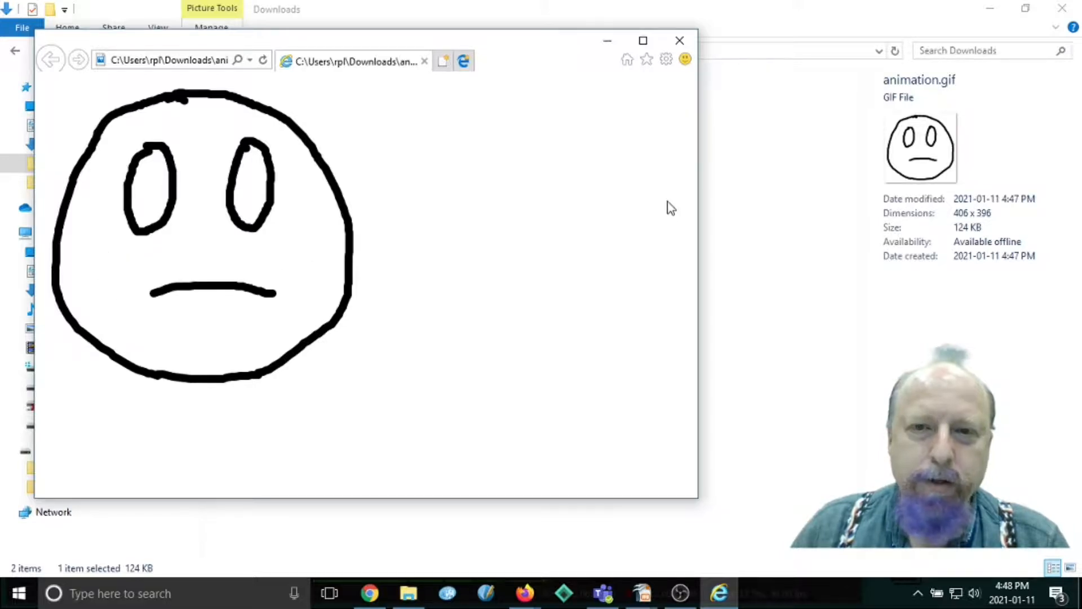
pyautogui.click(680, 41)
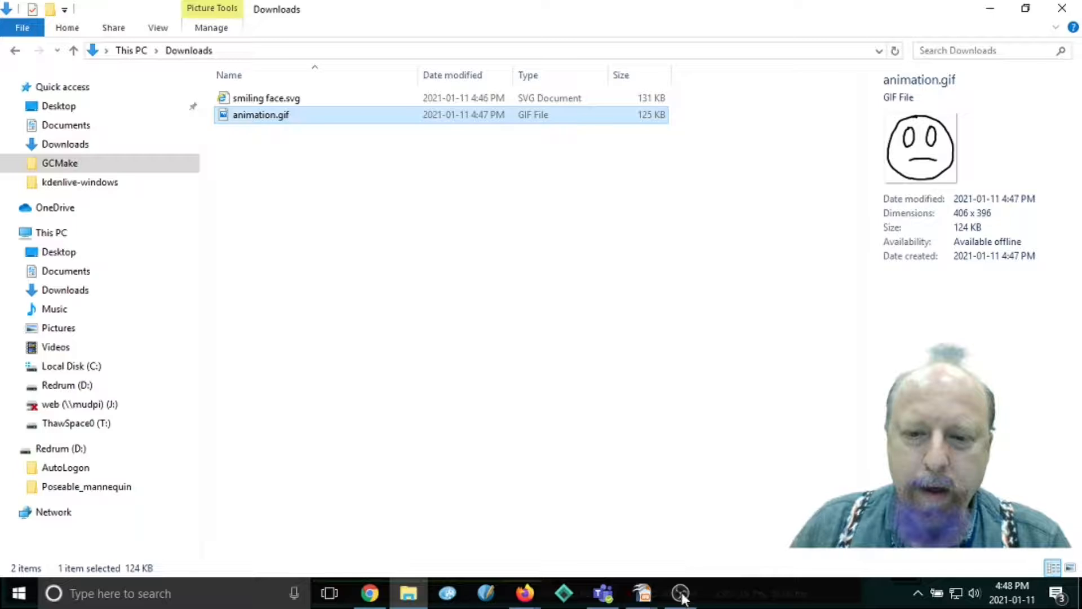
# - Switch back to the Shimmy window in Firefox and dismiss the blocked pop-up notice
pyautogui.click(522, 591)
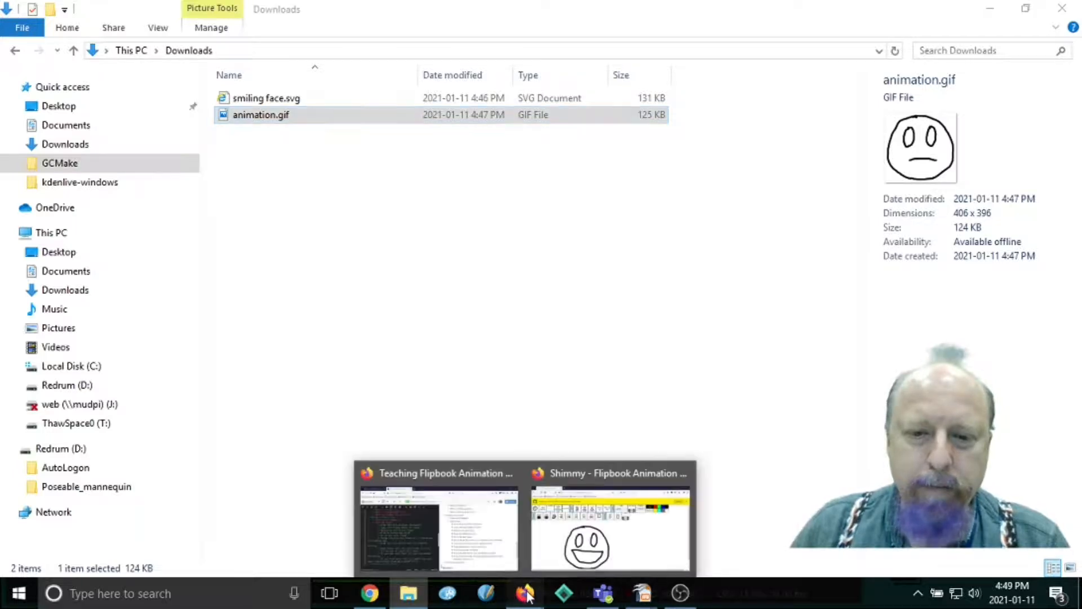
pyautogui.click(636, 545)
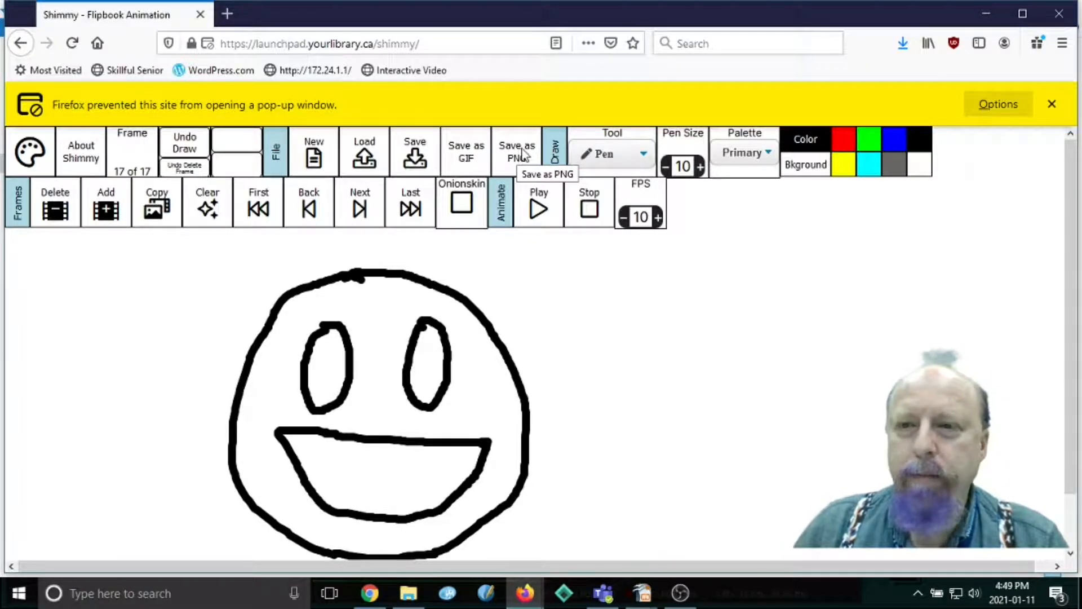
pyautogui.click(1052, 104)
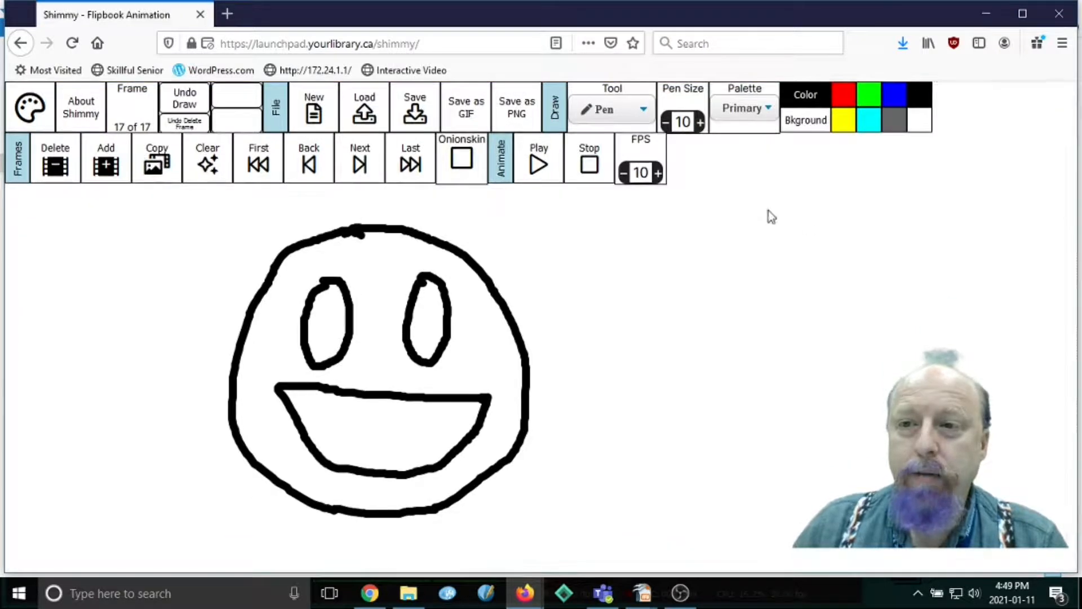
# - Export the animation as a PNG, downloading it with Save File and making that automatic for files of this type
pyautogui.click(513, 115)
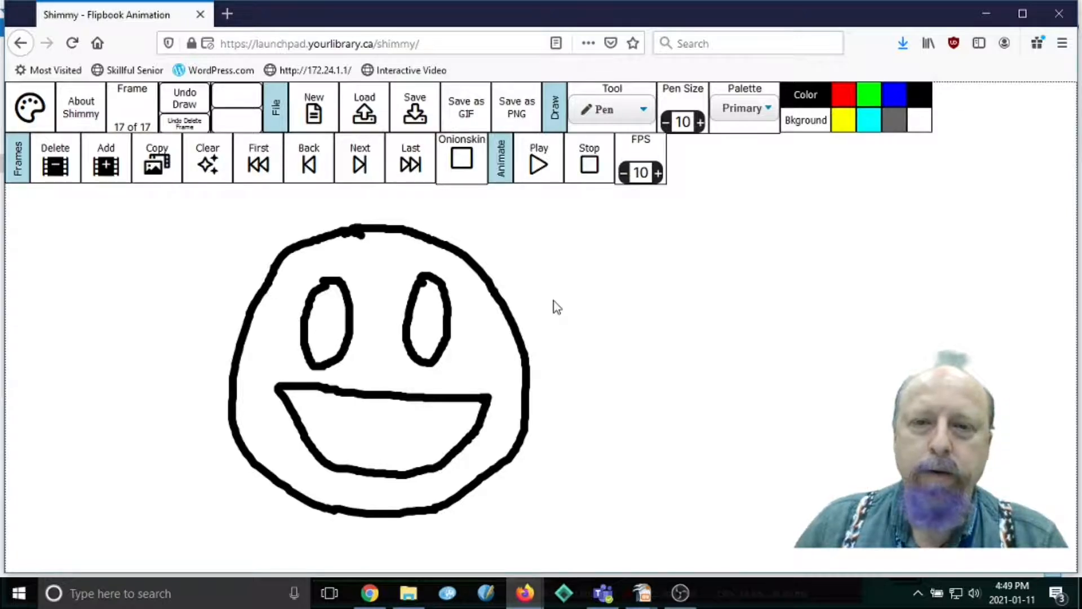
pyautogui.click(524, 117)
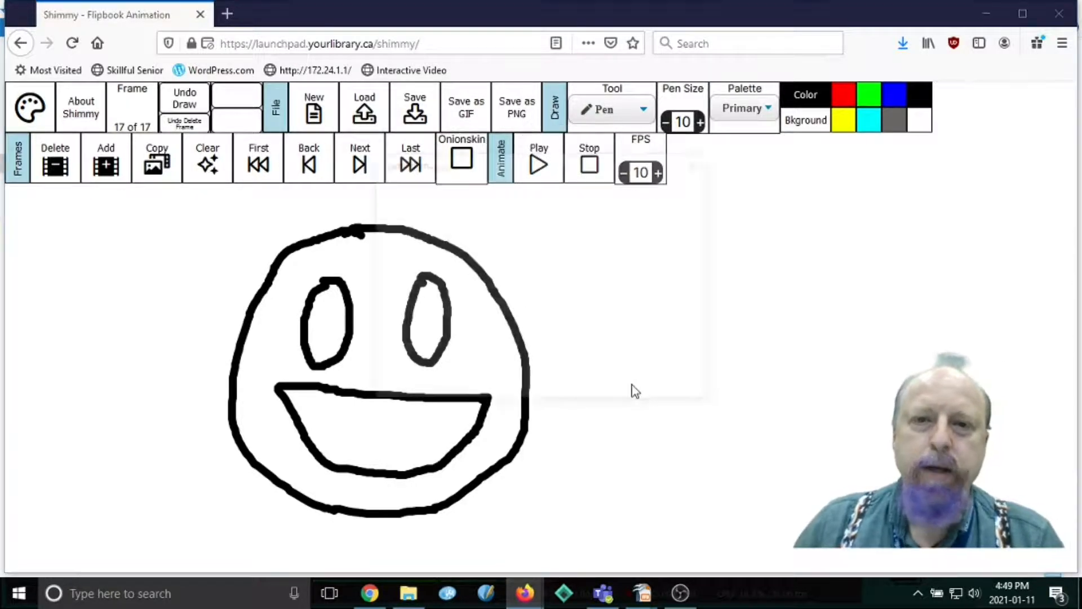
pyautogui.click(433, 320)
pyautogui.click(424, 341)
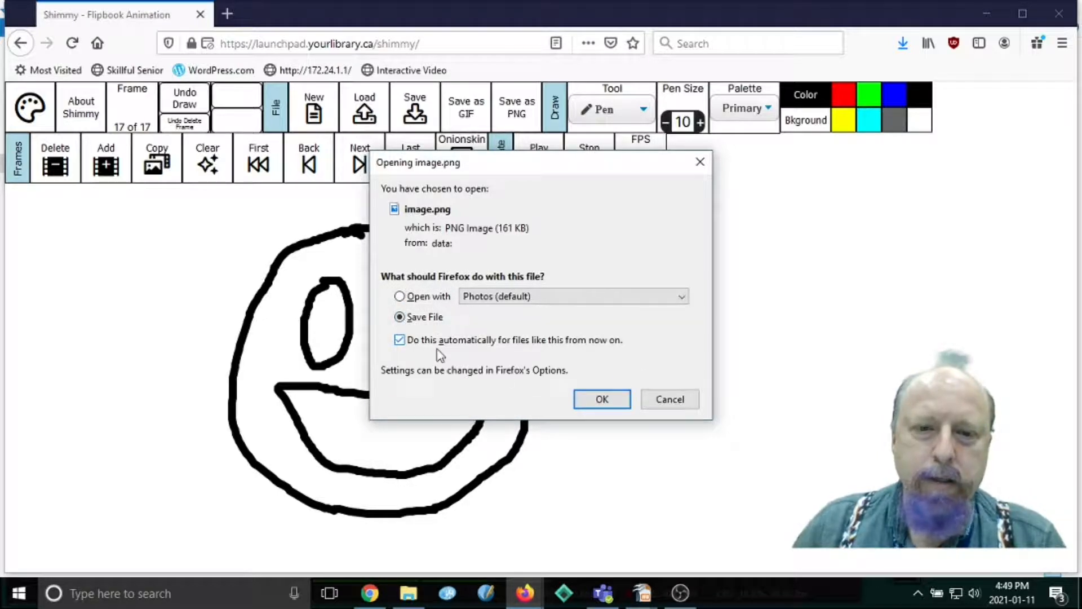
pyautogui.click(598, 401)
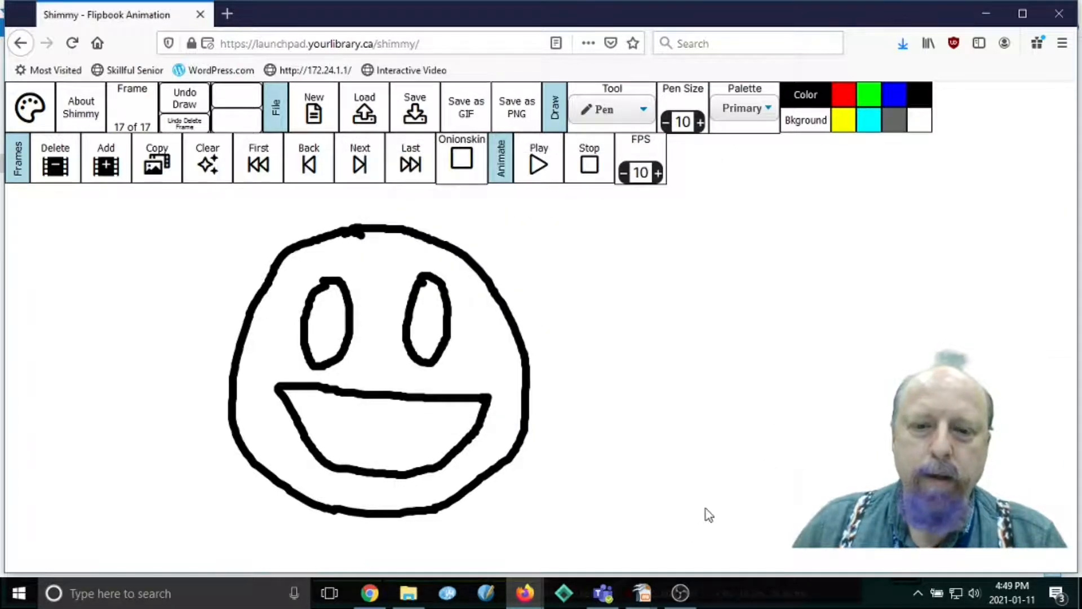
# - Switch to File Explorer, view image.png from the Downloads folder, and dismiss its list of other programs without choosing one
pyautogui.click(417, 600)
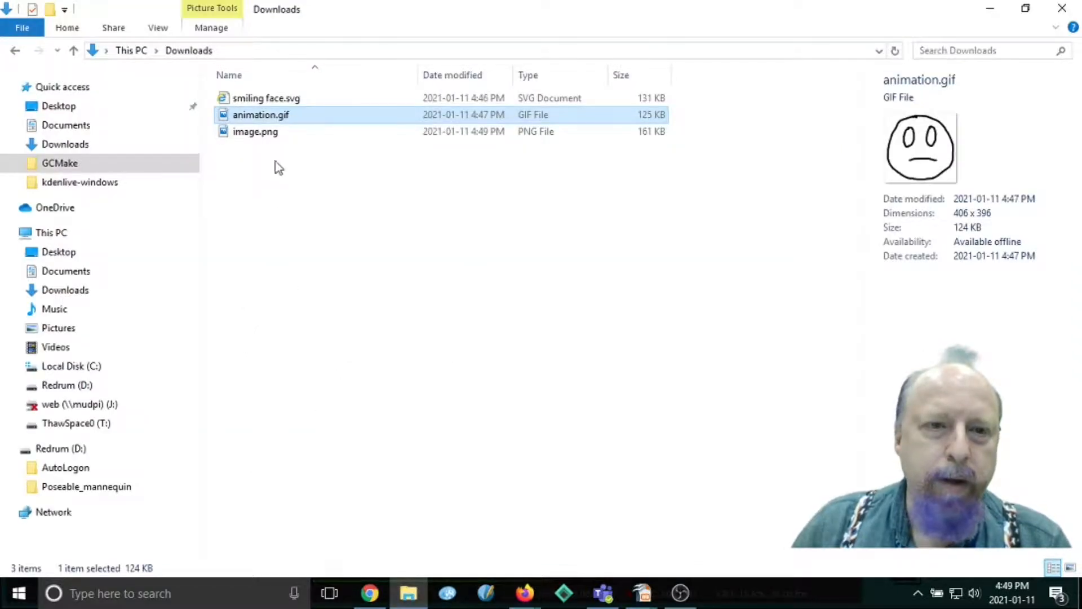
pyautogui.click(237, 138)
pyautogui.press('F2')
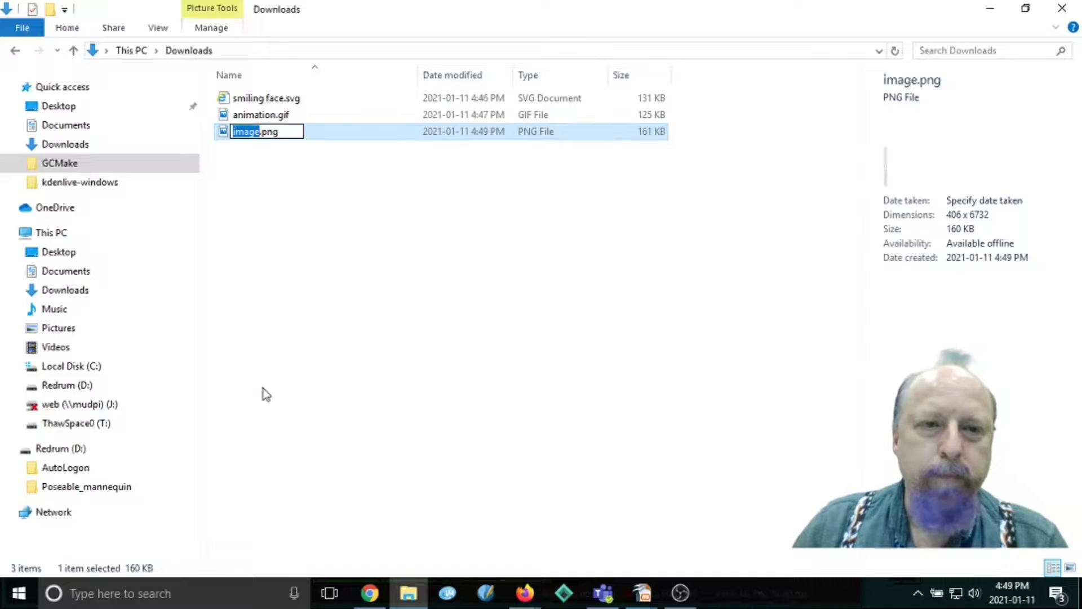
pyautogui.doubleClick(218, 131)
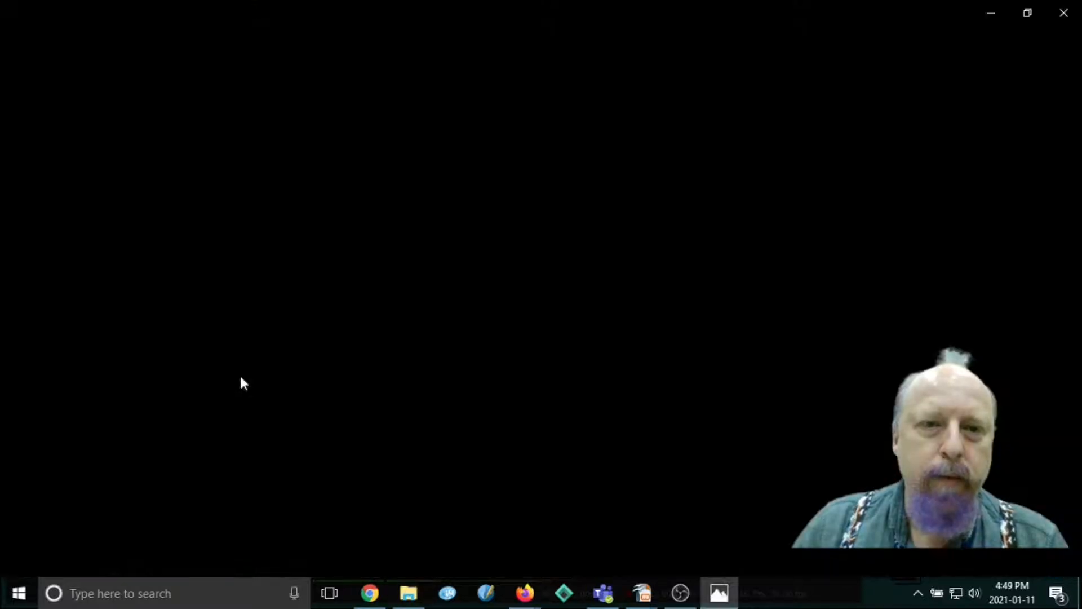
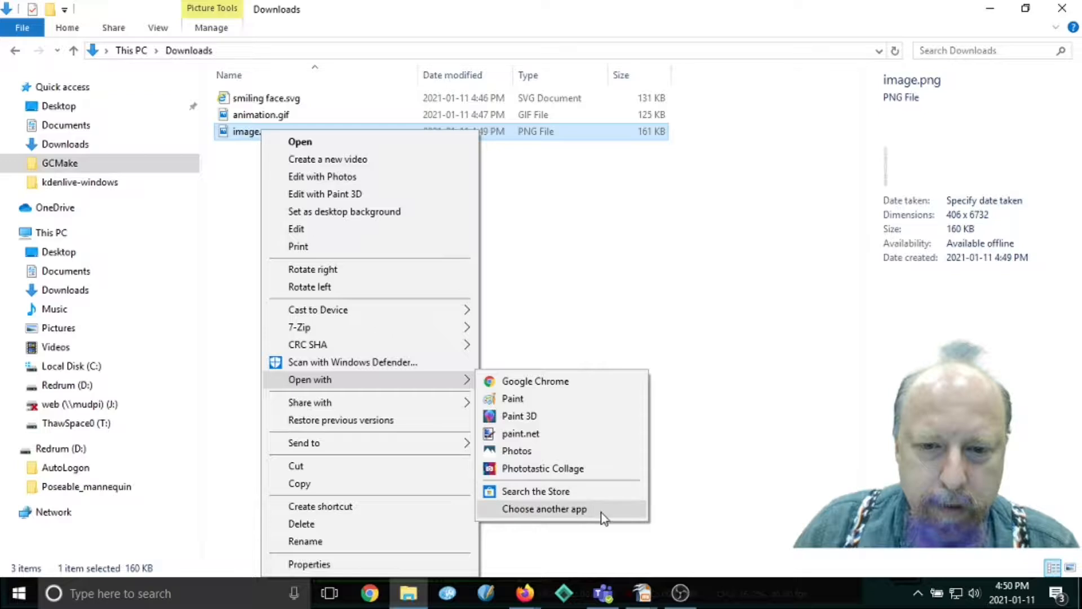
pyautogui.click(598, 299)
pyautogui.click(597, 299)
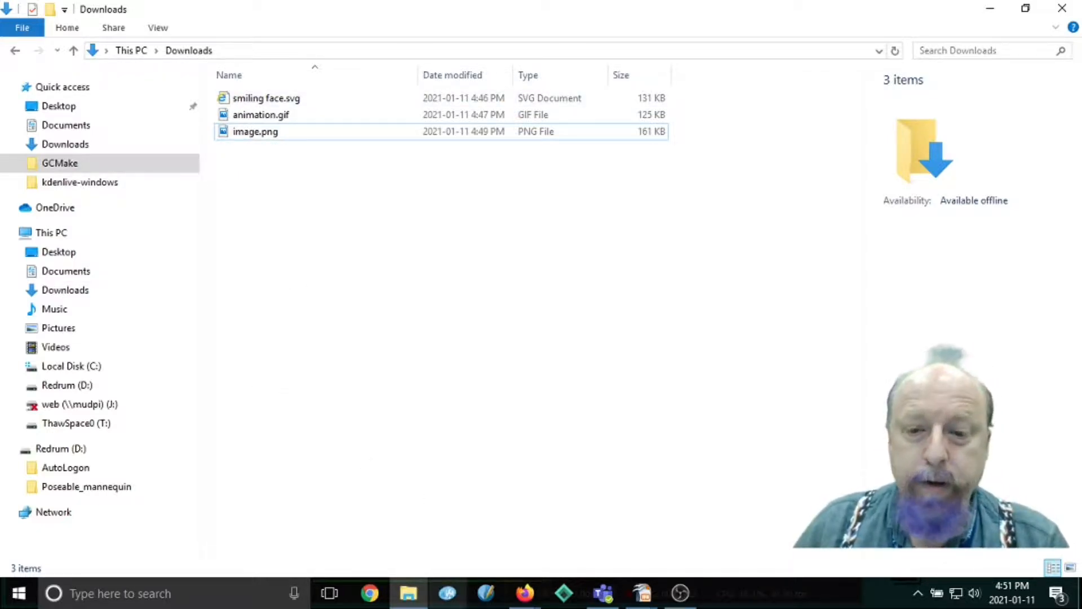
# - Switch back to the Shimmy window in Firefox, reload the page, and collapse the File and Animate tool groups
pyautogui.moveTo(686, 599)
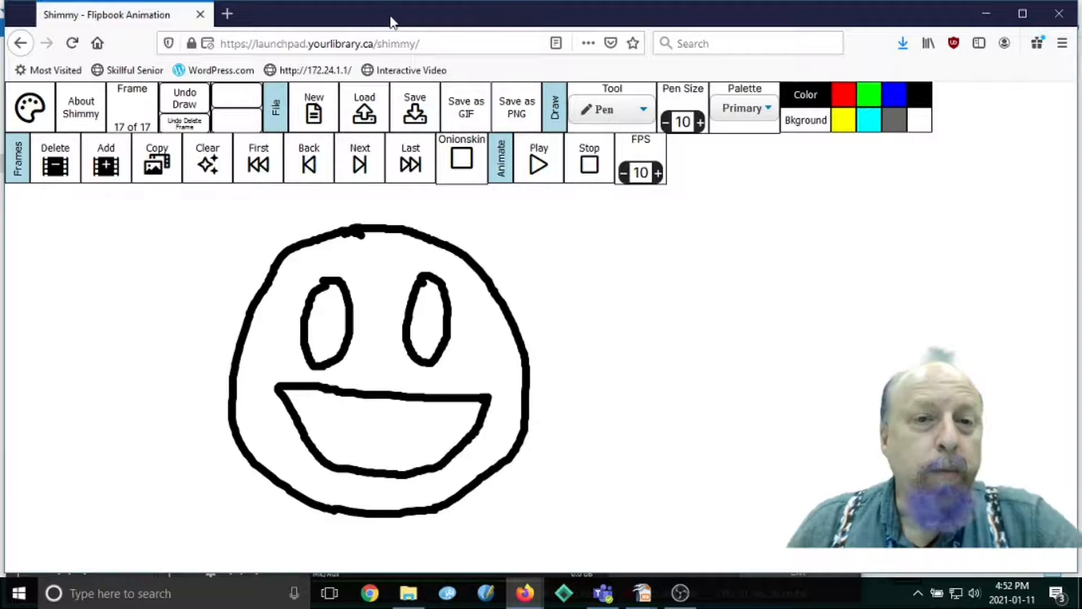
pyautogui.click(277, 104)
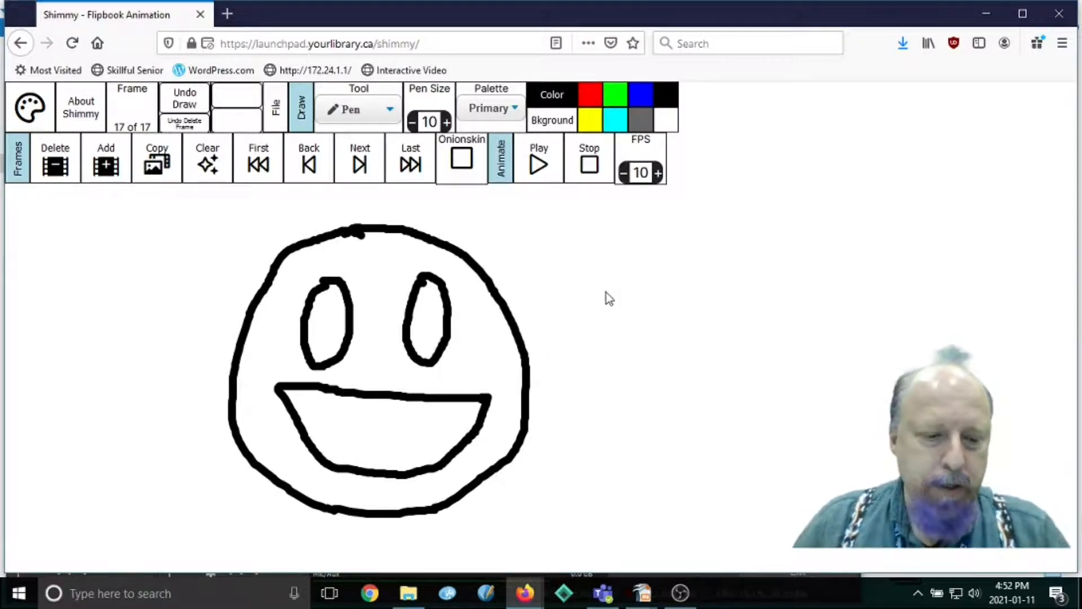
pyautogui.click(451, 43)
pyautogui.press('Return')
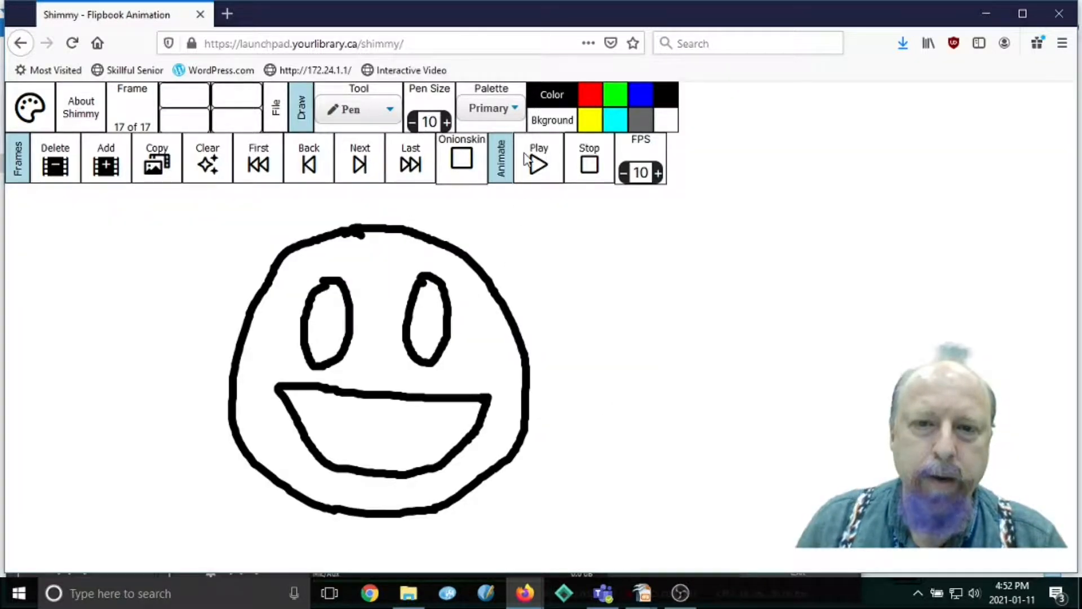
pyautogui.click(503, 169)
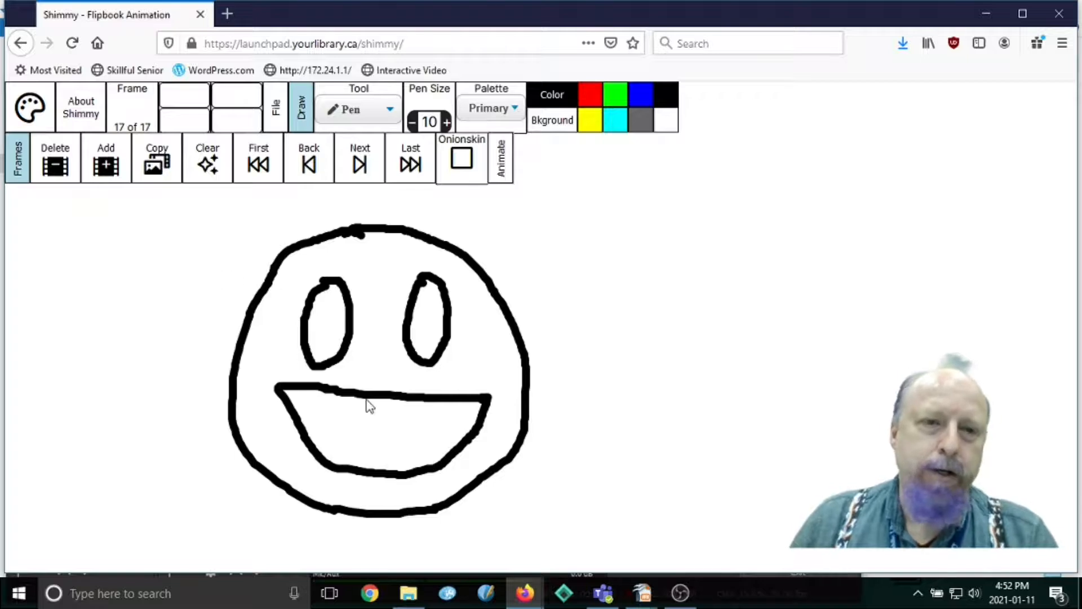
# - Start a new blank animation, and load the saved smiling face.svg from the Downloads folder
pyautogui.click(280, 122)
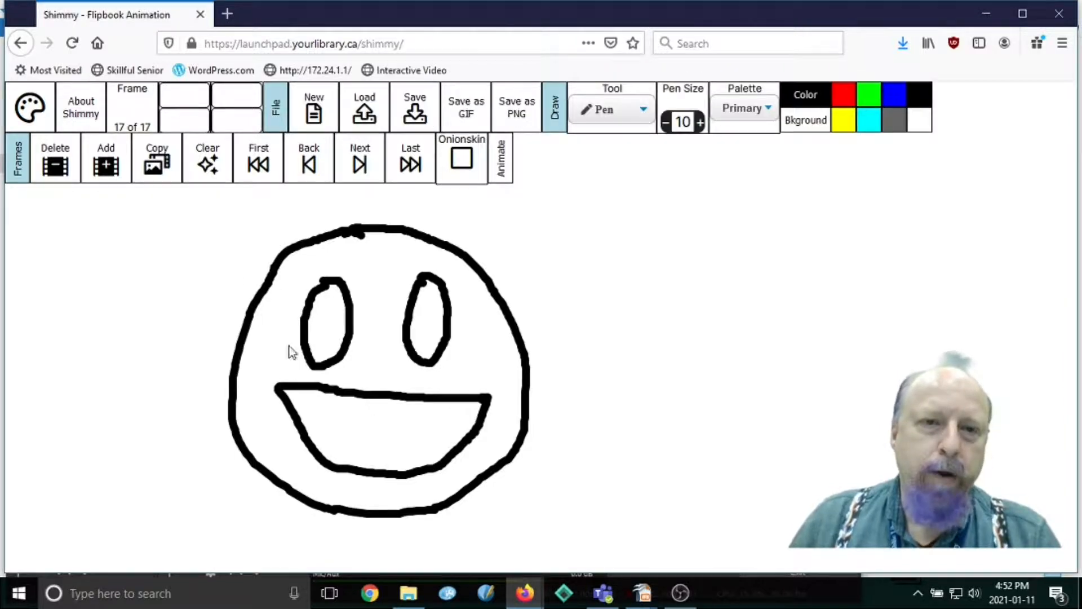
pyautogui.click(316, 112)
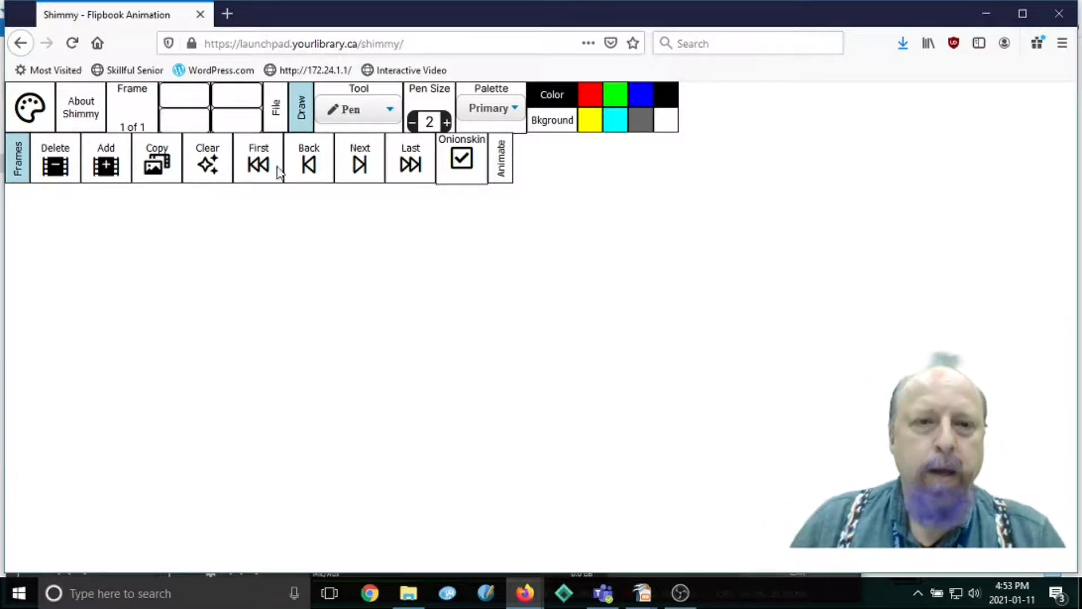
pyautogui.click(279, 110)
pyautogui.click(365, 115)
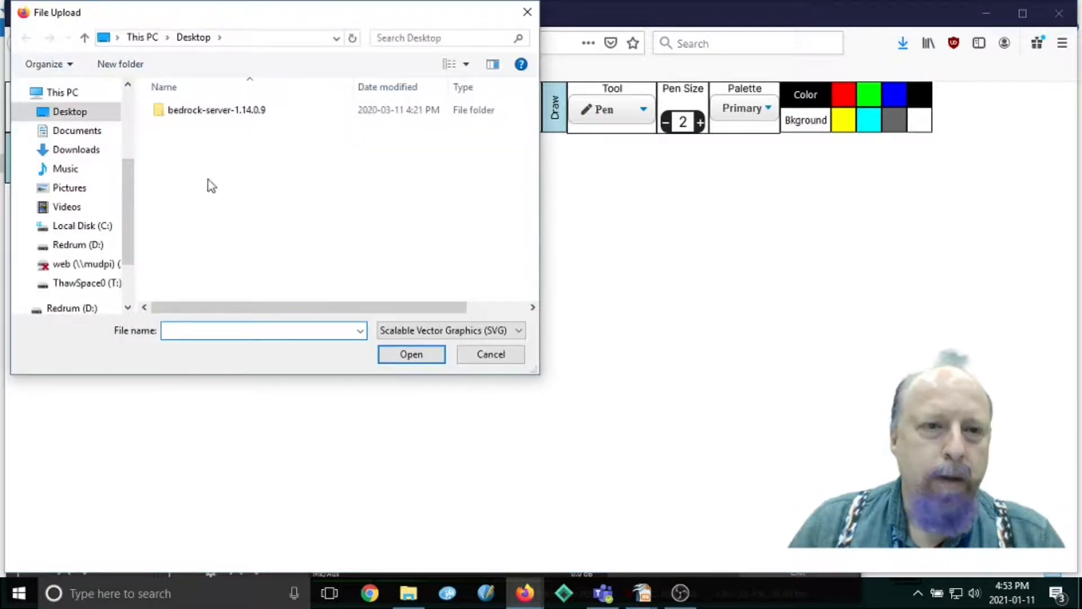
pyautogui.click(75, 150)
pyautogui.click(189, 113)
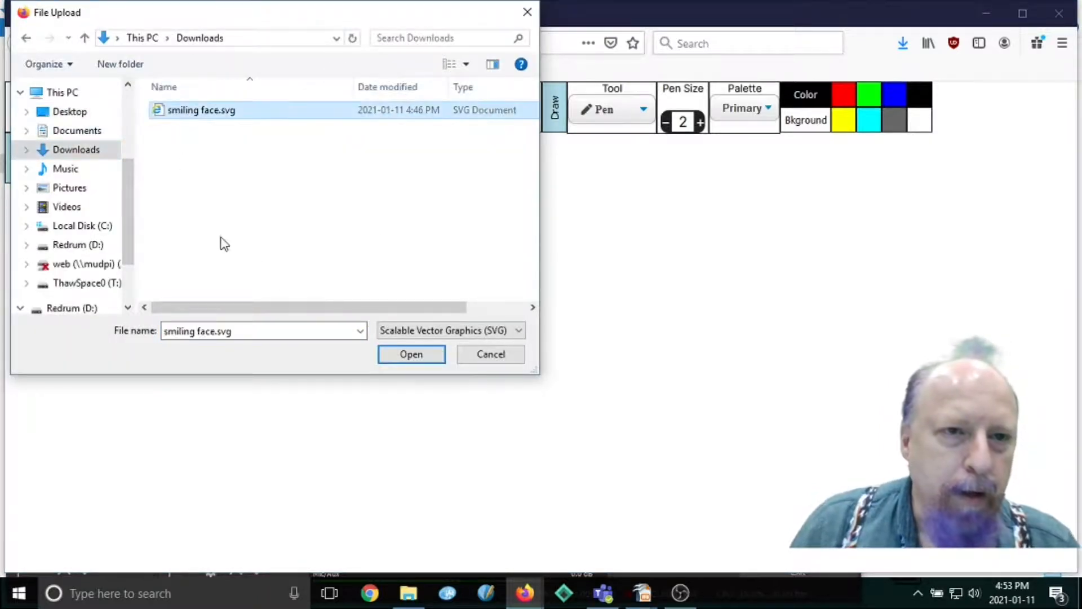
pyautogui.click(412, 355)
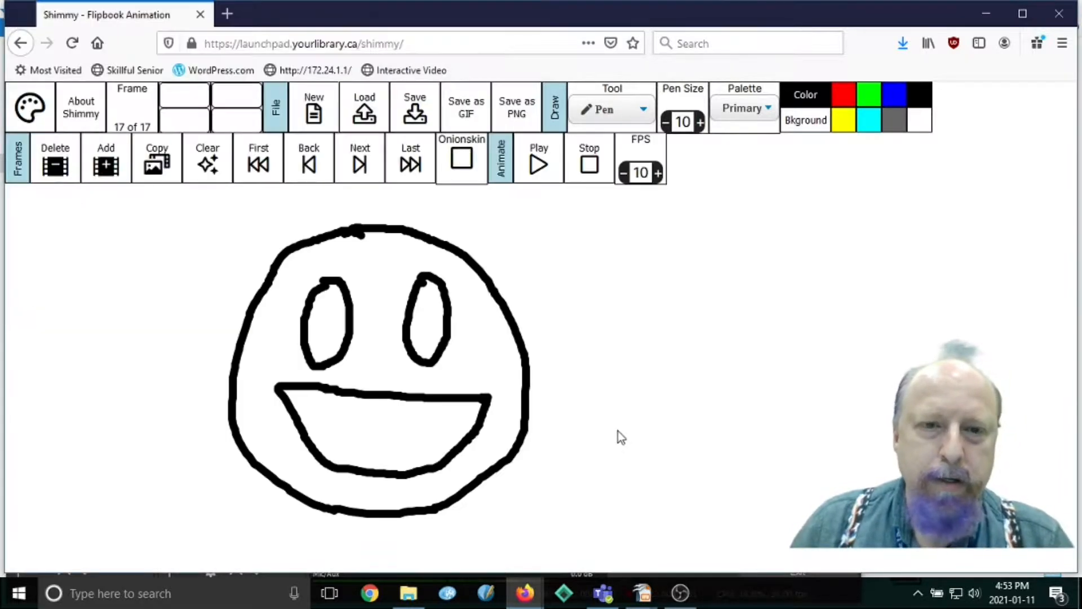
# - Play the loaded animation and collapse the Animate tool group
pyautogui.click(545, 164)
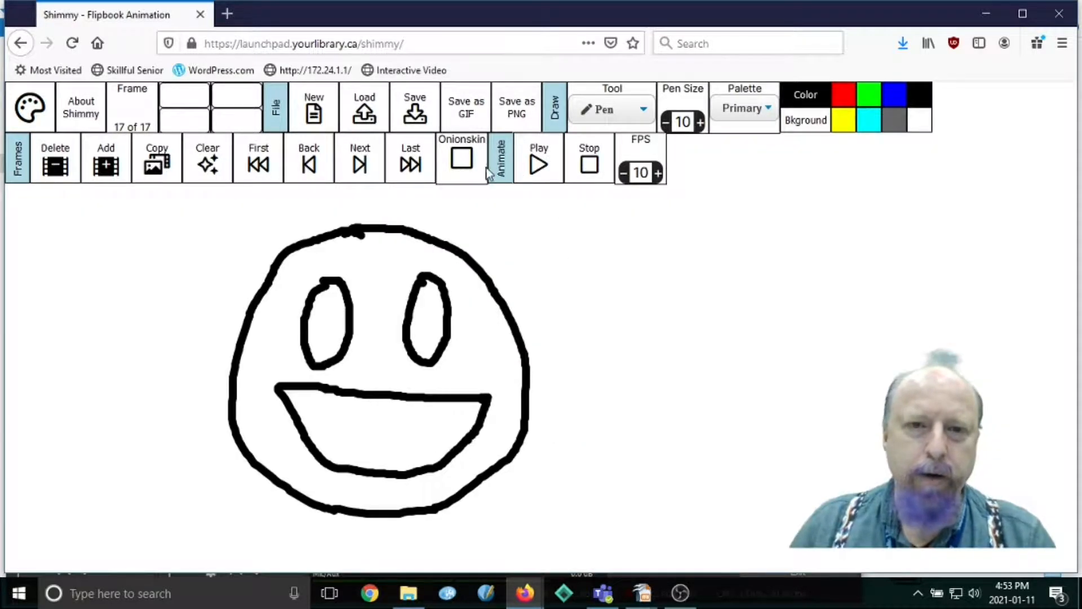
pyautogui.click(506, 167)
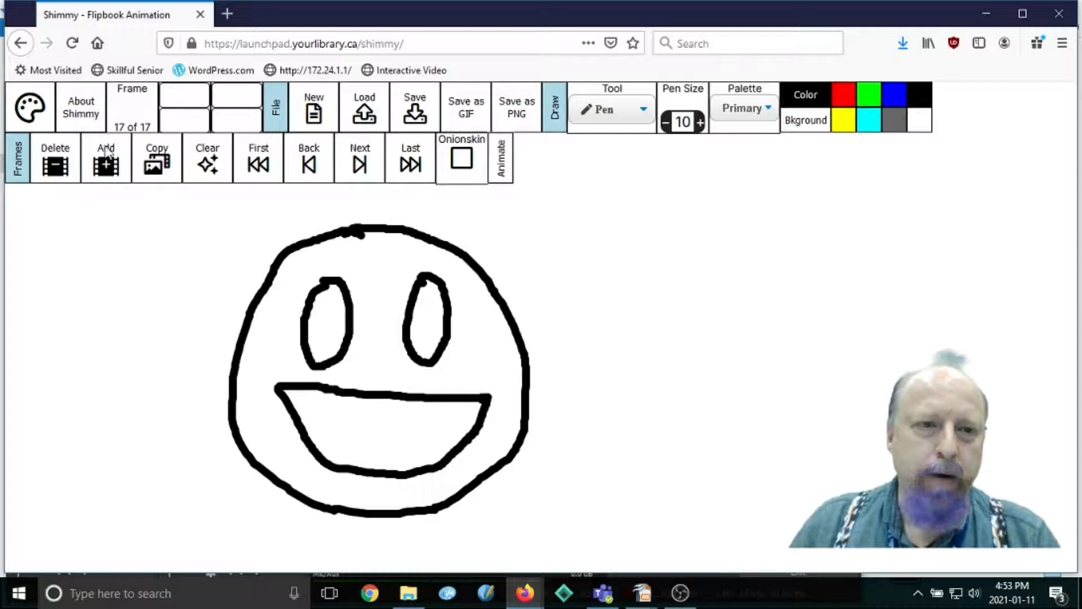
# - Step back through the loaded frames from frame 17 to frame 10, and jump to the first frame
pyautogui.click(308, 165)
pyautogui.click(308, 164)
pyautogui.click(308, 165)
pyautogui.click(308, 165)
pyautogui.click(307, 164)
pyautogui.click(308, 165)
pyautogui.click(308, 164)
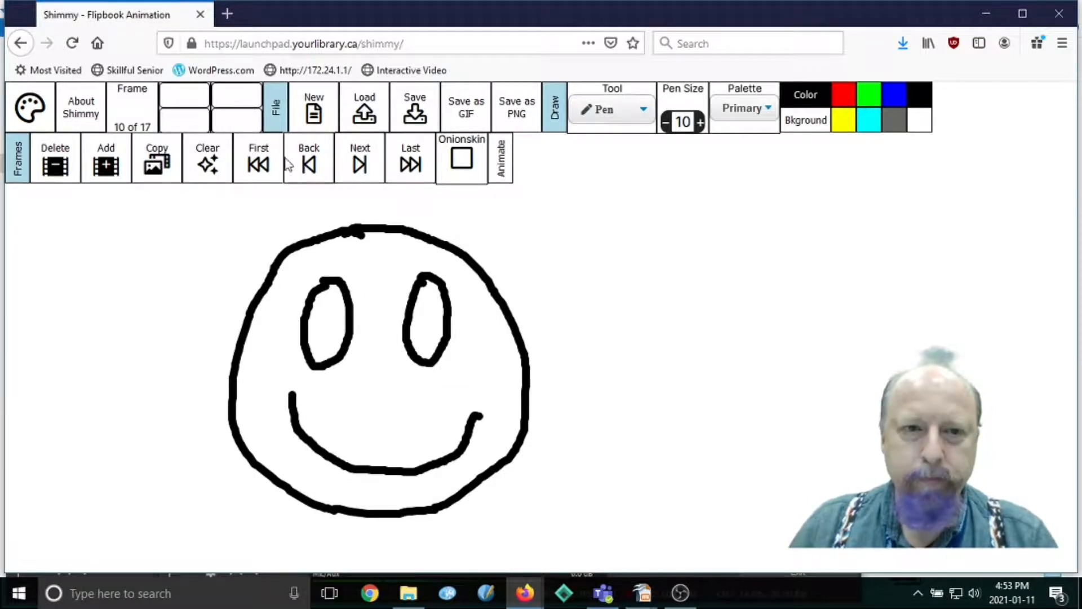
pyautogui.click(266, 171)
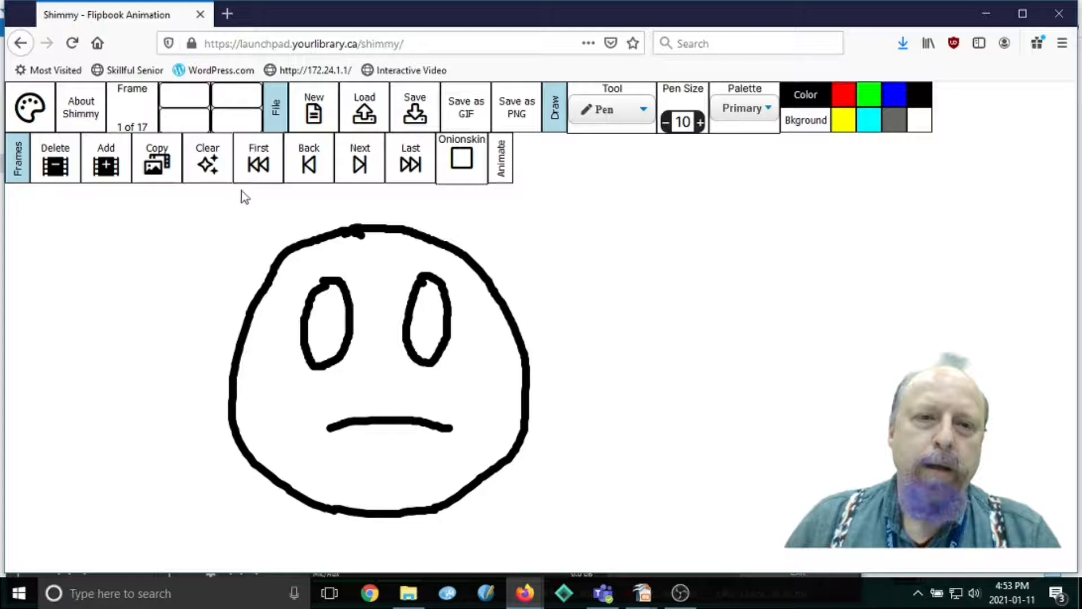
# - Look over the available drawing tools, keeping Pen selected, and start a new blank animation
pyautogui.click(276, 110)
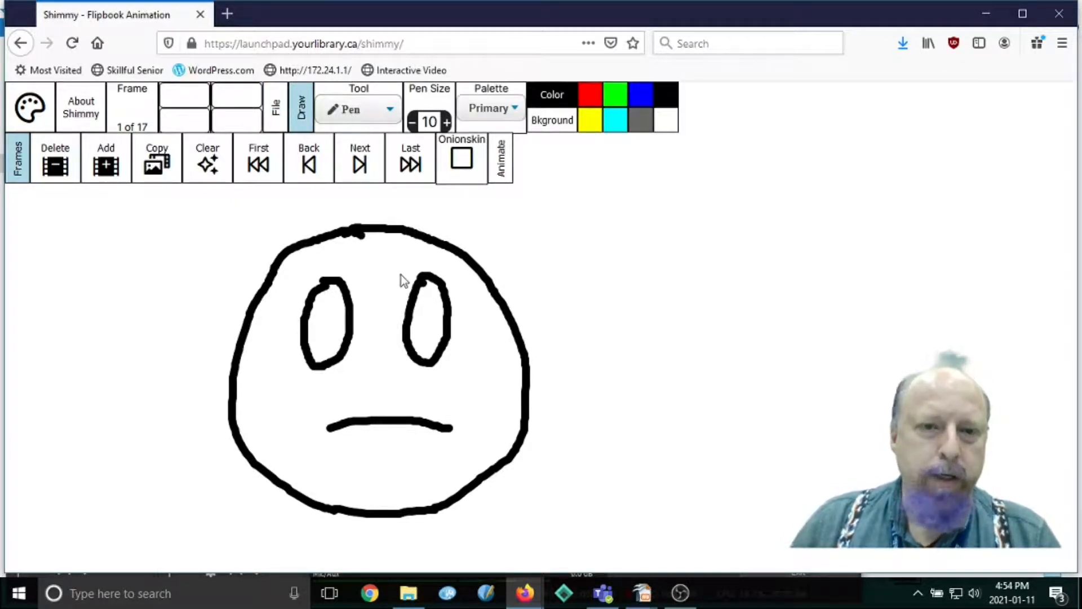
pyautogui.click(373, 115)
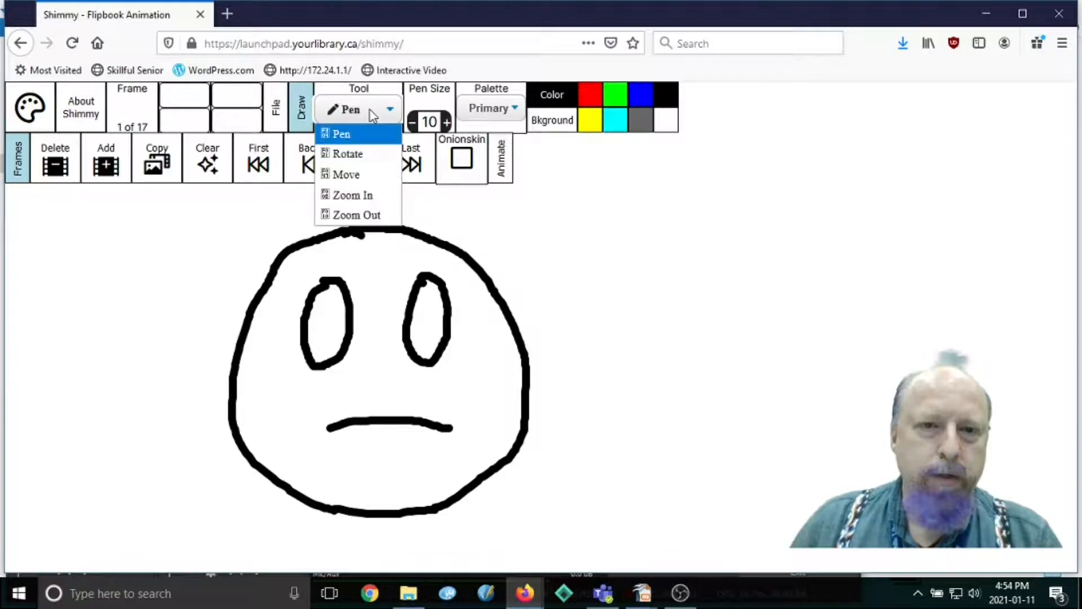
pyautogui.click(374, 115)
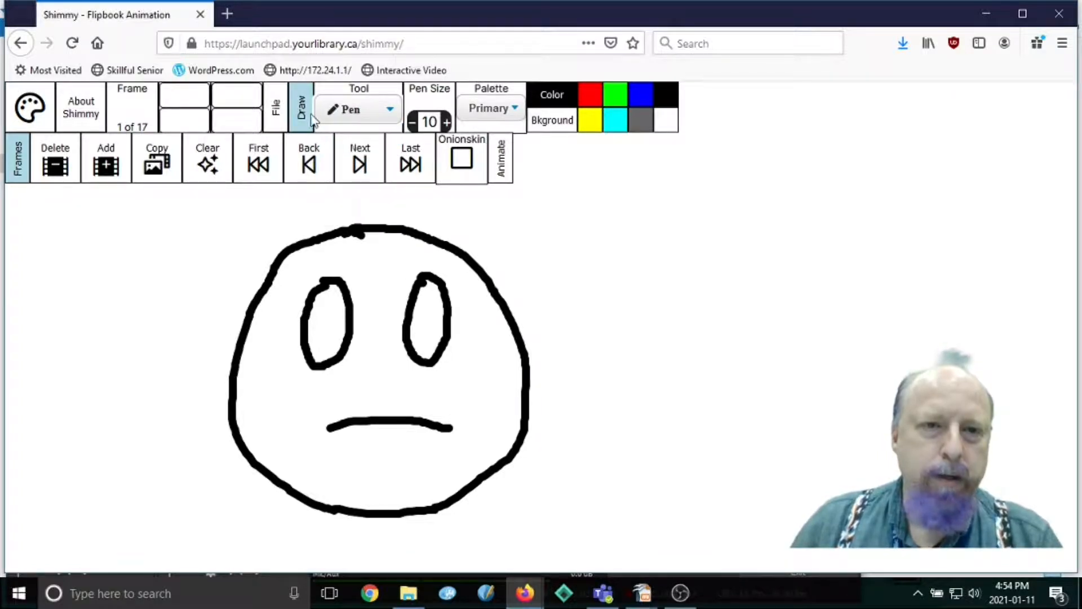
pyautogui.click(276, 113)
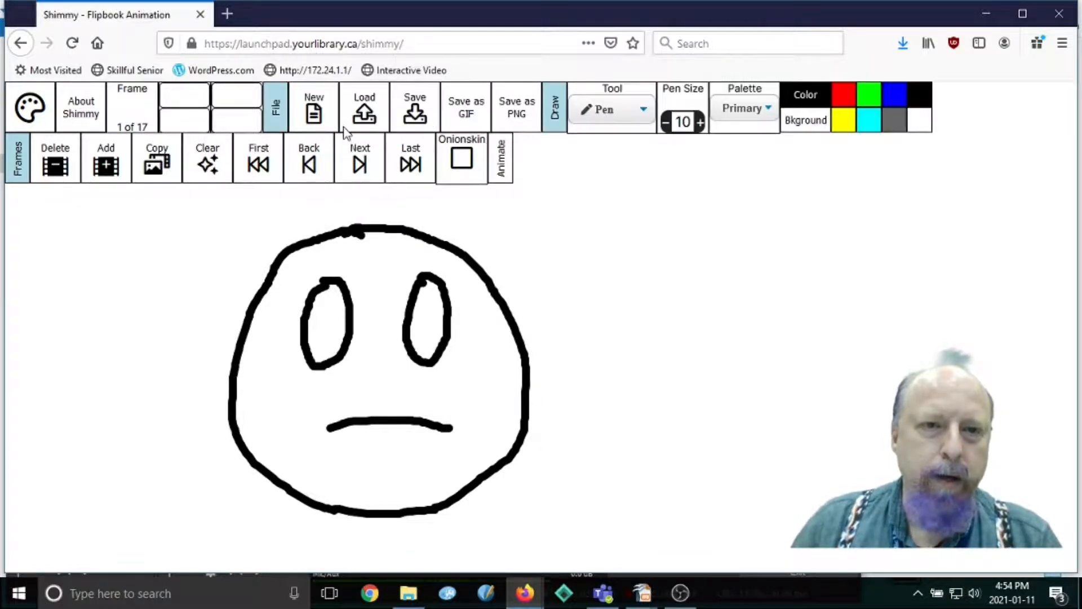
pyautogui.click(315, 117)
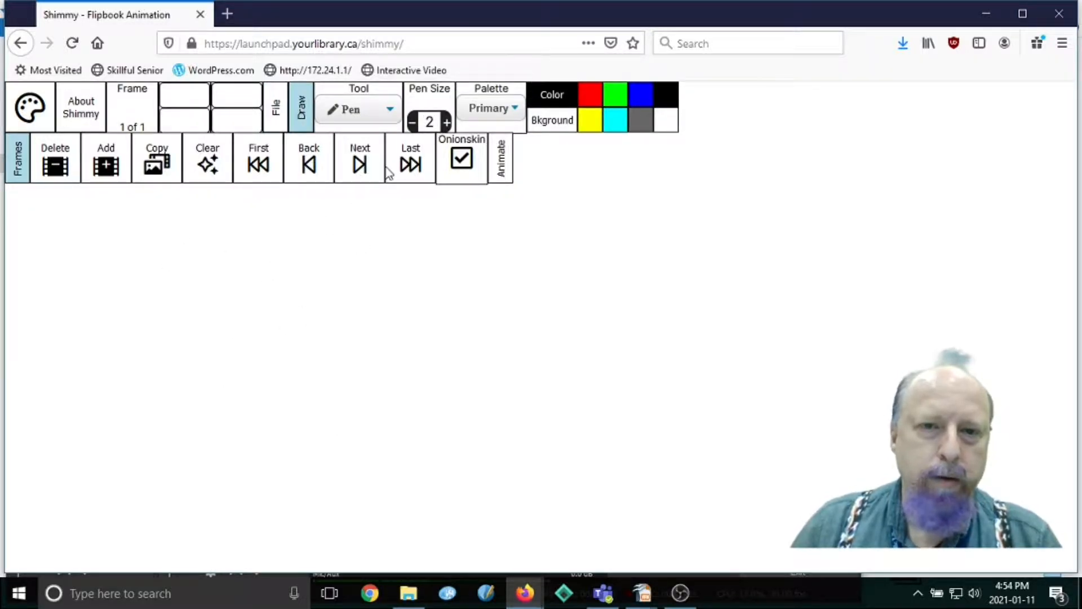
# - Set the pen size to 10 and draw a freehand square left of the canvas centre
pyautogui.click(446, 122)
pyautogui.click(446, 121)
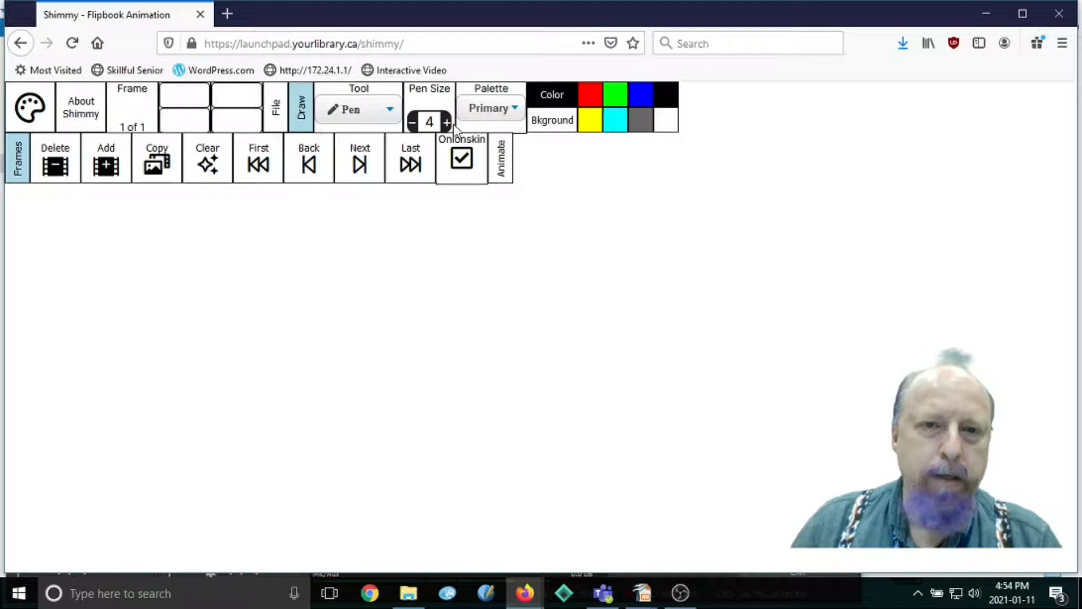
pyautogui.click(447, 123)
pyautogui.click(447, 122)
pyautogui.click(447, 123)
pyautogui.moveTo(269, 294)
pyautogui.mouseDown()
pyautogui.moveTo(261, 428)
pyautogui.moveTo(437, 442)
pyautogui.moveTo(434, 282)
pyautogui.moveTo(268, 280)
pyautogui.moveTo(271, 305)
pyautogui.mouseUp()
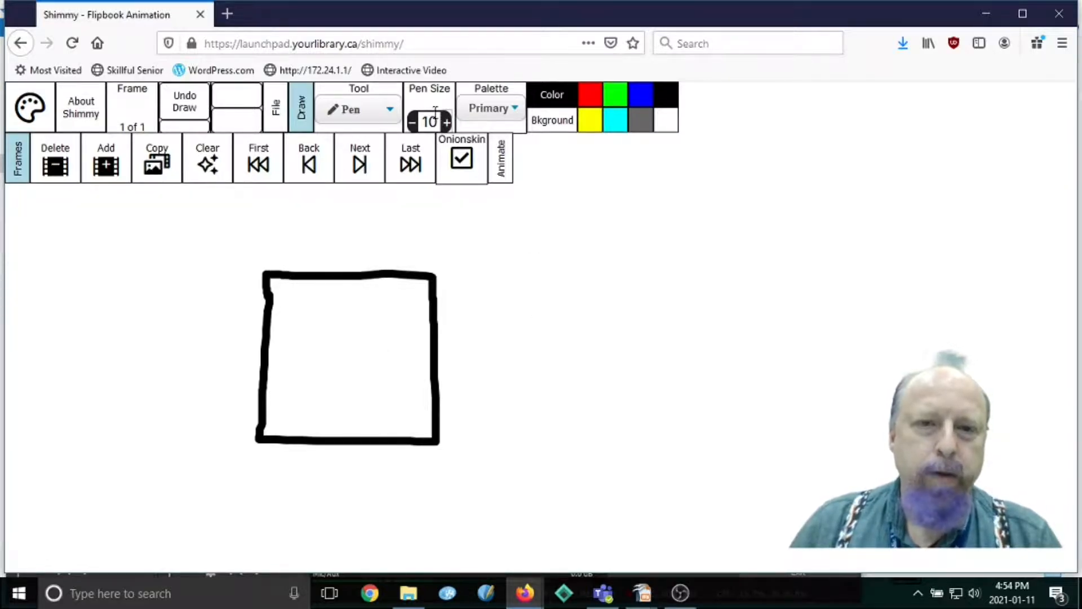
# - Rotate the drawn square with the Rotate tool, first from its centre and again from its upper-right corner
pyautogui.click(359, 116)
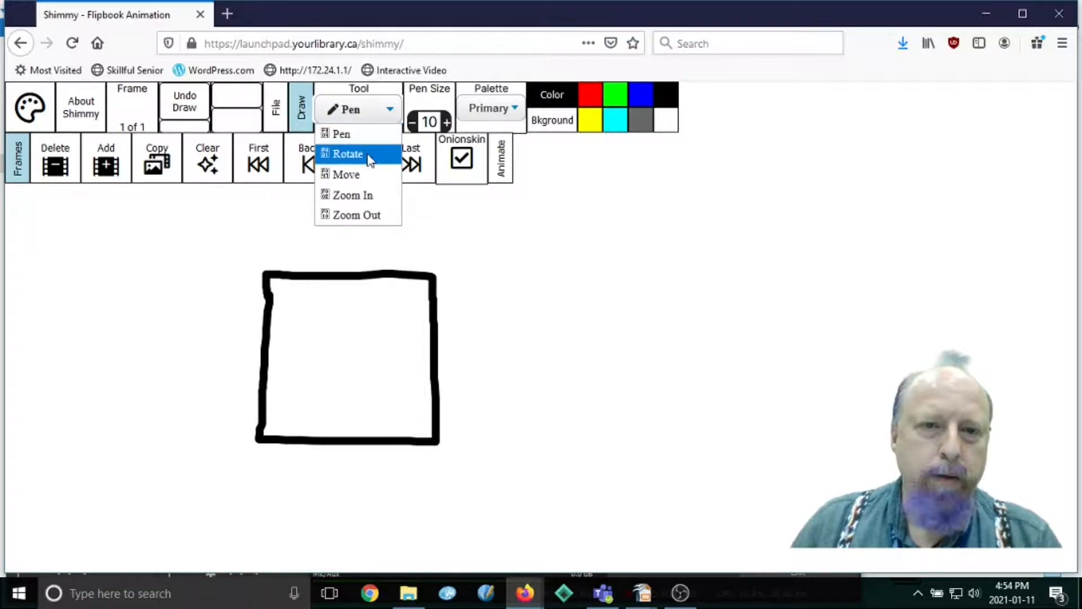
pyautogui.click(370, 156)
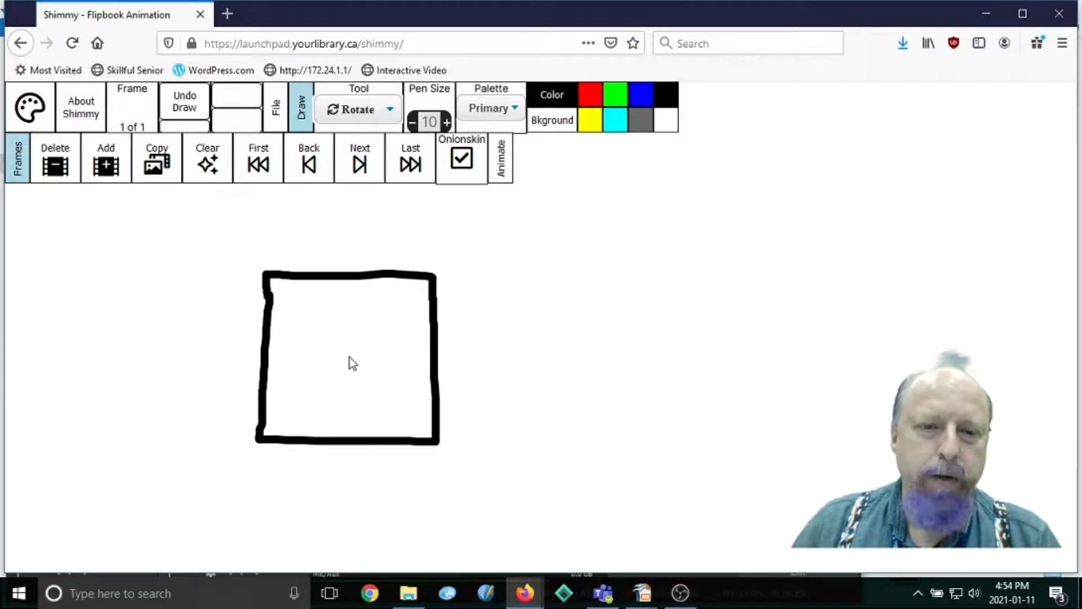
pyautogui.moveTo(351, 362)
pyautogui.mouseDown()
pyautogui.moveTo(401, 357)
pyautogui.moveTo(411, 399)
pyautogui.moveTo(396, 428)
pyautogui.moveTo(361, 454)
pyautogui.moveTo(310, 459)
pyautogui.moveTo(366, 453)
pyautogui.mouseUp()
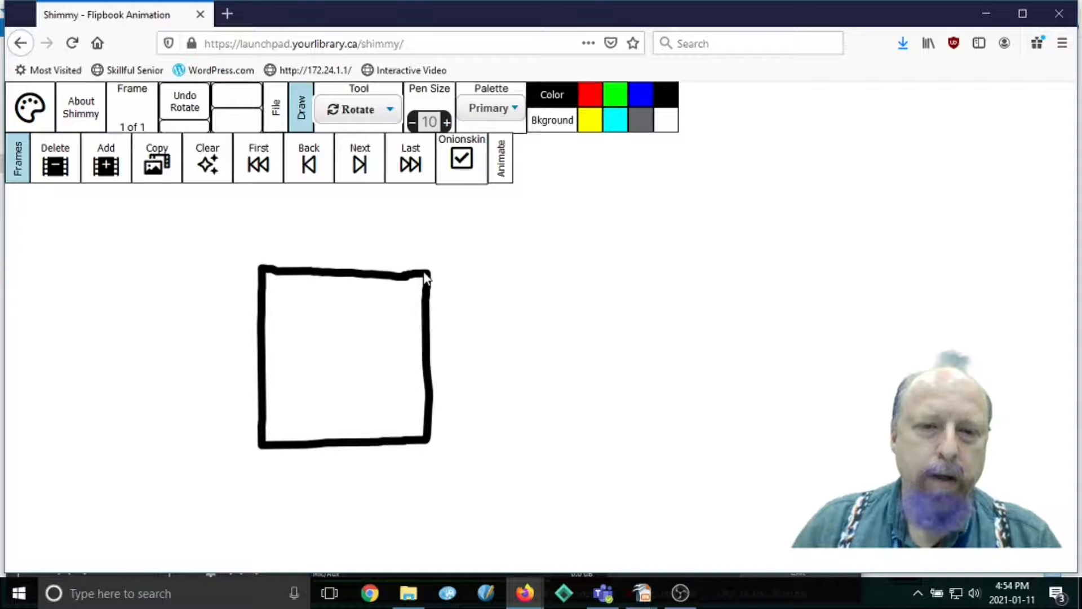
pyautogui.moveTo(426, 277); pyautogui.dragTo(657, 442)
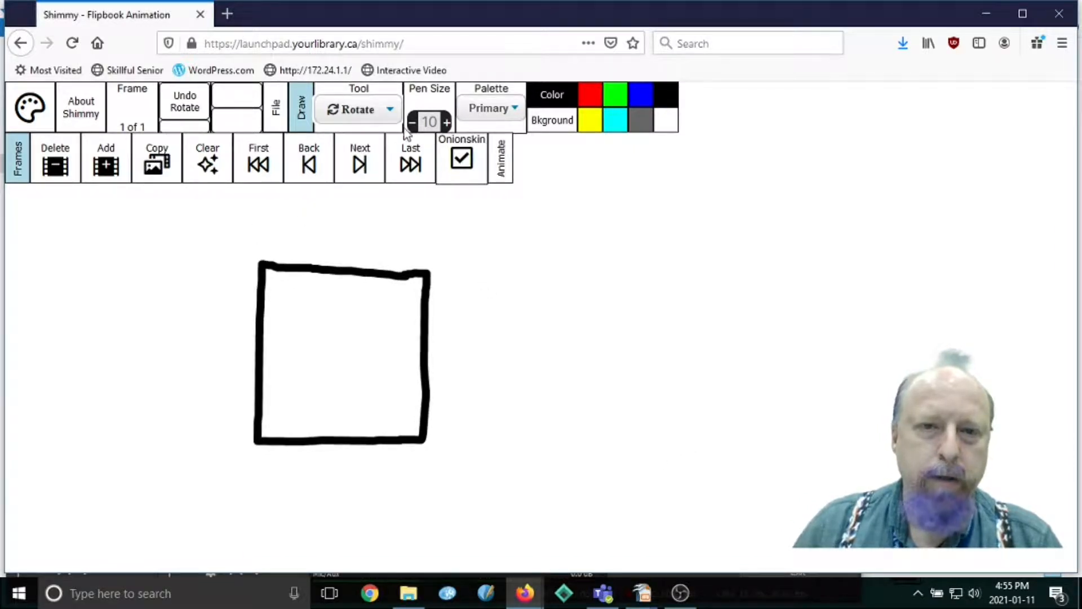
# - Switch to the Pen tool and draw a second freehand square of similar size to the right of the first
pyautogui.click(376, 118)
pyautogui.click(365, 135)
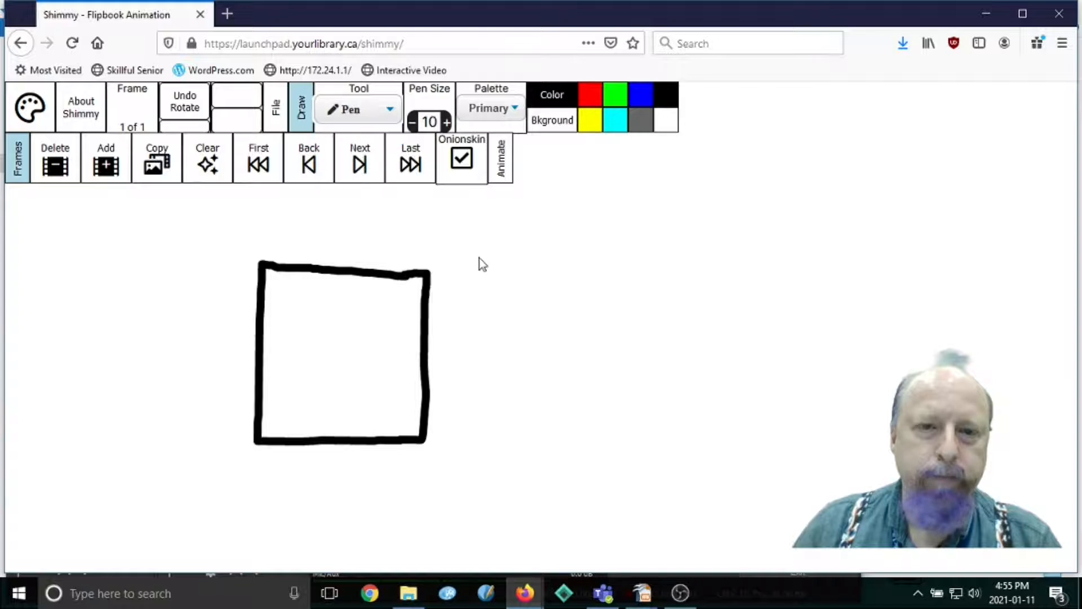
pyautogui.moveTo(469, 270)
pyautogui.mouseDown()
pyautogui.moveTo(462, 441)
pyautogui.moveTo(645, 440)
pyautogui.moveTo(635, 256)
pyautogui.moveTo(476, 271)
pyautogui.moveTo(467, 259)
pyautogui.moveTo(468, 279)
pyautogui.mouseUp()
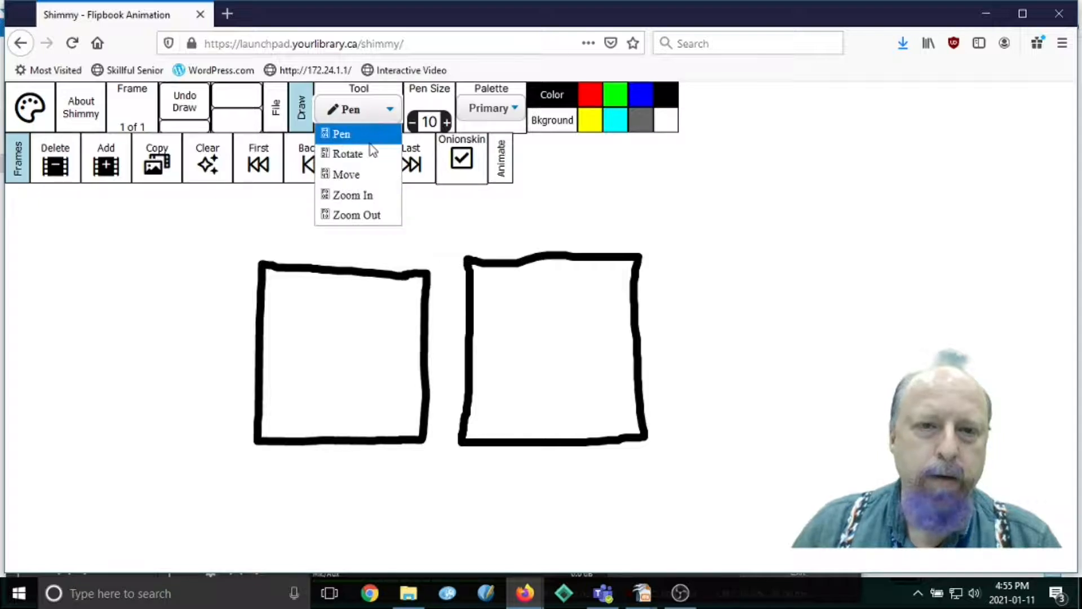
# - Rotate both squares slightly counterclockwise with the Rotate tool and shift them down and to the left with the Move tool
pyautogui.click(372, 153)
pyautogui.moveTo(342, 352)
pyautogui.mouseDown()
pyautogui.moveTo(341, 312)
pyautogui.moveTo(379, 379)
pyautogui.moveTo(358, 427)
pyautogui.moveTo(269, 425)
pyautogui.moveTo(251, 346)
pyautogui.moveTo(319, 261)
pyautogui.moveTo(340, 255)
pyautogui.moveTo(309, 249)
pyautogui.mouseUp()
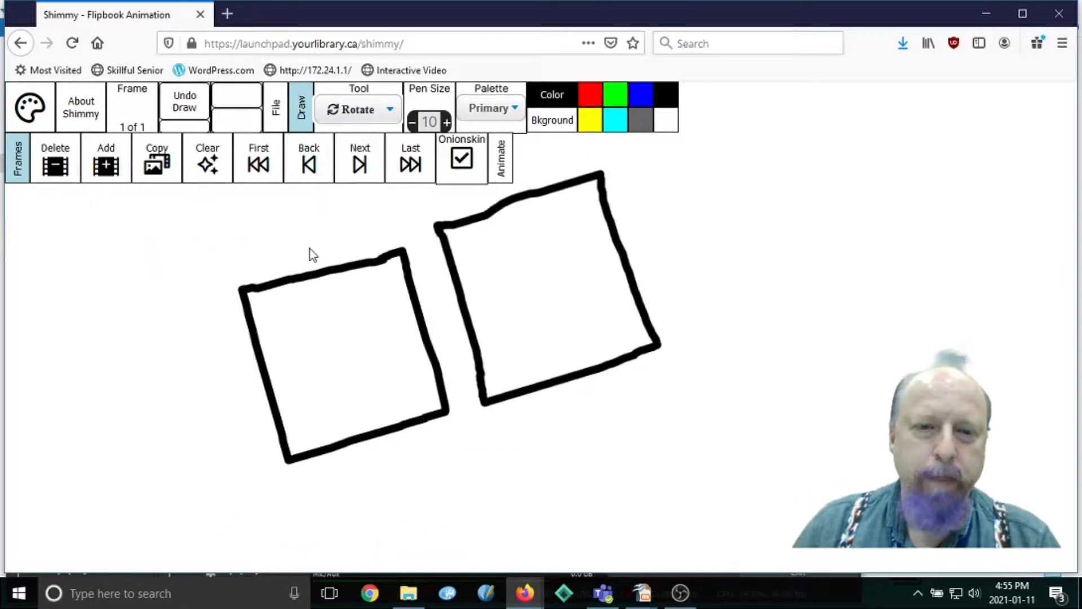
pyautogui.click(389, 115)
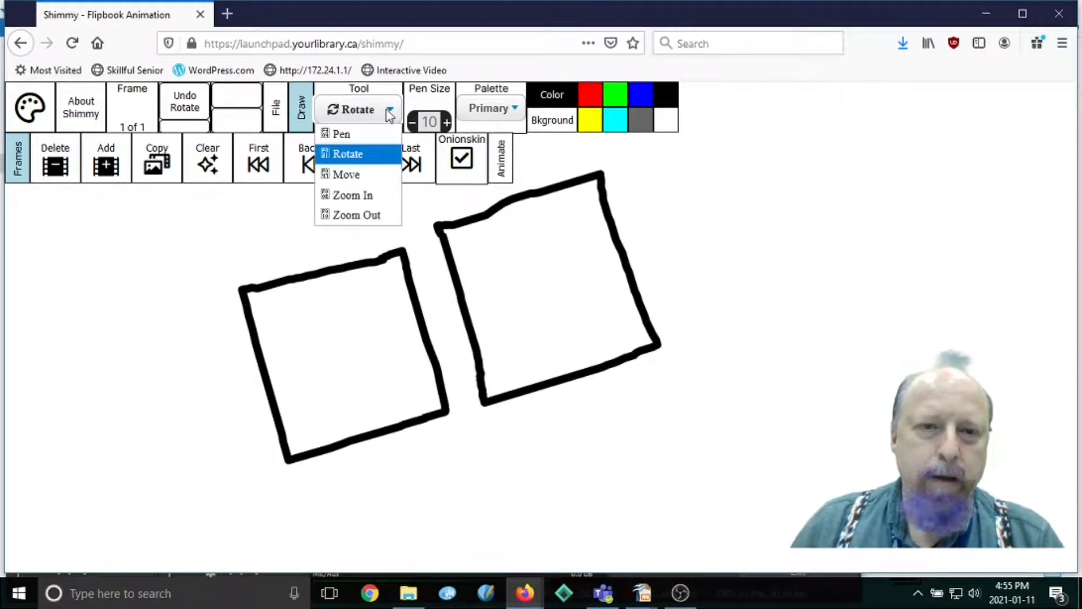
pyautogui.click(388, 172)
pyautogui.moveTo(418, 282); pyautogui.dragTo(374, 330)
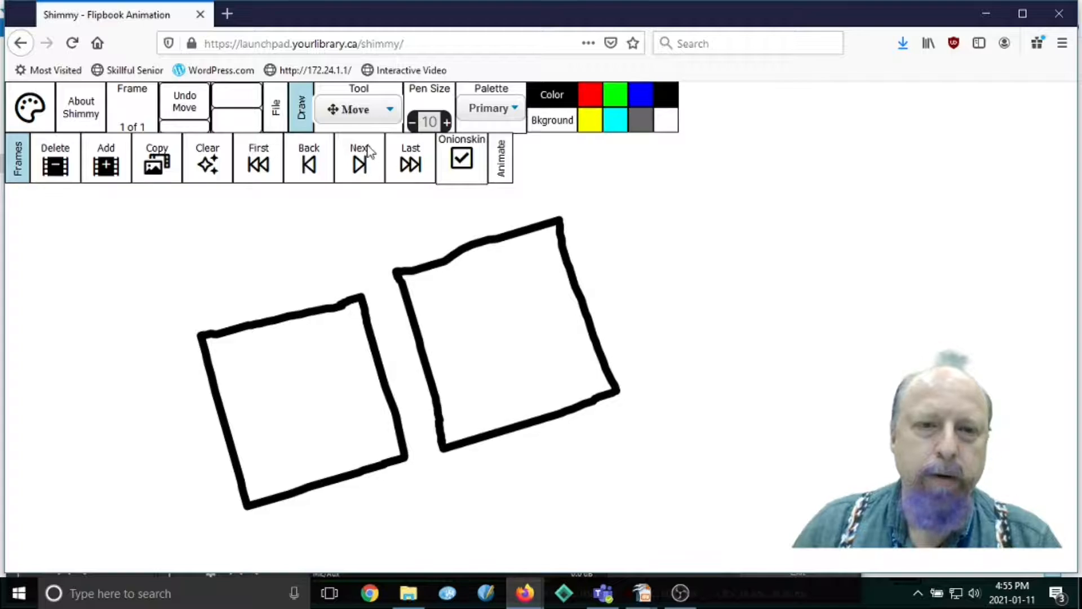
# - Enlarge the drawing with the Zoom In tool, centred on the gap between the two squares
pyautogui.click(368, 114)
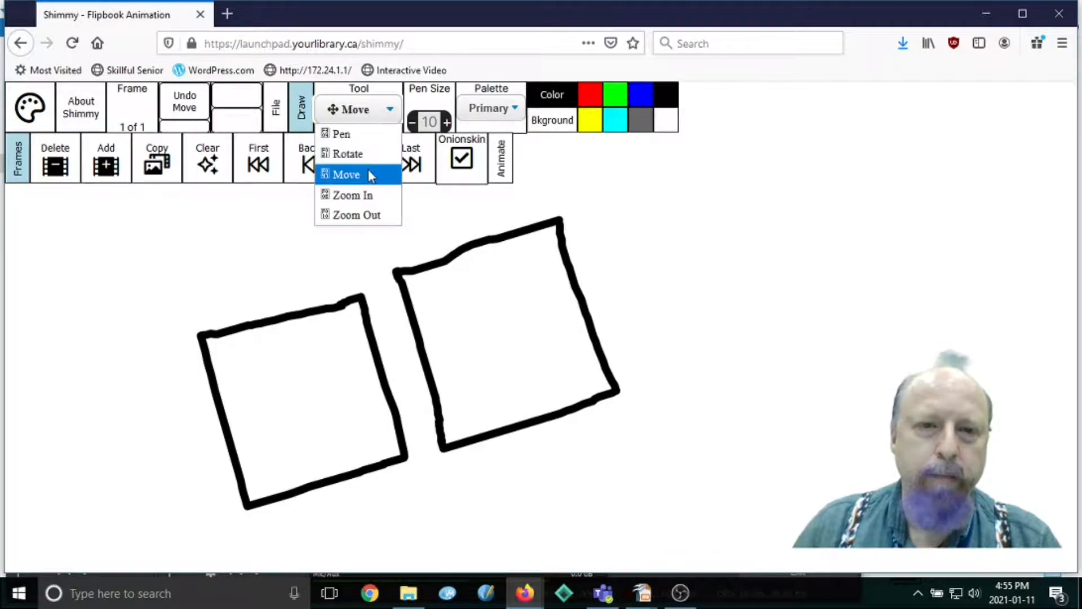
pyautogui.click(370, 196)
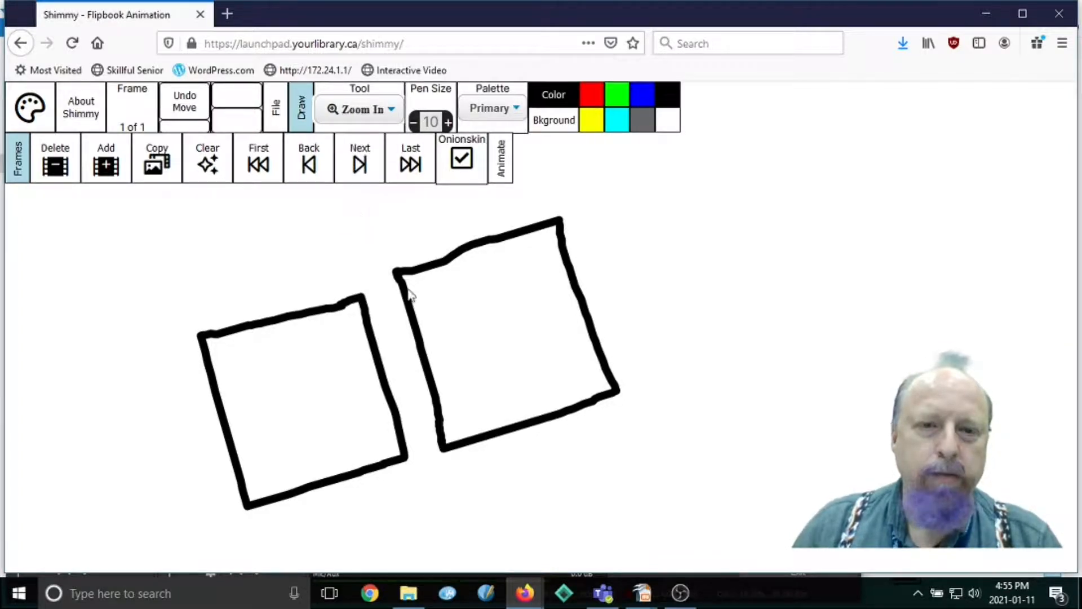
pyautogui.click(394, 356)
pyautogui.click(394, 357)
pyautogui.click(394, 357)
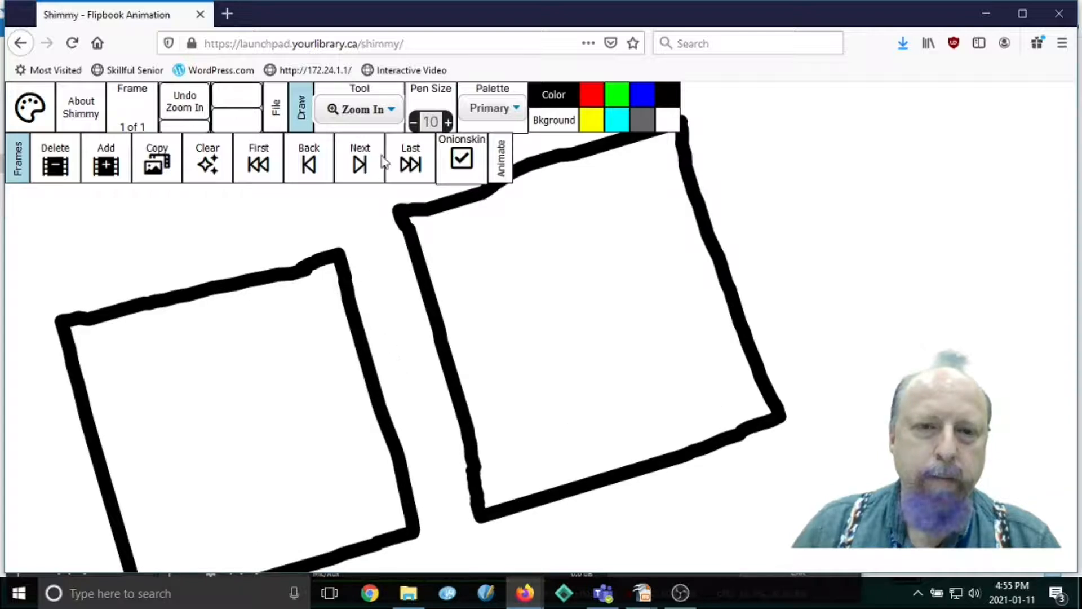
# - Shrink both squares with the Zoom Out tool, centred on the gap between them
pyautogui.click(380, 110)
pyautogui.click(357, 215)
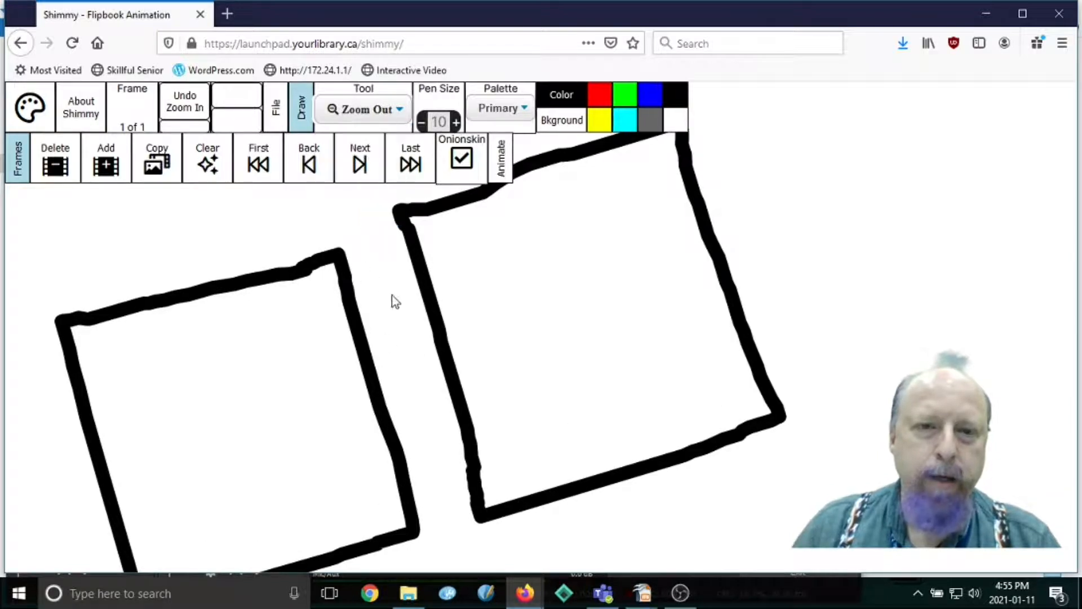
pyautogui.click(410, 386)
pyautogui.click(409, 384)
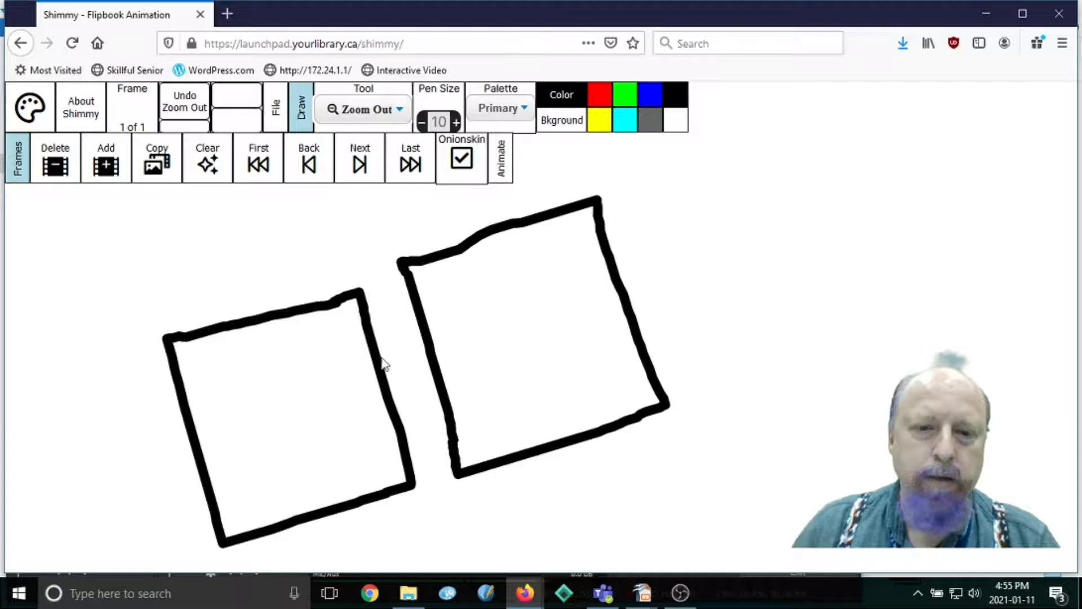
pyautogui.click(414, 393)
pyautogui.click(413, 389)
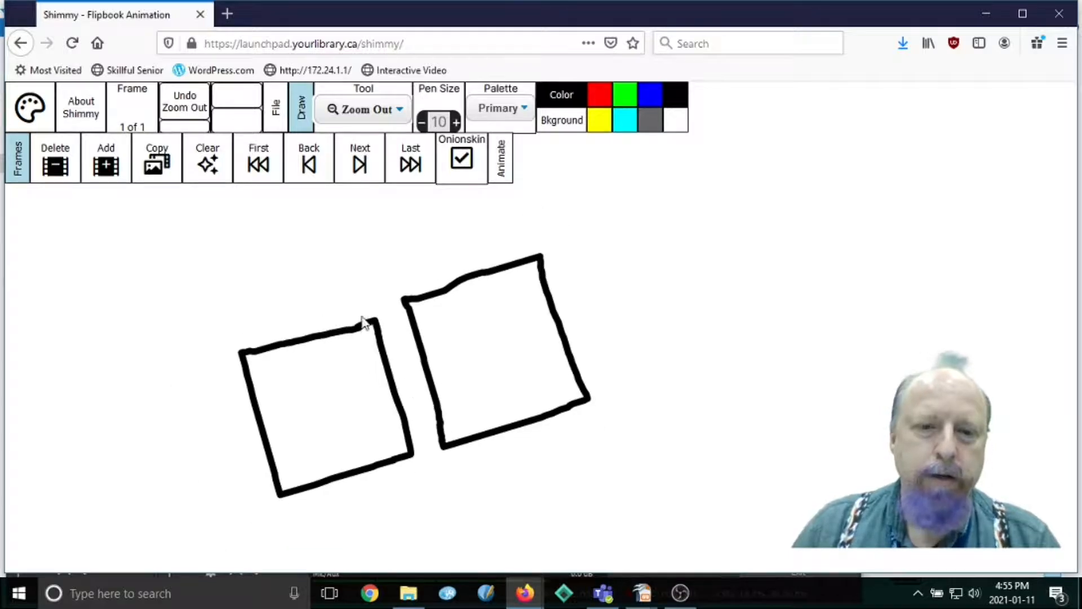
# - Enlarge the drawing with the Zoom In tool, centred inside the left square
pyautogui.click(364, 115)
pyautogui.click(355, 196)
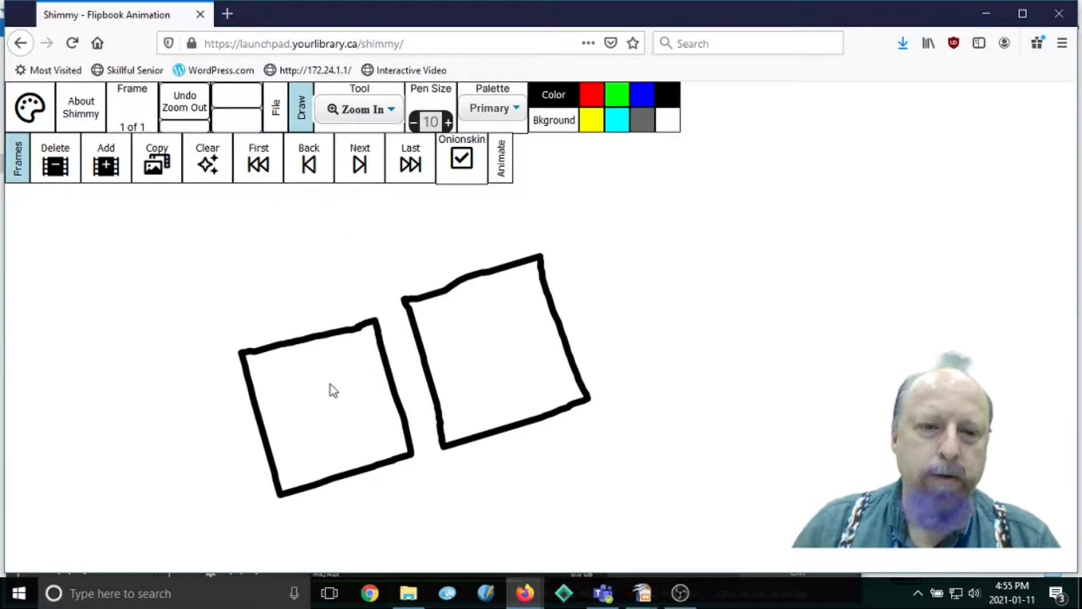
pyautogui.click(329, 405)
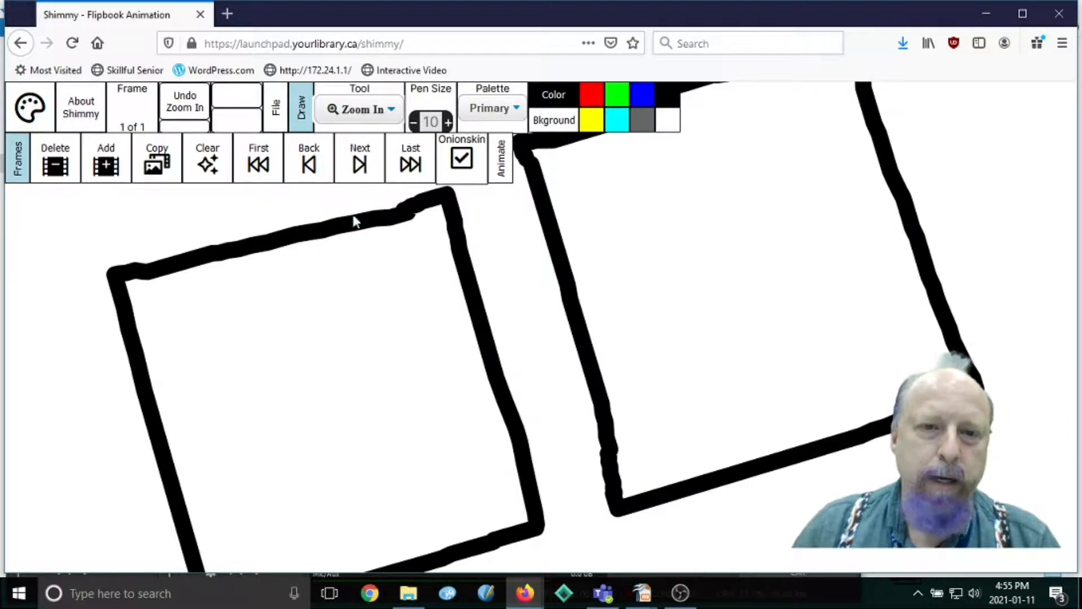
# - Shrink the drawing with the Zoom Out tool, centred inside the right square
pyautogui.click(743, 272)
pyautogui.click(743, 271)
pyautogui.click(743, 272)
pyautogui.click(743, 271)
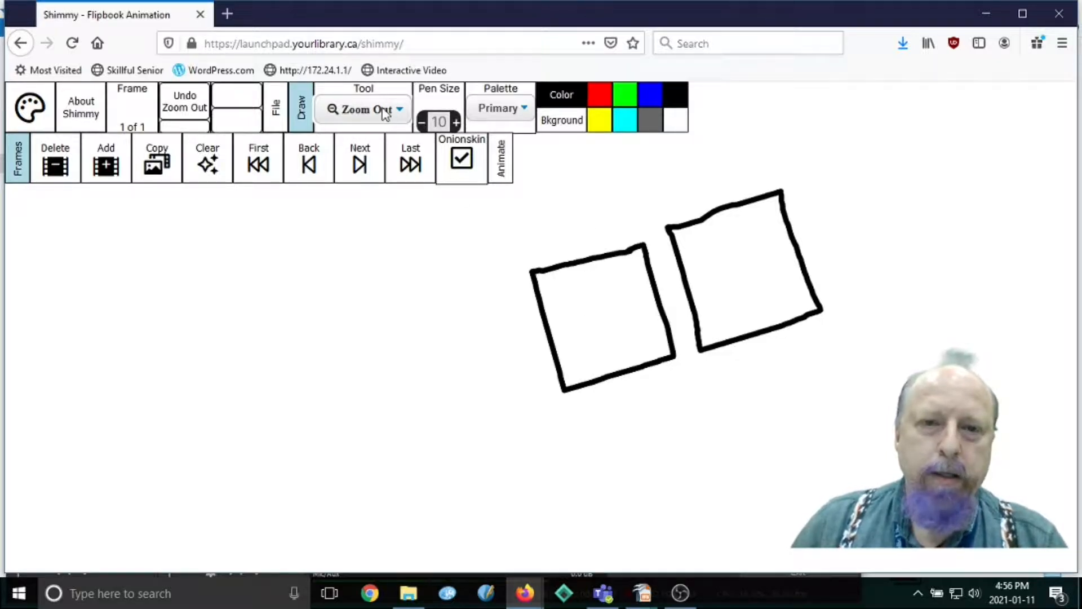
# - Start a new blank animation and select the Pen tool
pyautogui.click(276, 117)
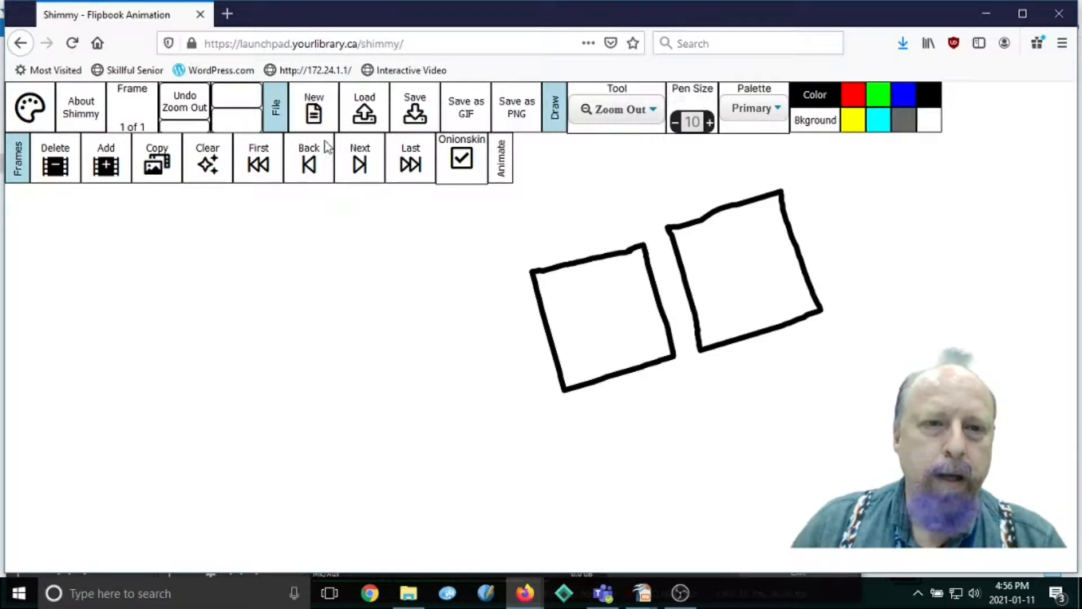
pyautogui.click(312, 113)
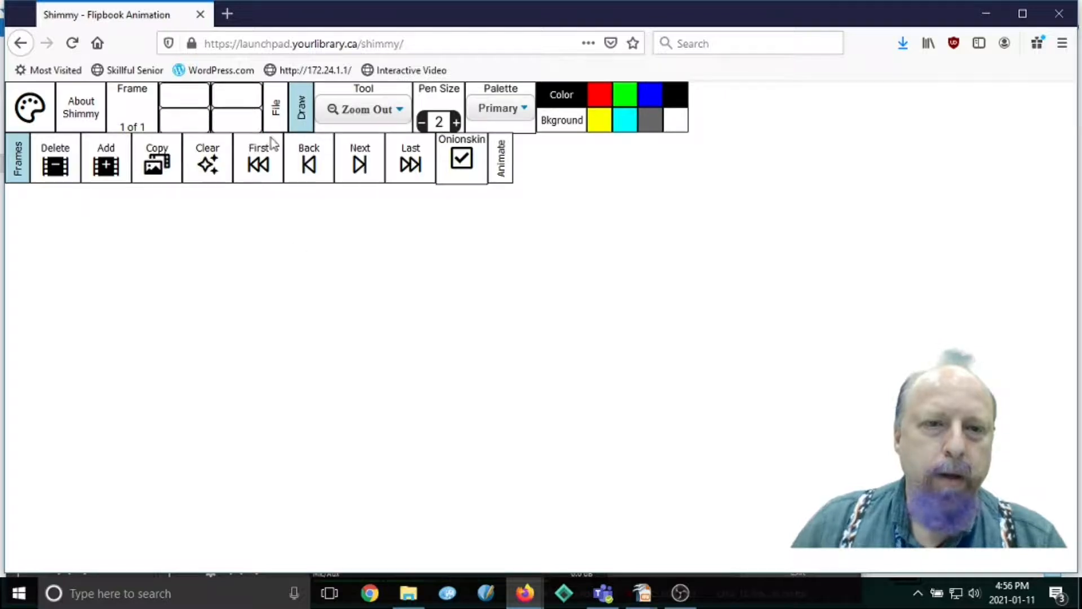
pyautogui.click(360, 112)
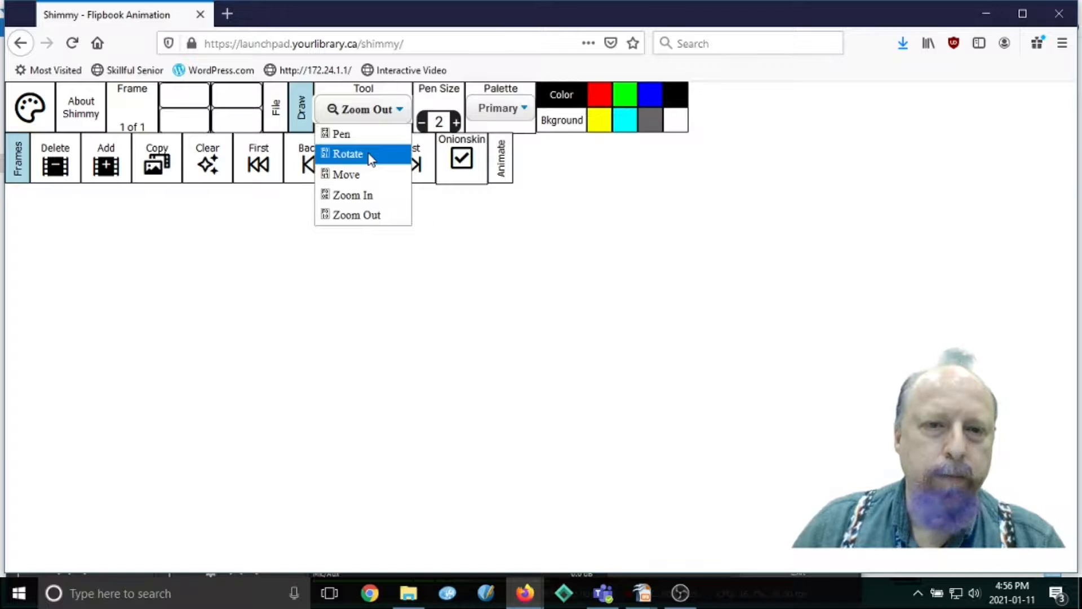
pyautogui.click(348, 154)
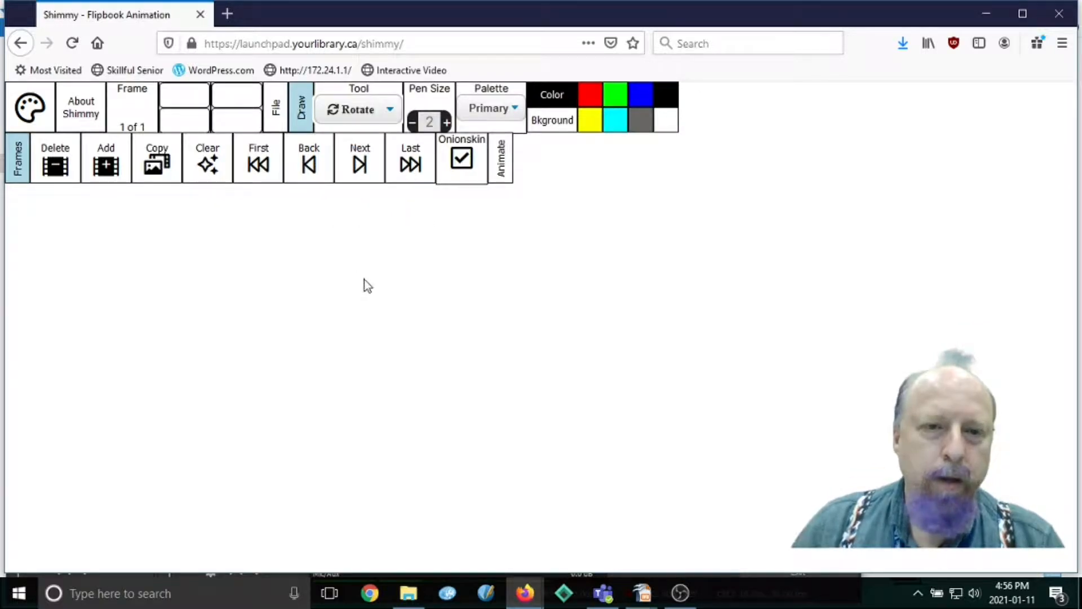
pyautogui.click(359, 110)
pyautogui.click(349, 134)
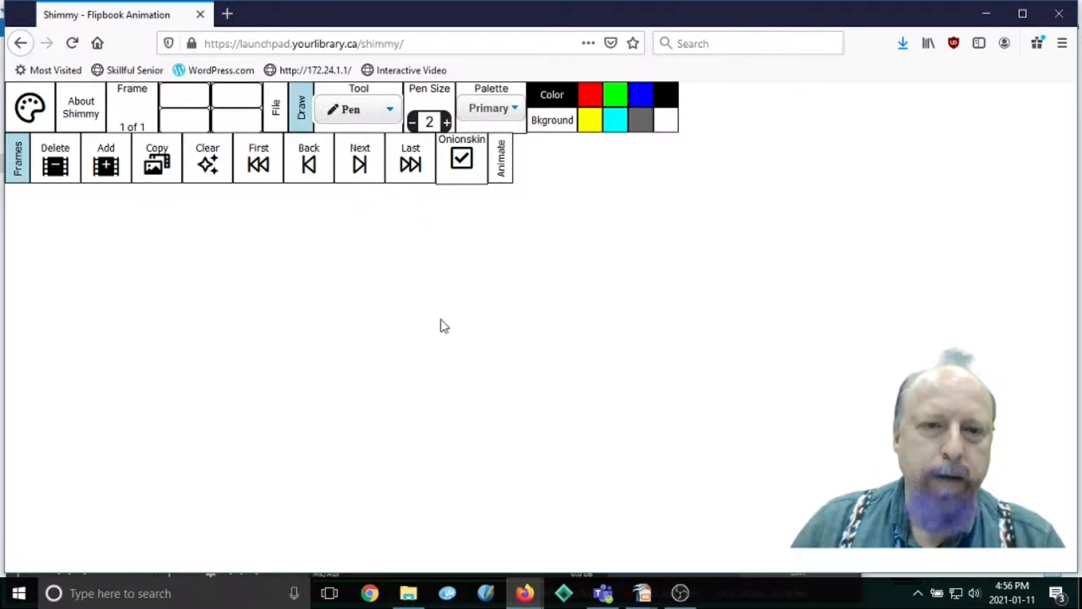
# - Replace a thin trial star with a freehand five-pointed star drawn at pen size 10, left of the canvas centre
pyautogui.moveTo(413, 250)
pyautogui.mouseDown()
pyautogui.moveTo(315, 461)
pyautogui.moveTo(471, 339)
pyautogui.moveTo(524, 314)
pyautogui.moveTo(332, 288)
pyautogui.moveTo(441, 452)
pyautogui.moveTo(485, 483)
pyautogui.moveTo(431, 228)
pyautogui.moveTo(408, 252)
pyautogui.mouseUp()
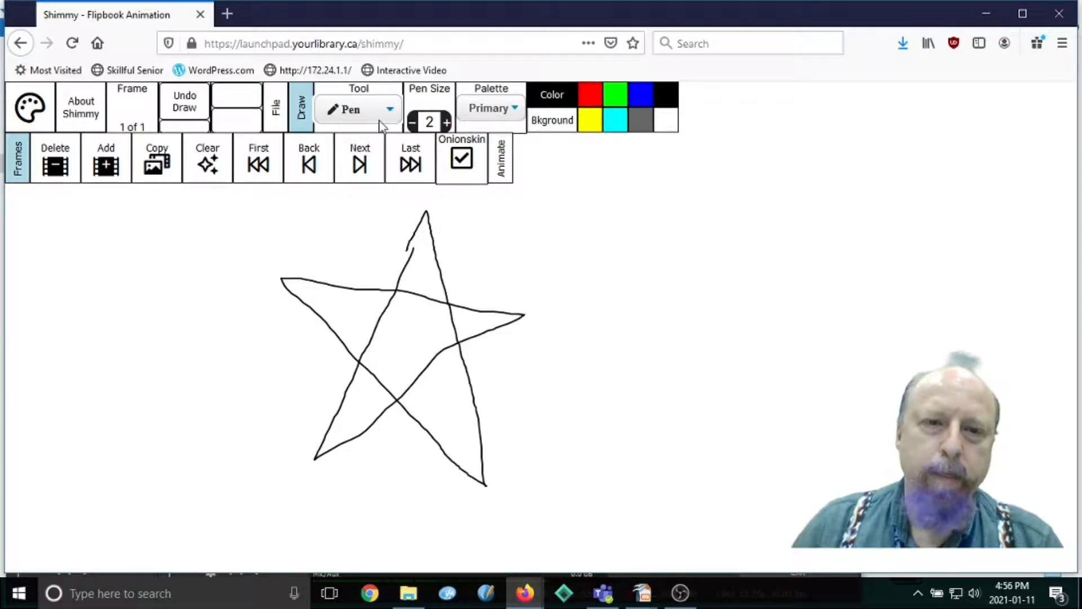
pyautogui.click(186, 107)
pyautogui.click(445, 123)
pyautogui.click(445, 124)
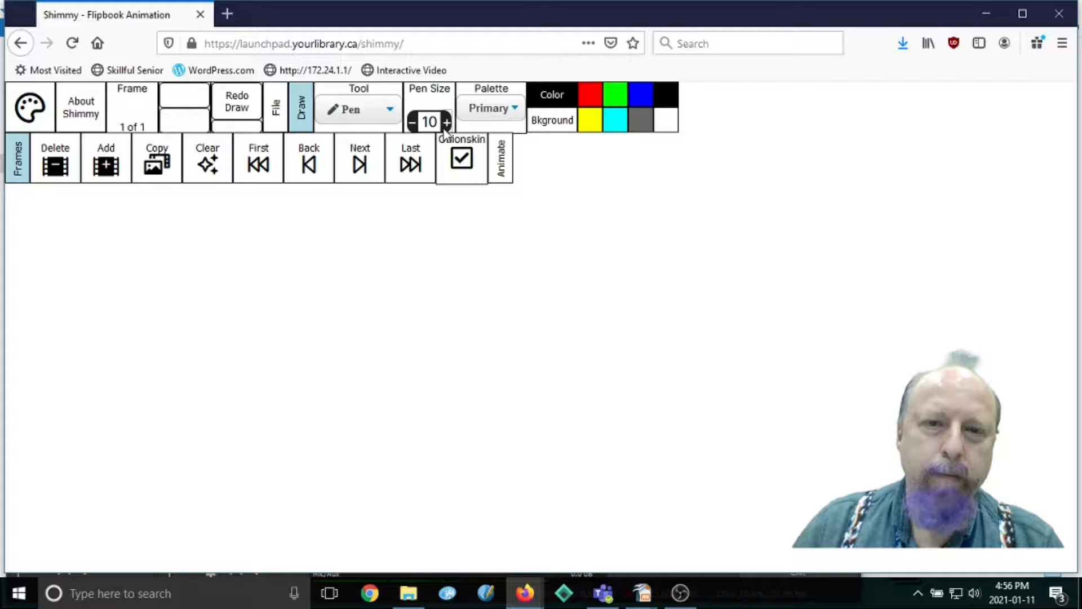
pyautogui.moveTo(383, 295)
pyautogui.mouseDown()
pyautogui.moveTo(276, 466)
pyautogui.moveTo(459, 379)
pyautogui.moveTo(244, 352)
pyautogui.moveTo(372, 444)
pyautogui.mouseUp()
pyautogui.moveTo(419, 500); pyautogui.dragTo(373, 295)
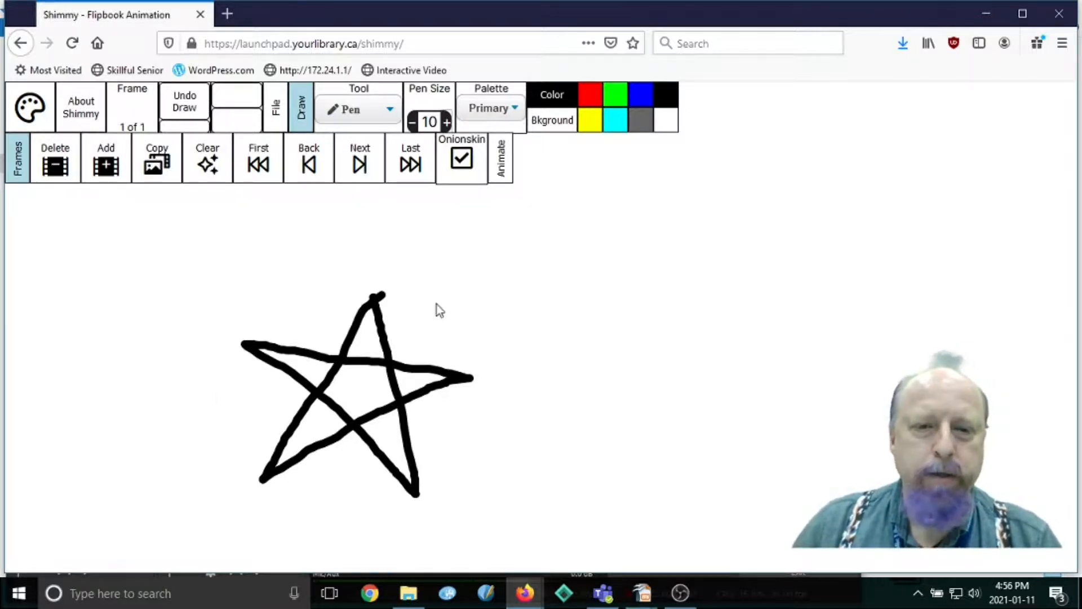
# - Select the Rotate tool and copy the star frame until the animation has 17 frames
pyautogui.click(390, 111)
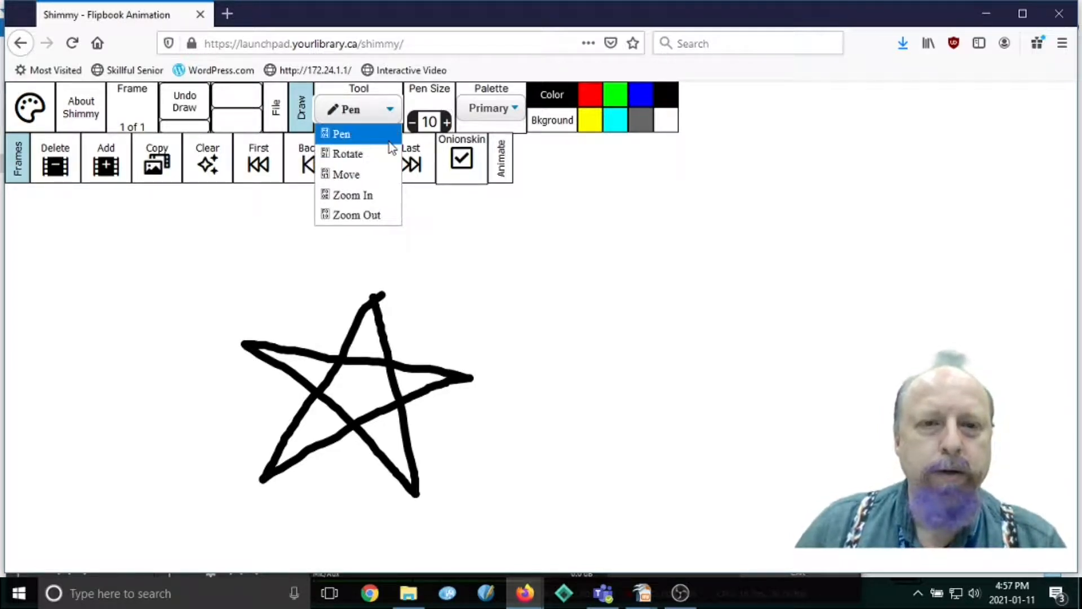
pyautogui.click(391, 153)
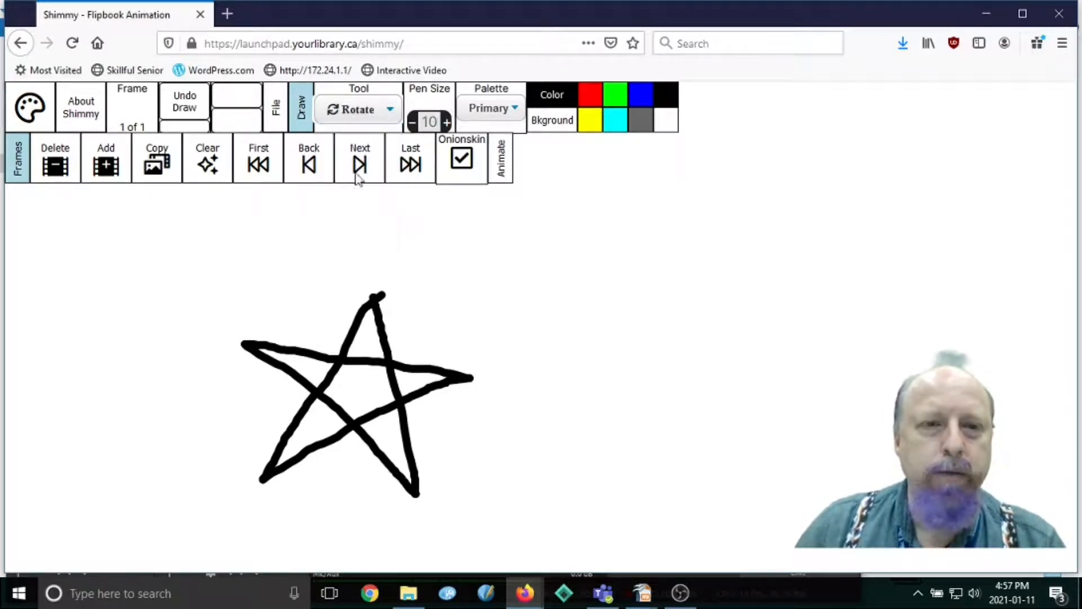
pyautogui.click(159, 158)
pyautogui.click(159, 158)
pyautogui.click(160, 158)
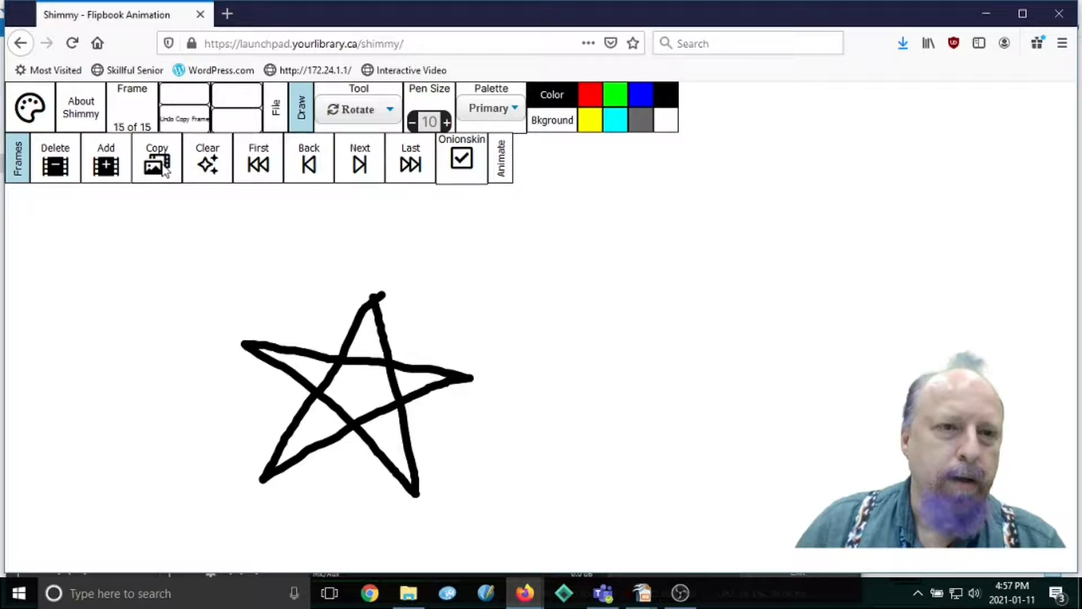
pyautogui.click(159, 163)
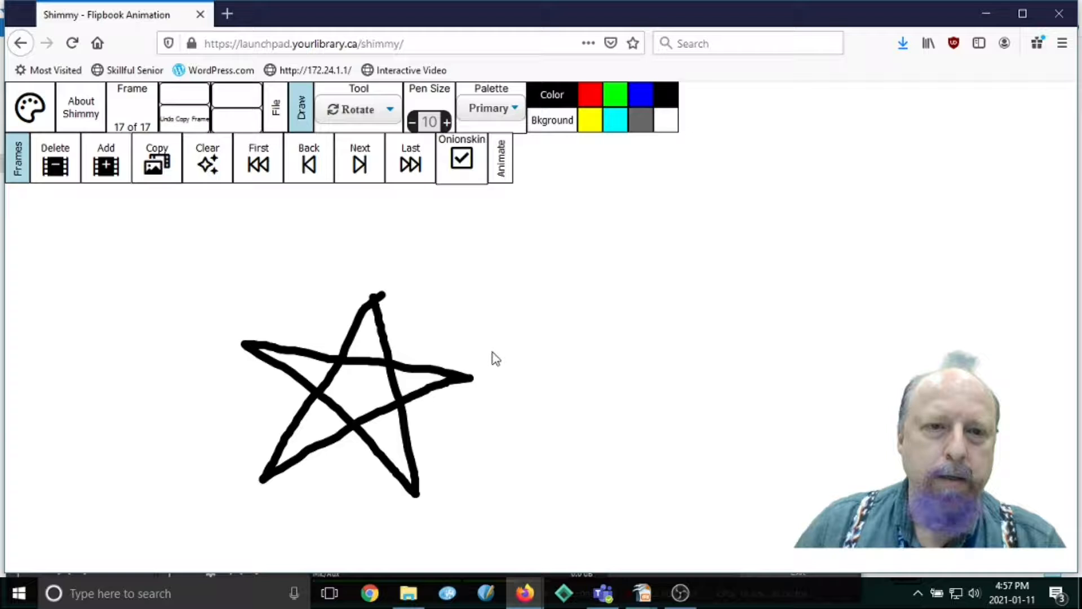
# - Go back to the first frame, then rotate the star about its centre progressively further clockwise in frames 2, 3 and 4
pyautogui.click(261, 172)
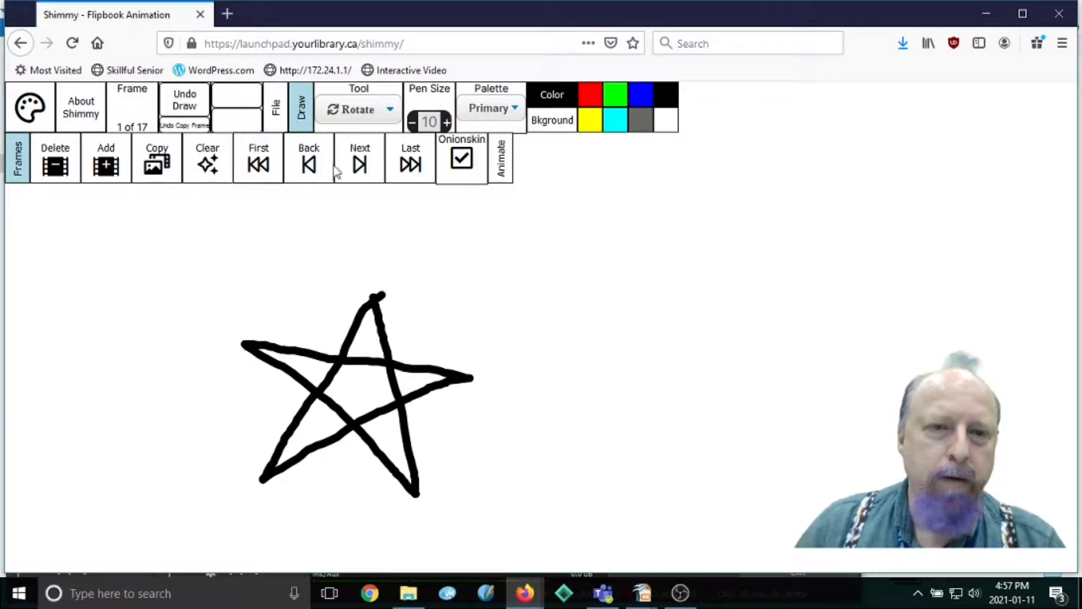
pyautogui.click(364, 170)
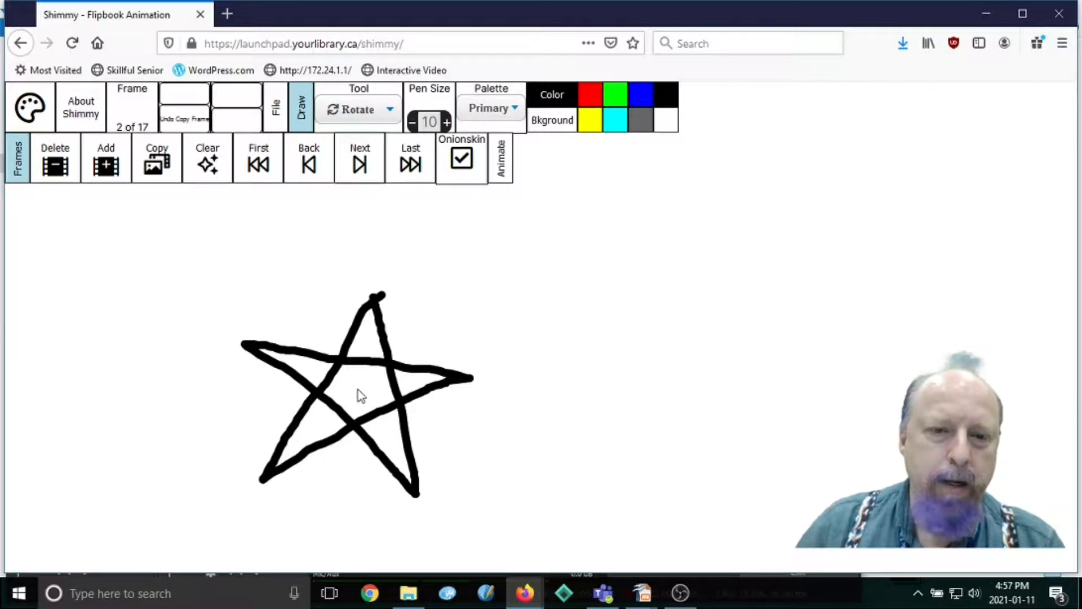
pyautogui.moveTo(358, 391); pyautogui.dragTo(370, 422)
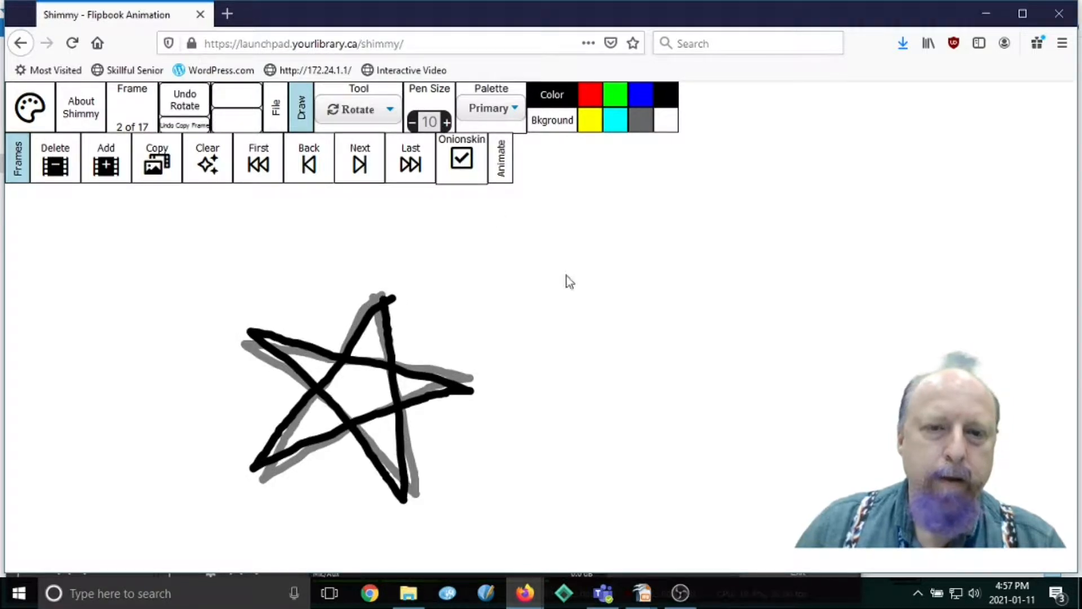
pyautogui.click(352, 166)
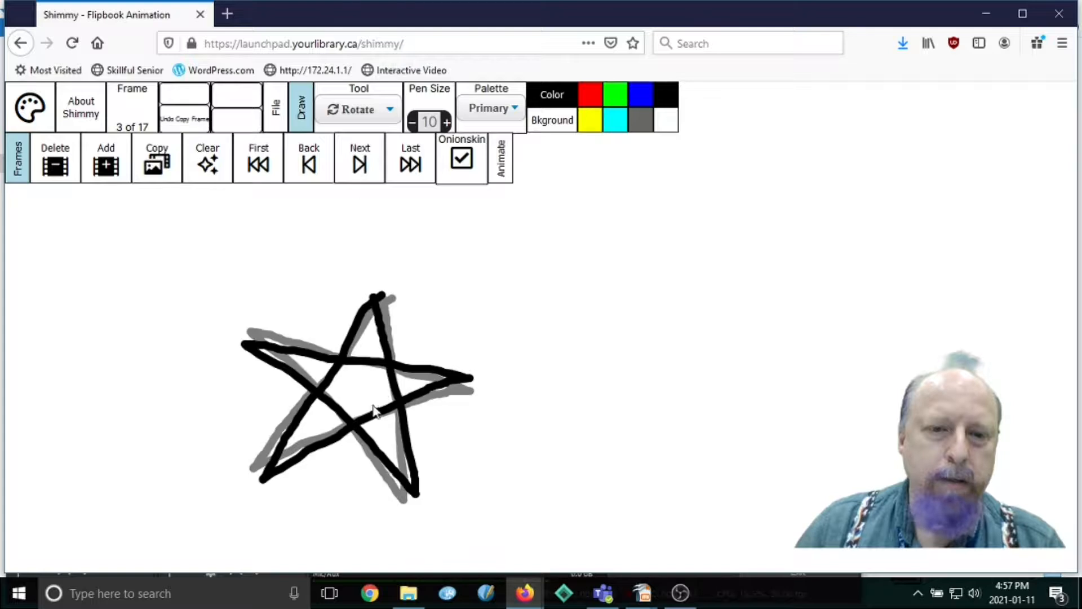
pyautogui.moveTo(370, 402); pyautogui.dragTo(366, 411)
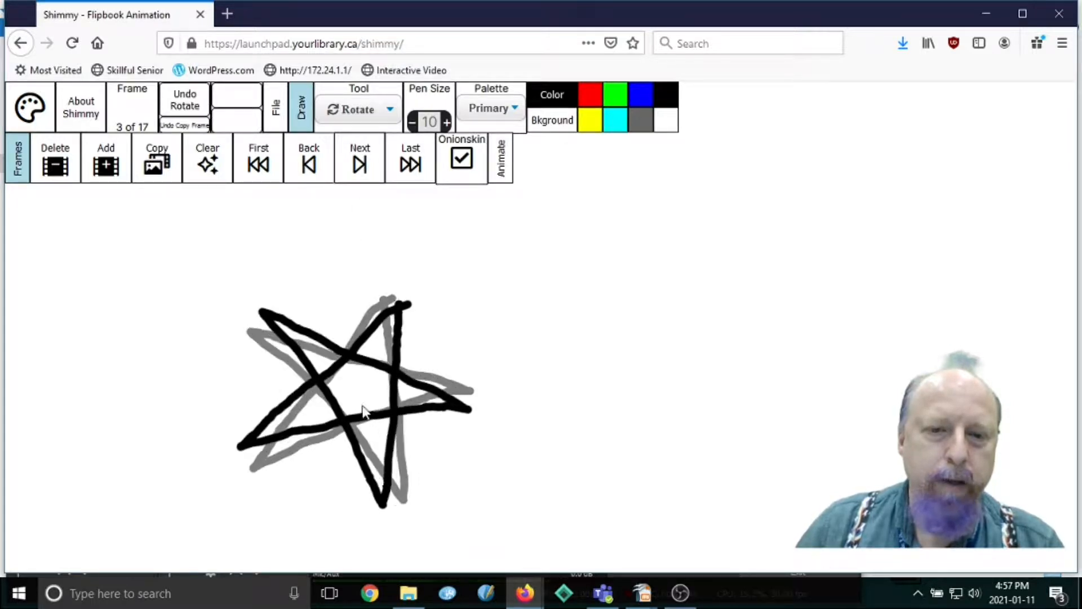
pyautogui.click(361, 166)
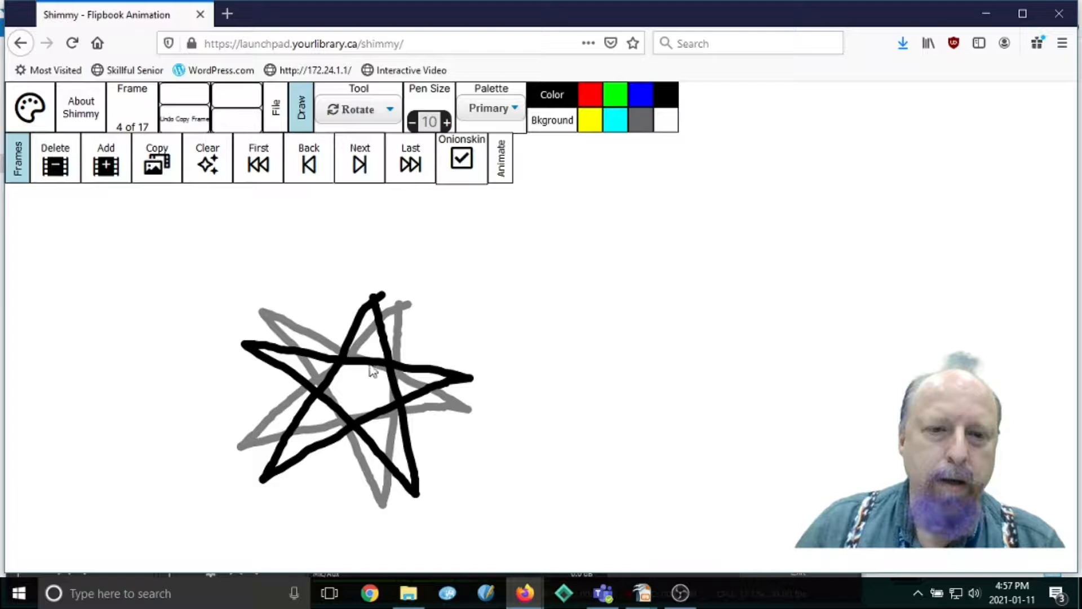
pyautogui.moveTo(361, 389); pyautogui.dragTo(366, 413)
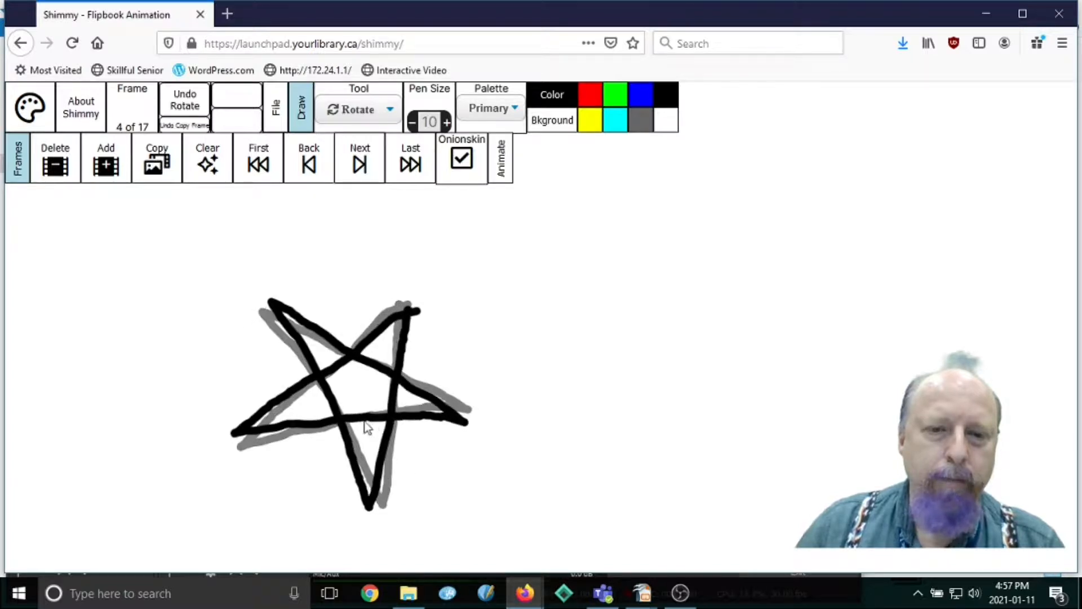
# - Continue the star's progressive clockwise rotation about its centre in frames 5, 6 and 7, and advance to frame 8
pyautogui.click(356, 165)
pyautogui.moveTo(364, 389); pyautogui.dragTo(352, 427)
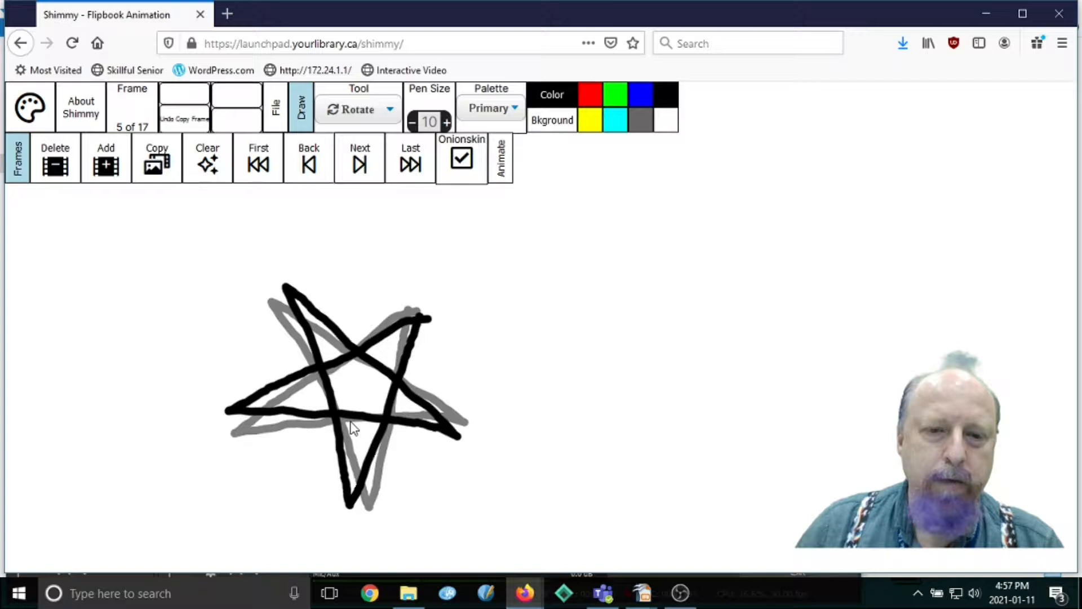
pyautogui.click(362, 169)
pyautogui.moveTo(365, 394); pyautogui.dragTo(367, 444)
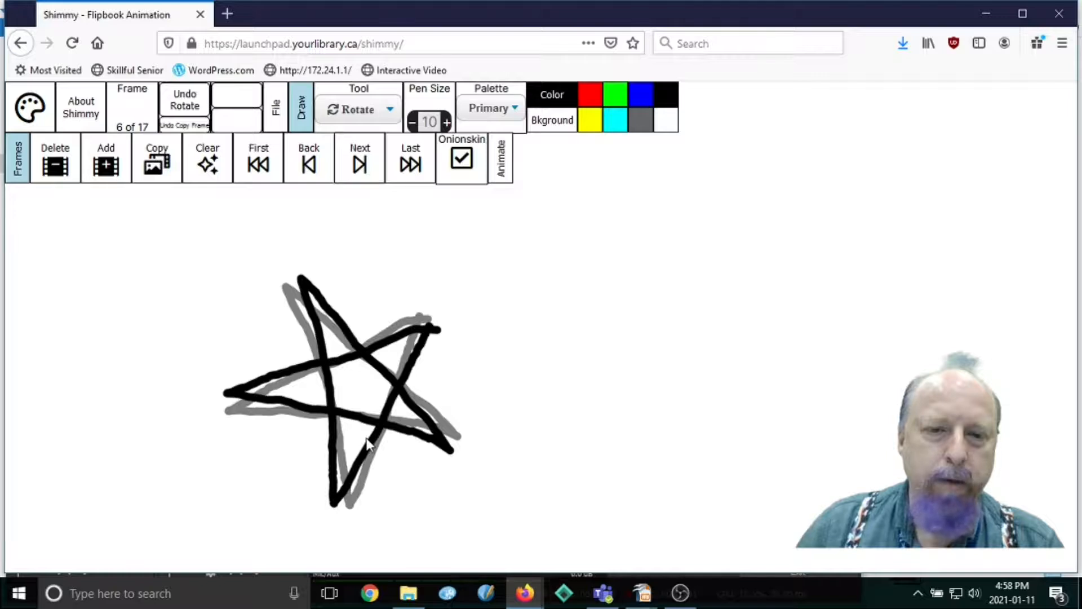
pyautogui.click(361, 165)
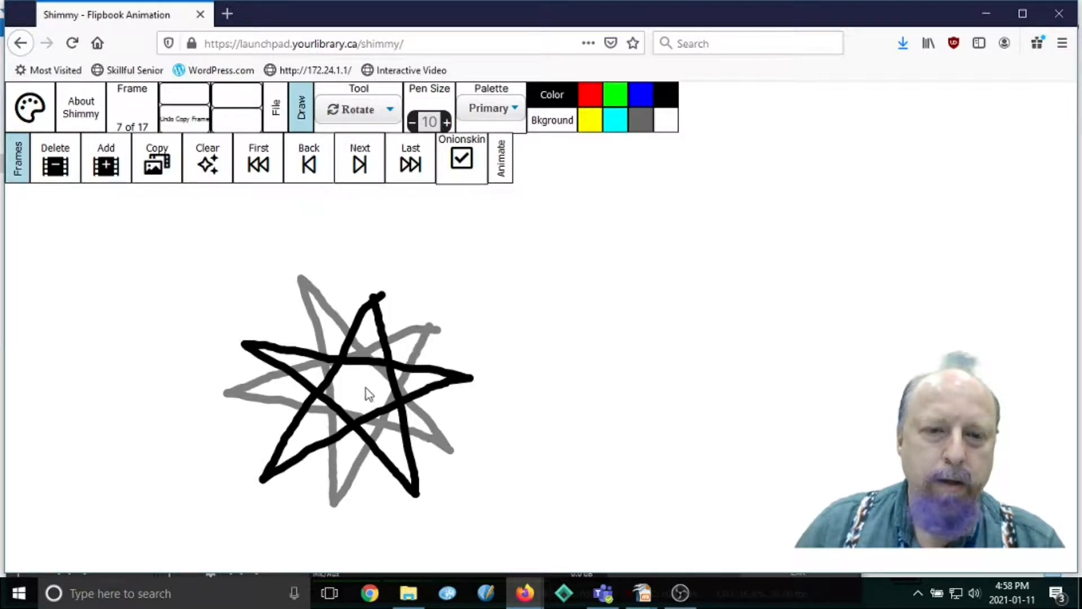
pyautogui.moveTo(360, 406)
pyautogui.mouseDown()
pyautogui.moveTo(333, 403)
pyautogui.moveTo(344, 402)
pyautogui.mouseUp()
pyautogui.click(359, 170)
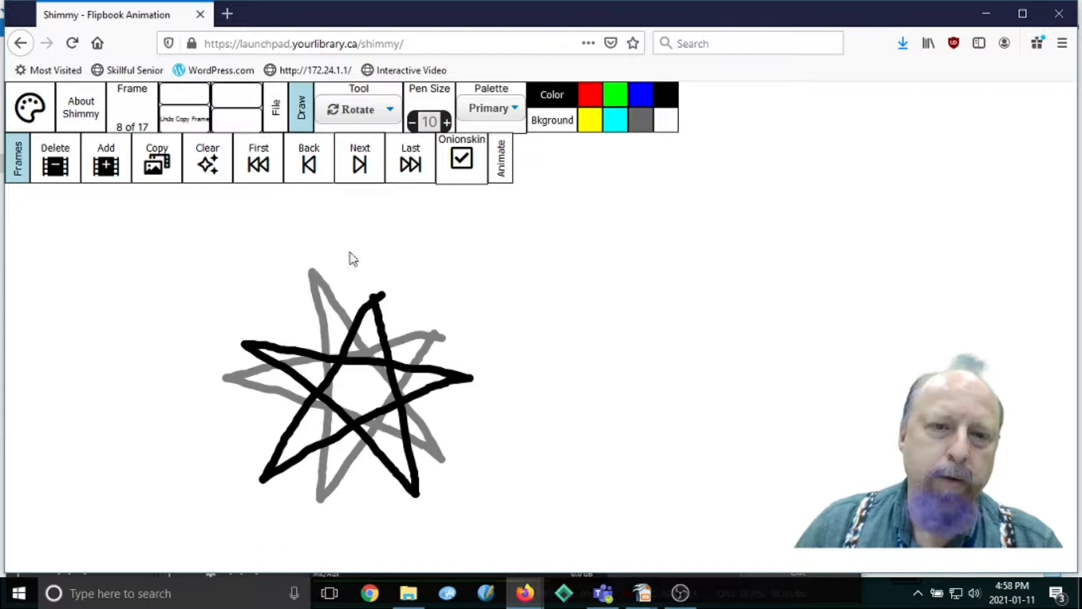
# - Rotate the star about its centre progressively further clockwise in frames 8, 9 and 10, and advance to frame 11
pyautogui.moveTo(355, 380); pyautogui.dragTo(430, 331)
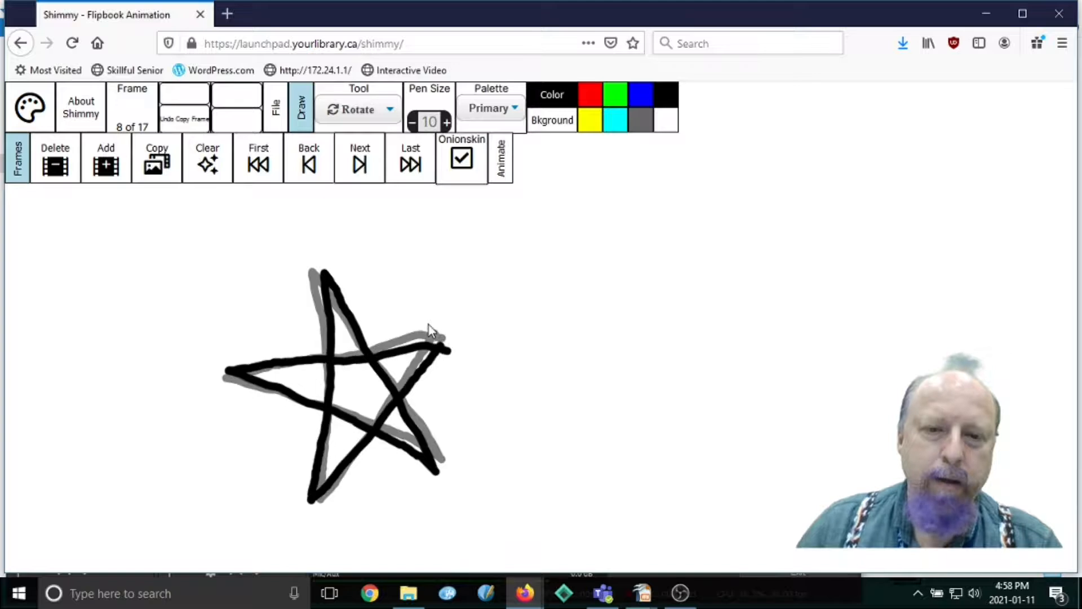
pyautogui.click(359, 169)
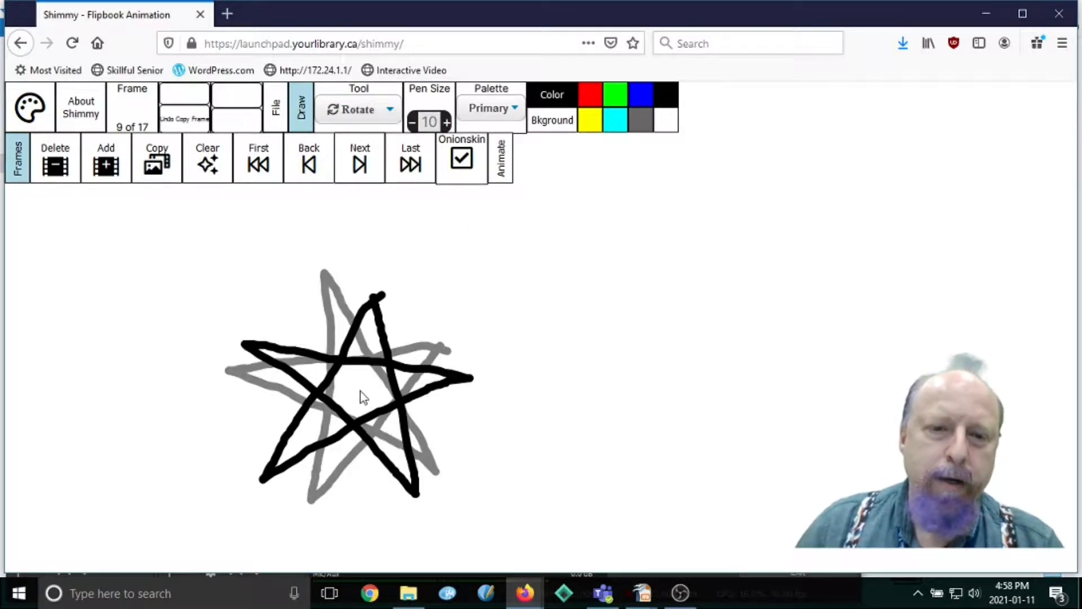
pyautogui.moveTo(353, 379); pyautogui.dragTo(423, 351)
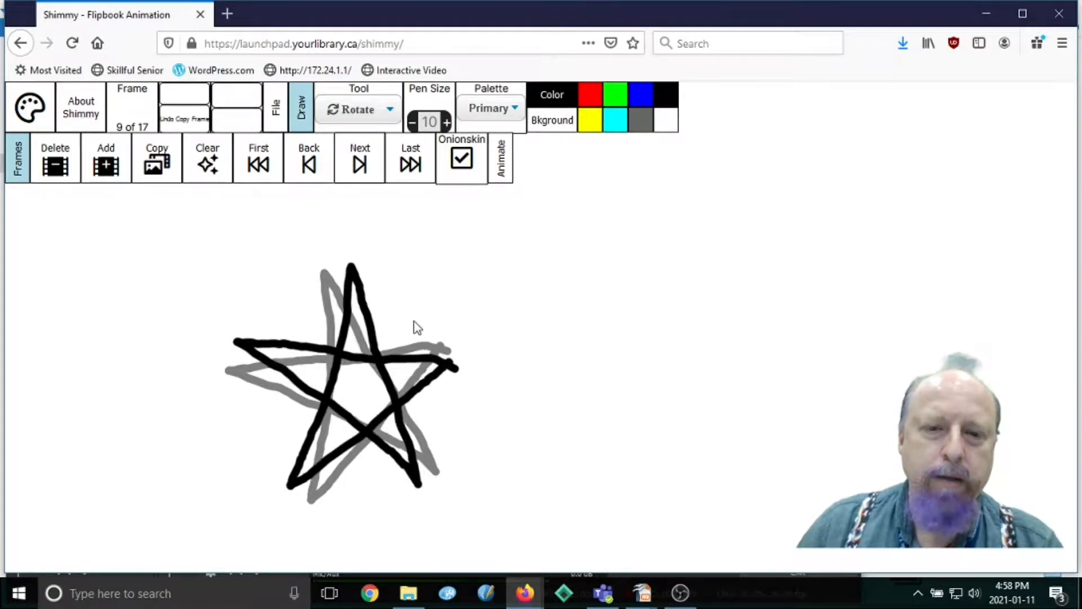
pyautogui.moveTo(414, 322); pyautogui.dragTo(413, 321)
pyautogui.click(365, 166)
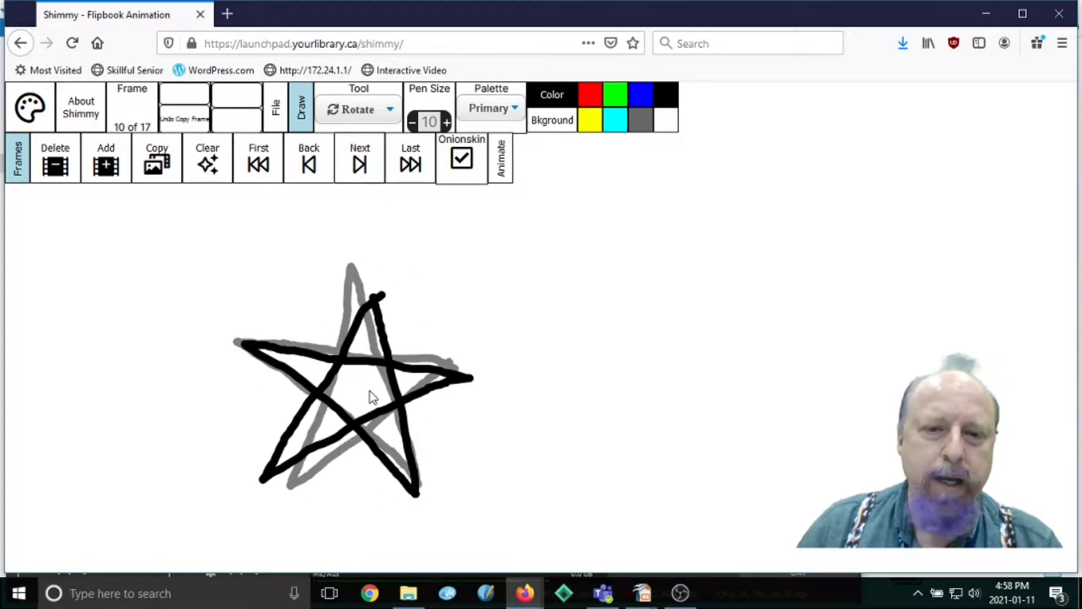
pyautogui.moveTo(366, 405); pyautogui.dragTo(303, 410)
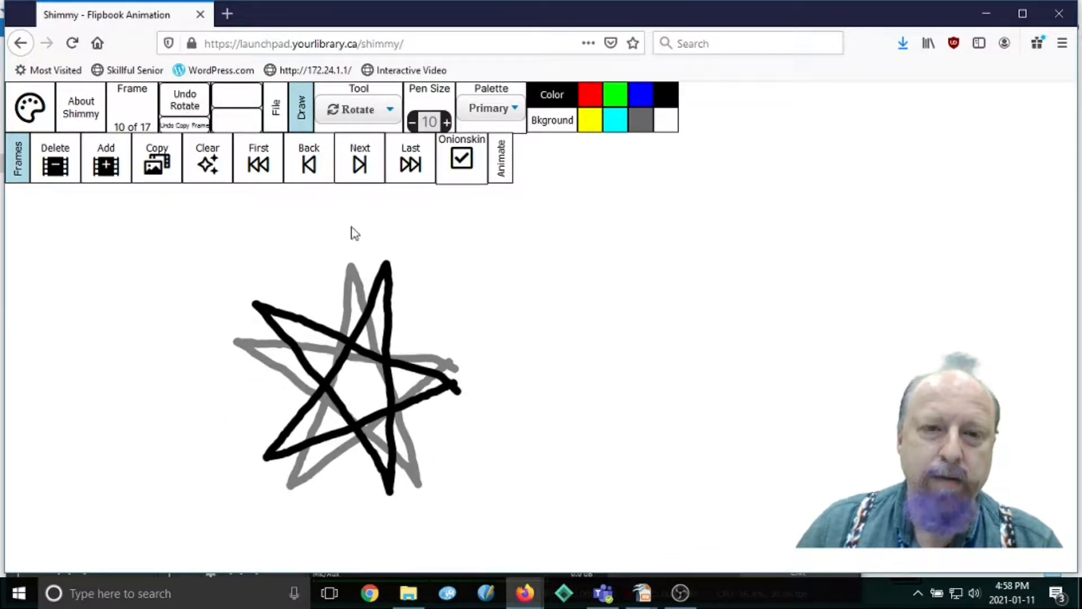
pyautogui.click(365, 169)
# - Continue the star's progressive clockwise rotation about its centre in frames 11, 12 and 13, and advance to frame 14
pyautogui.moveTo(362, 392); pyautogui.dragTo(394, 398)
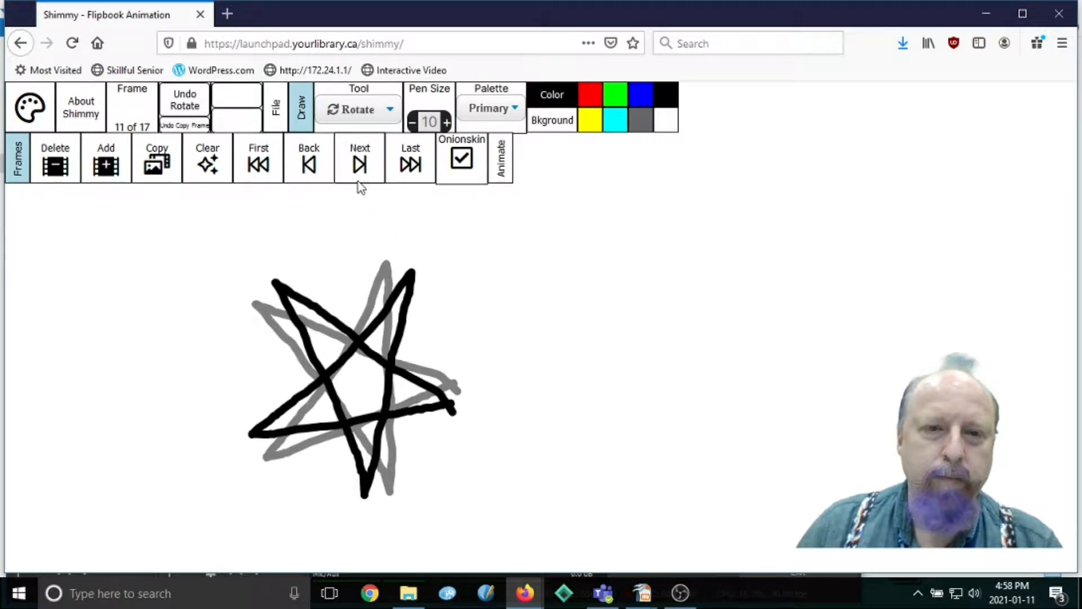
pyautogui.click(360, 166)
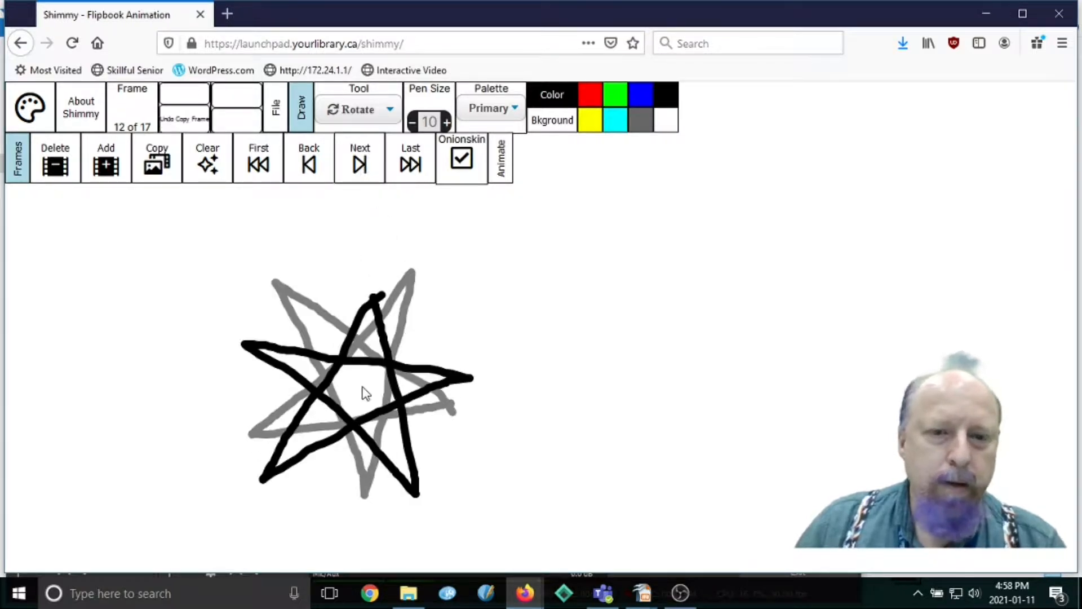
pyautogui.moveTo(374, 390); pyautogui.dragTo(361, 441)
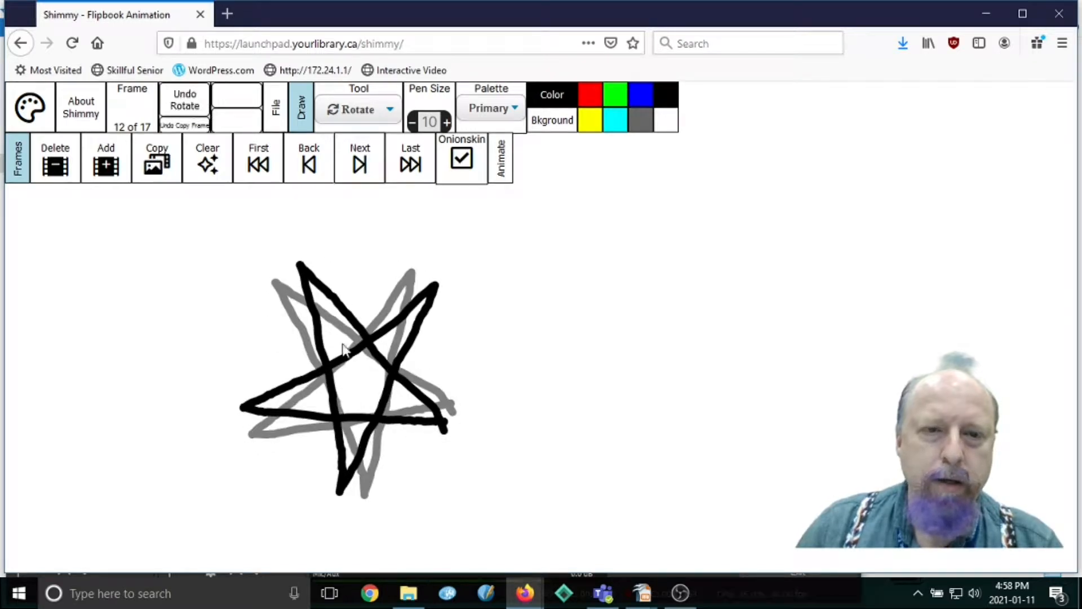
pyautogui.click(361, 158)
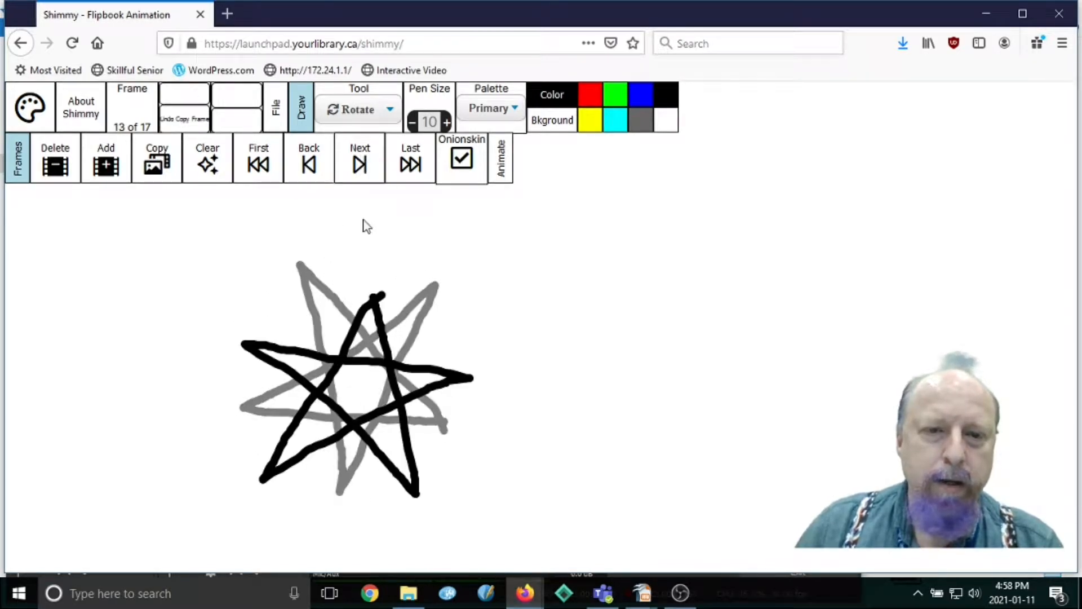
pyautogui.moveTo(360, 389)
pyautogui.mouseDown()
pyautogui.moveTo(389, 360)
pyautogui.moveTo(423, 367)
pyautogui.moveTo(442, 389)
pyautogui.moveTo(441, 430)
pyautogui.mouseUp()
pyautogui.click(375, 170)
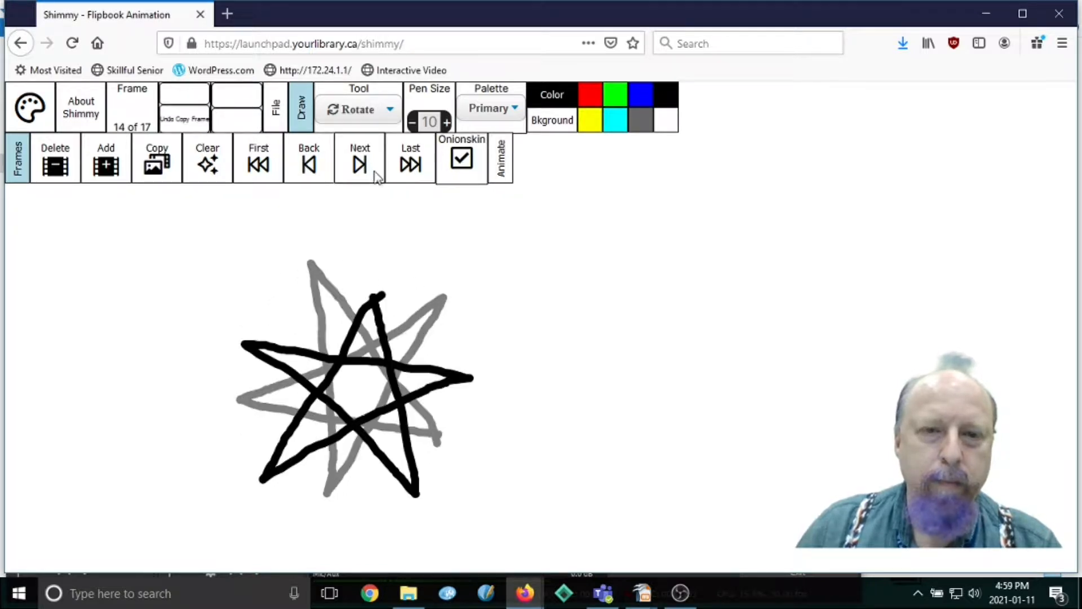
# - Rotate the star about its centre progressively further clockwise in frames 14, 15, 16 and 17 to finish the spin
pyautogui.moveTo(358, 389); pyautogui.dragTo(432, 381)
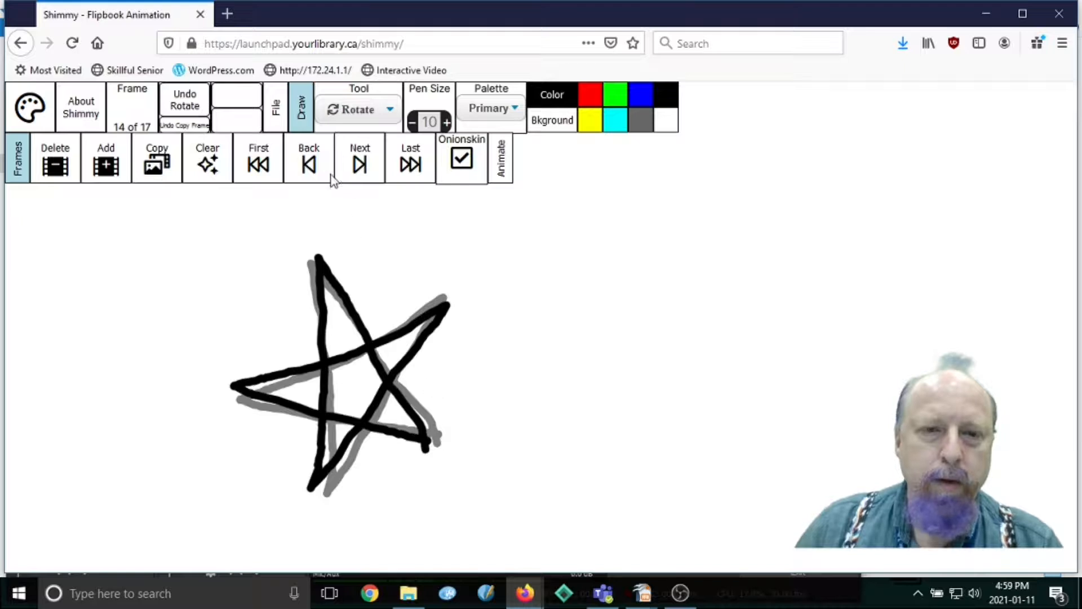
pyautogui.click(369, 166)
pyautogui.moveTo(370, 380); pyautogui.dragTo(377, 475)
pyautogui.click(361, 166)
pyautogui.moveTo(362, 395); pyautogui.dragTo(415, 420)
pyautogui.click(361, 164)
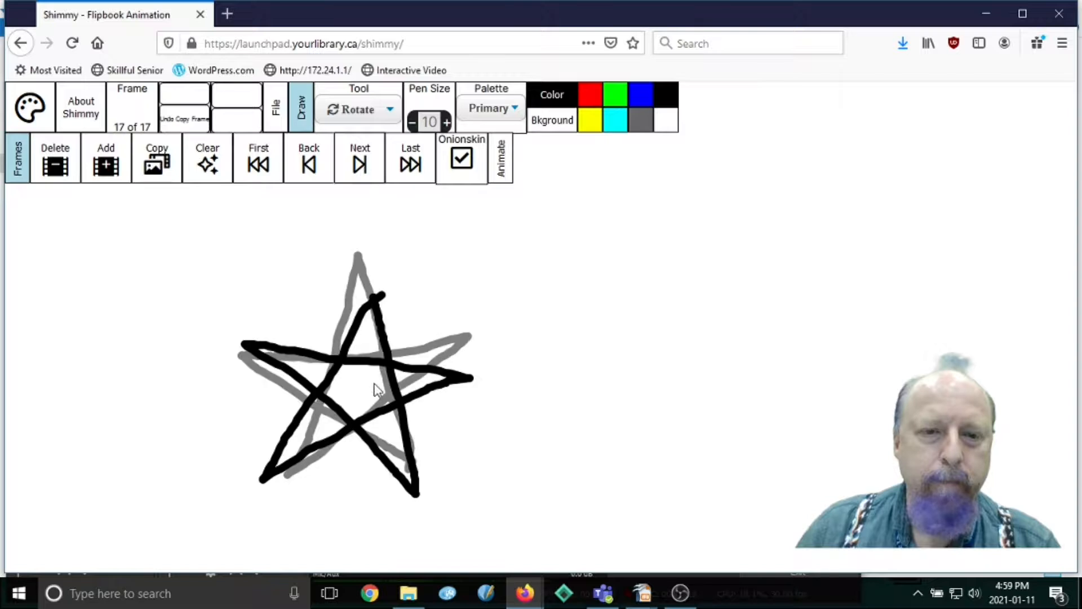
pyautogui.moveTo(363, 391); pyautogui.dragTo(391, 474)
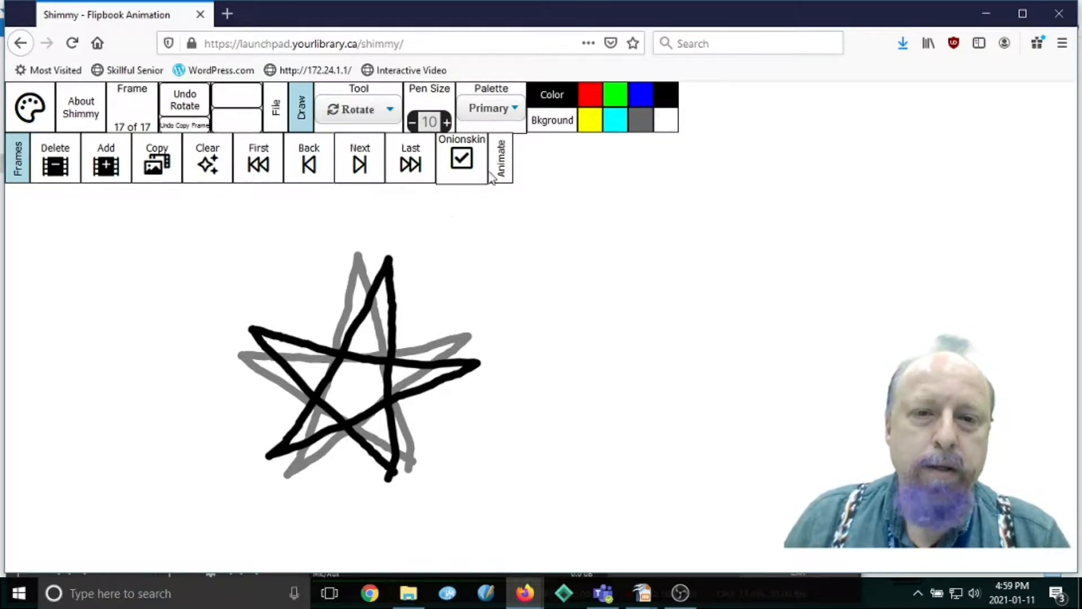
# - Show the animation controls and play back the spinning star animation a few times
pyautogui.click(505, 159)
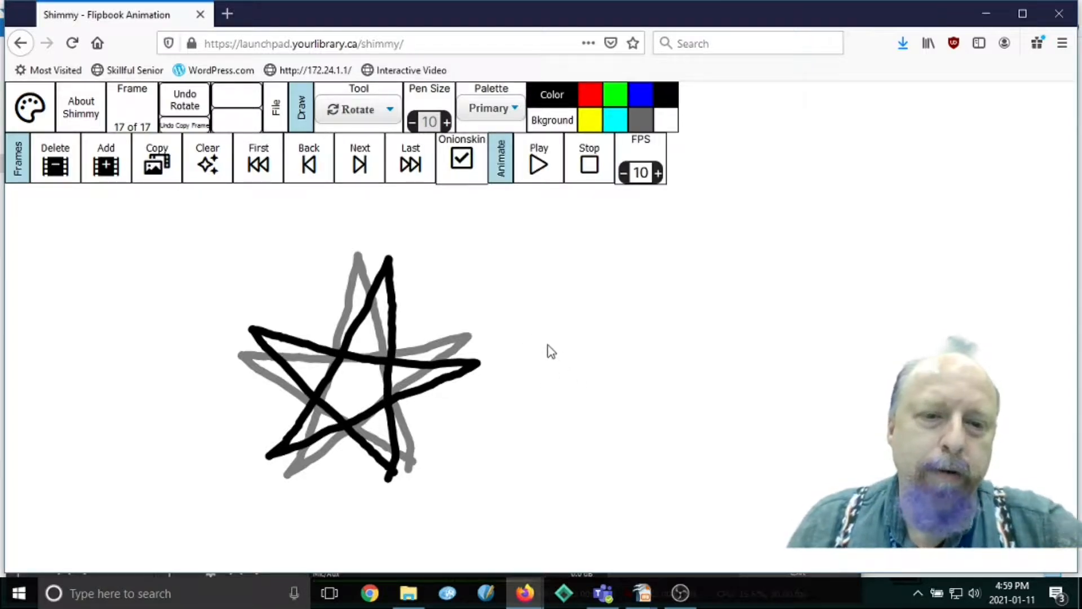
pyautogui.click(545, 162)
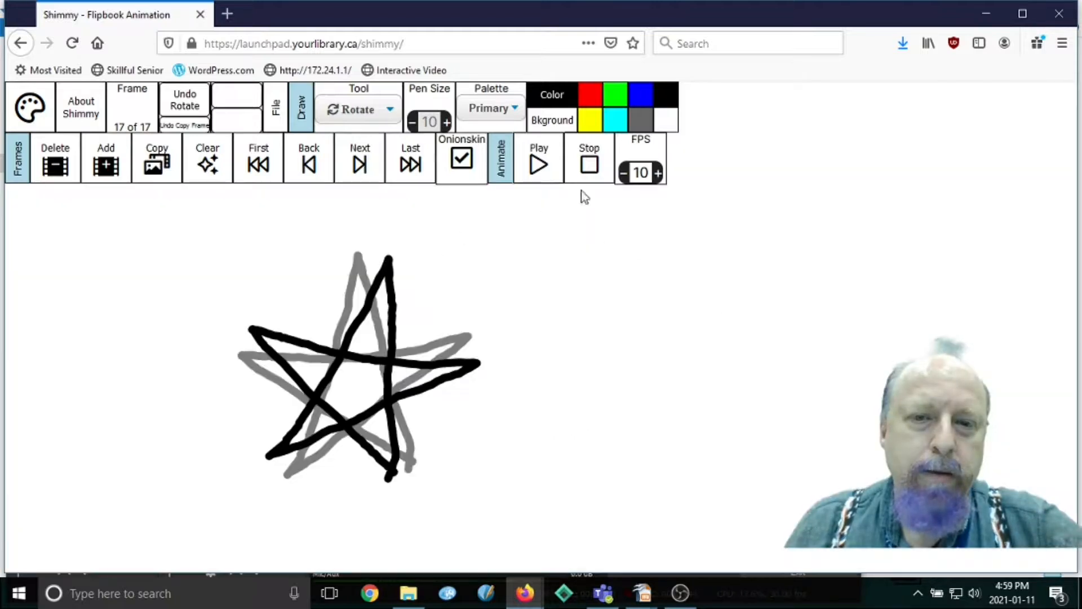
pyautogui.click(551, 172)
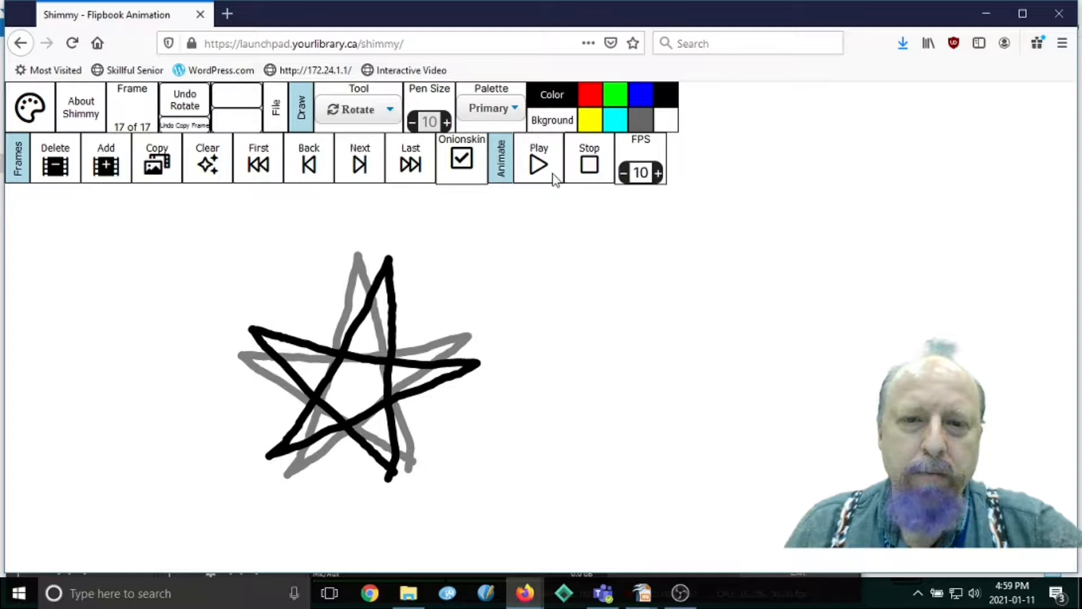
pyautogui.click(539, 164)
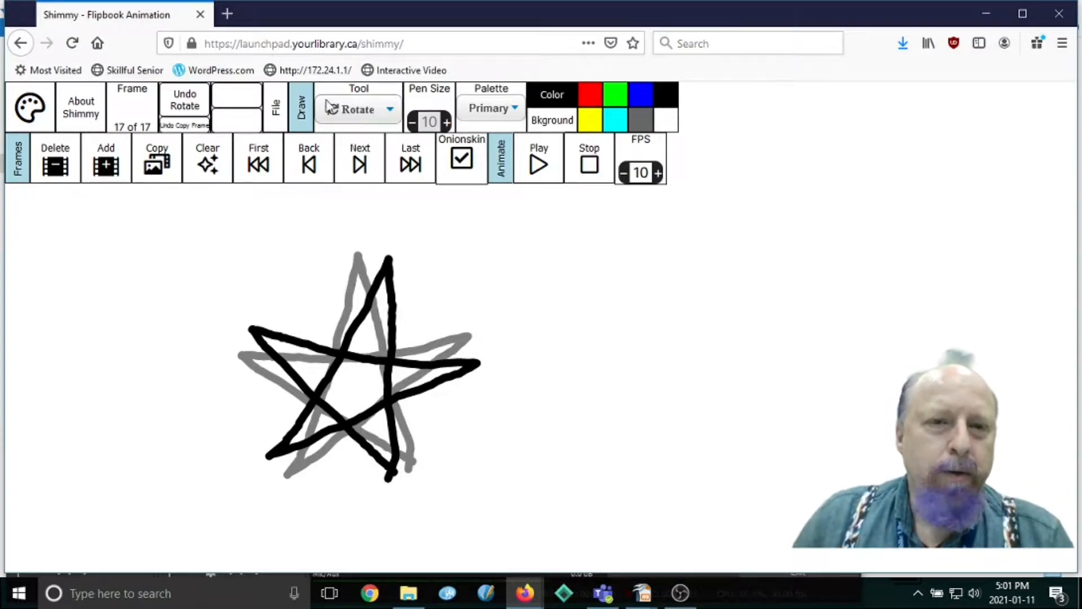
# - Discard the star animation by starting a new blank one
pyautogui.click(362, 111)
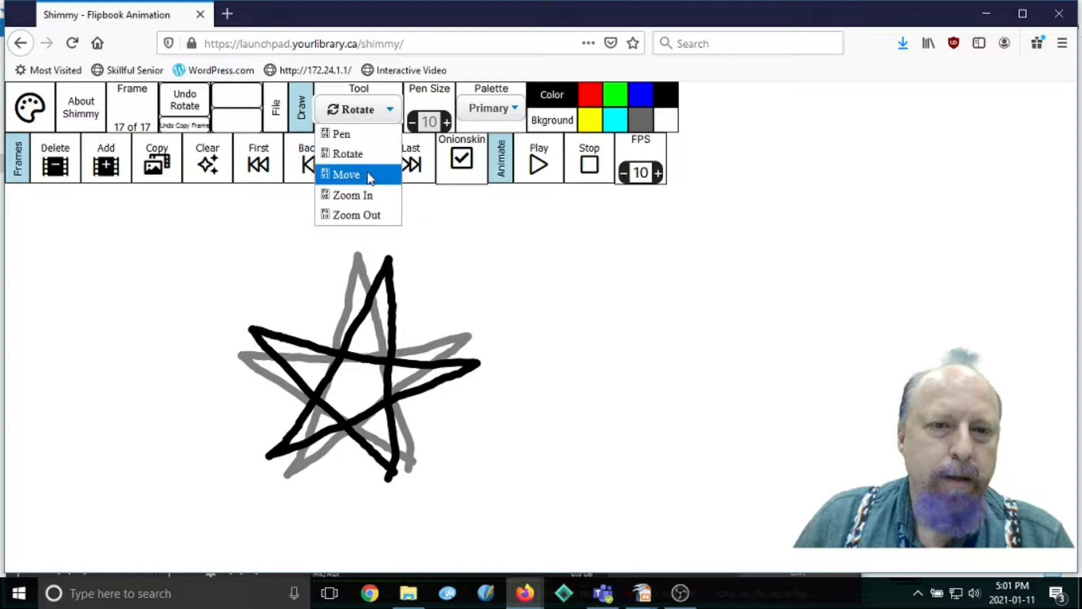
pyautogui.click(366, 111)
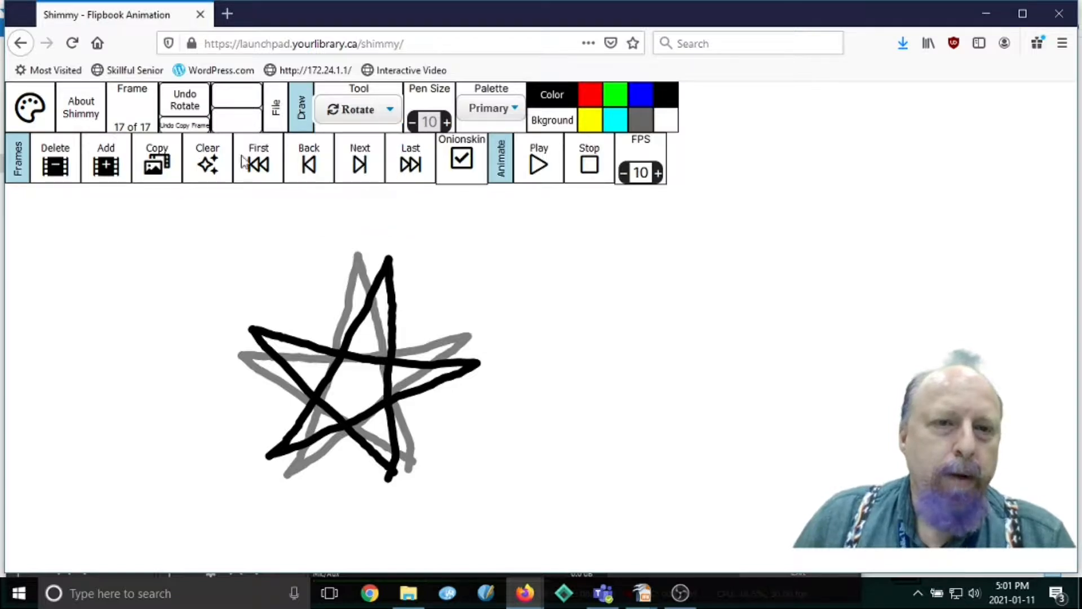
pyautogui.click(280, 119)
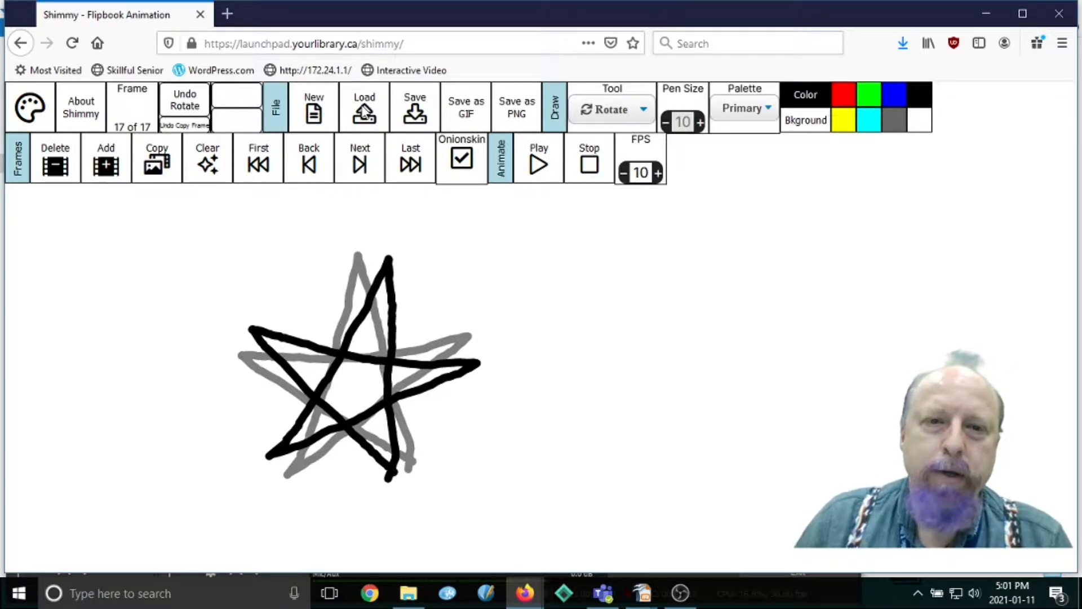
pyautogui.click(319, 116)
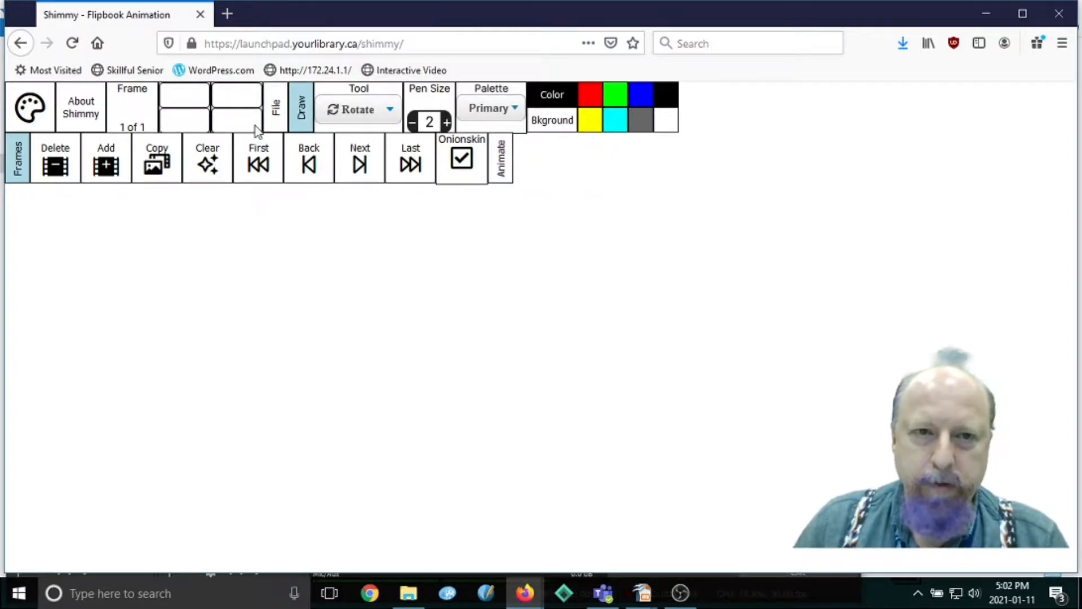
# - Select the Pen tool at pen size 10 and draw a small freehand circle in the upper-left part of the canvas
pyautogui.click(388, 119)
pyautogui.click(381, 135)
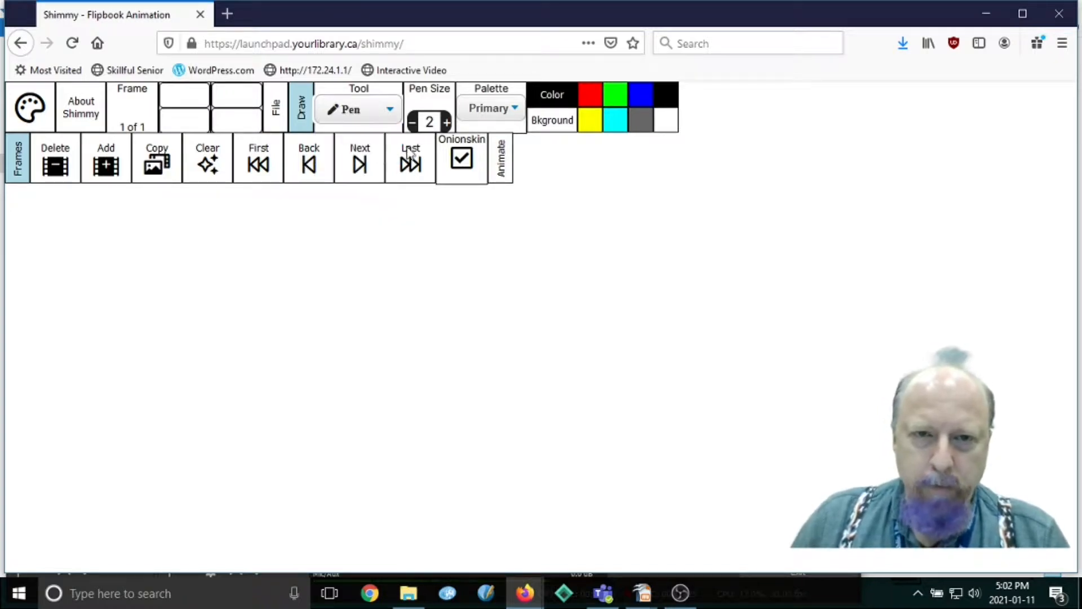
pyautogui.click(447, 122)
pyautogui.click(446, 122)
pyautogui.click(446, 122)
pyautogui.click(447, 122)
pyautogui.click(446, 122)
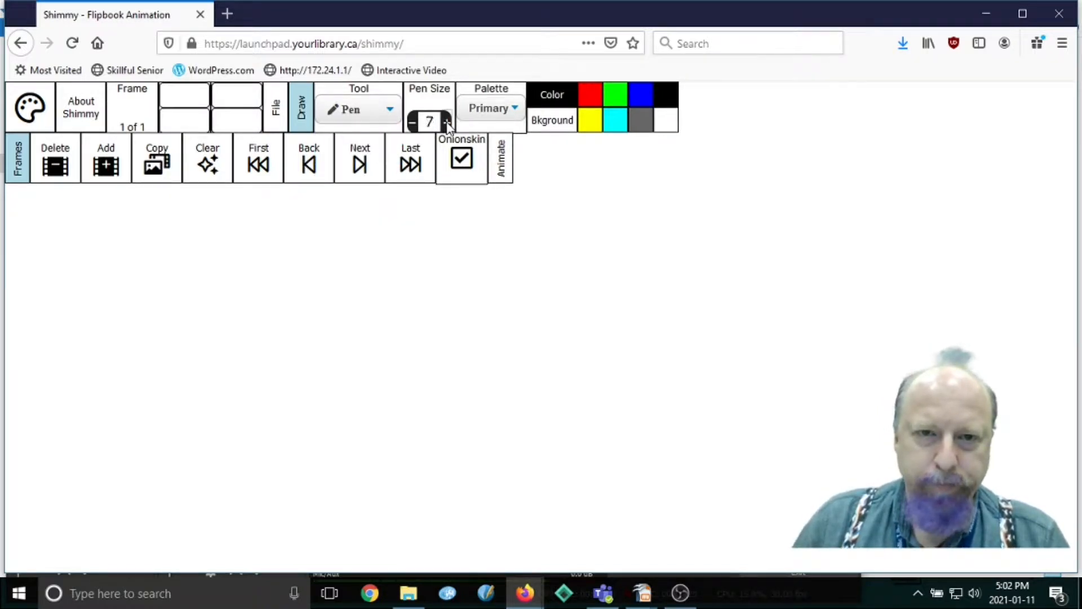
pyautogui.click(446, 122)
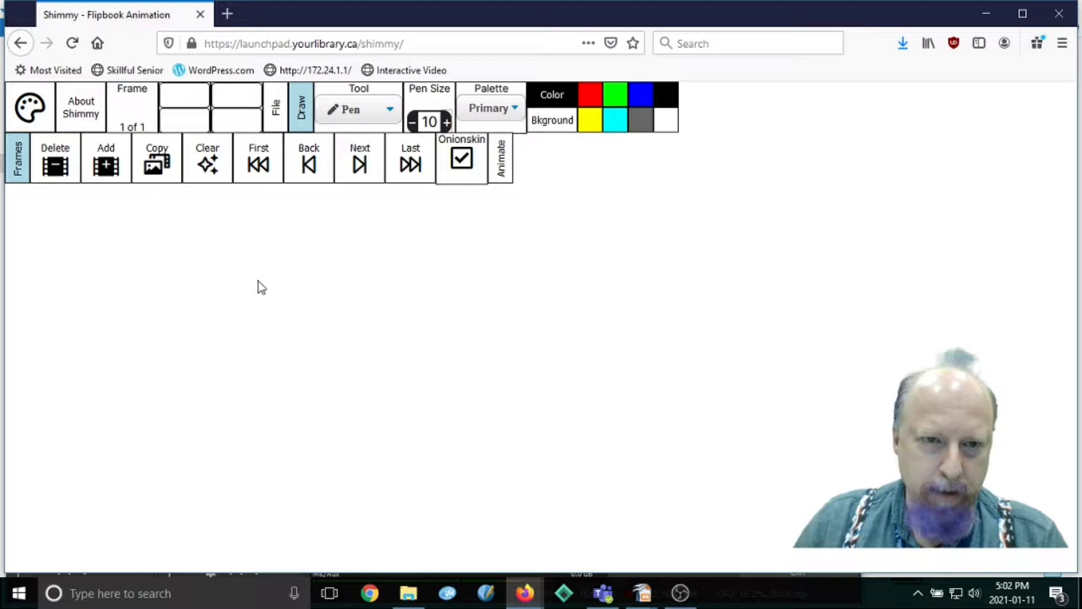
pyautogui.moveTo(258, 280)
pyautogui.mouseDown()
pyautogui.moveTo(235, 287)
pyautogui.moveTo(230, 319)
pyautogui.moveTo(270, 296)
pyautogui.moveTo(258, 279)
pyautogui.mouseUp()
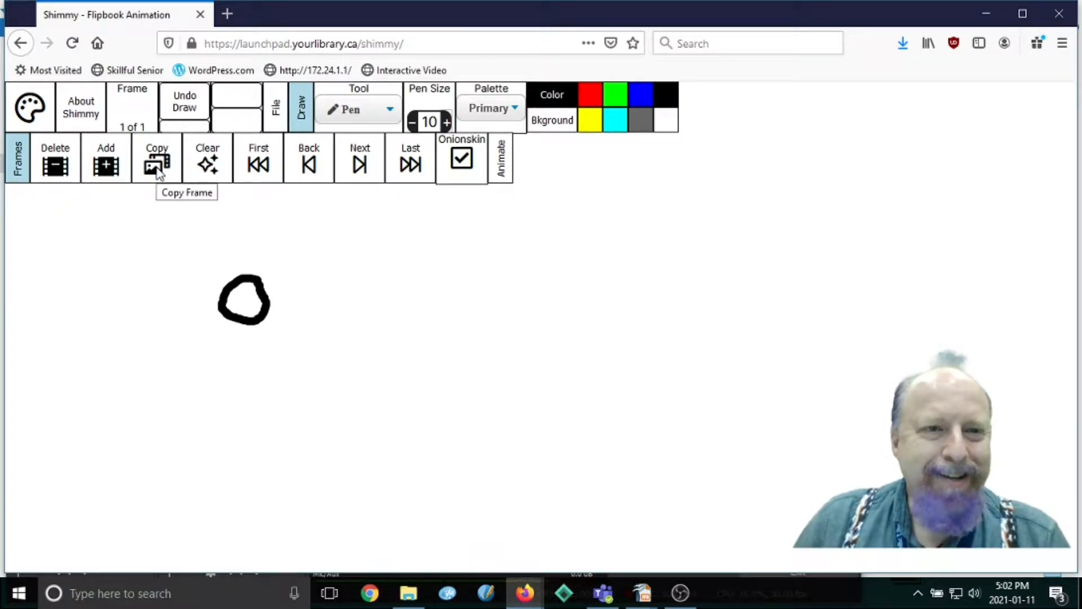
# - Copy the circle frame until the animation has 20 frames
pyautogui.click(157, 166)
pyautogui.click(158, 168)
pyautogui.click(158, 168)
pyautogui.click(158, 168)
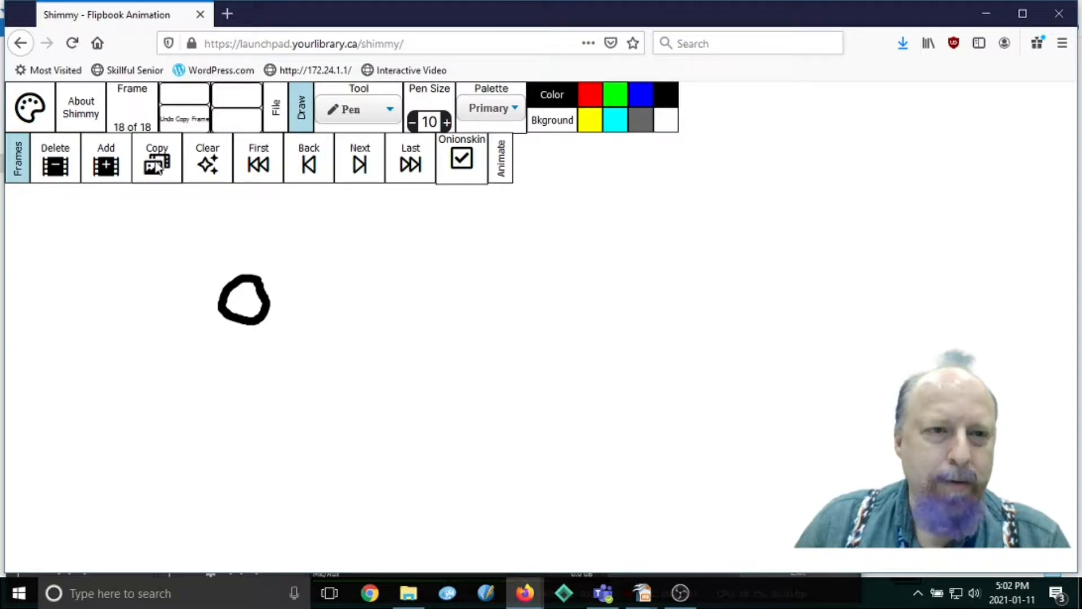
pyautogui.click(157, 166)
pyautogui.click(158, 166)
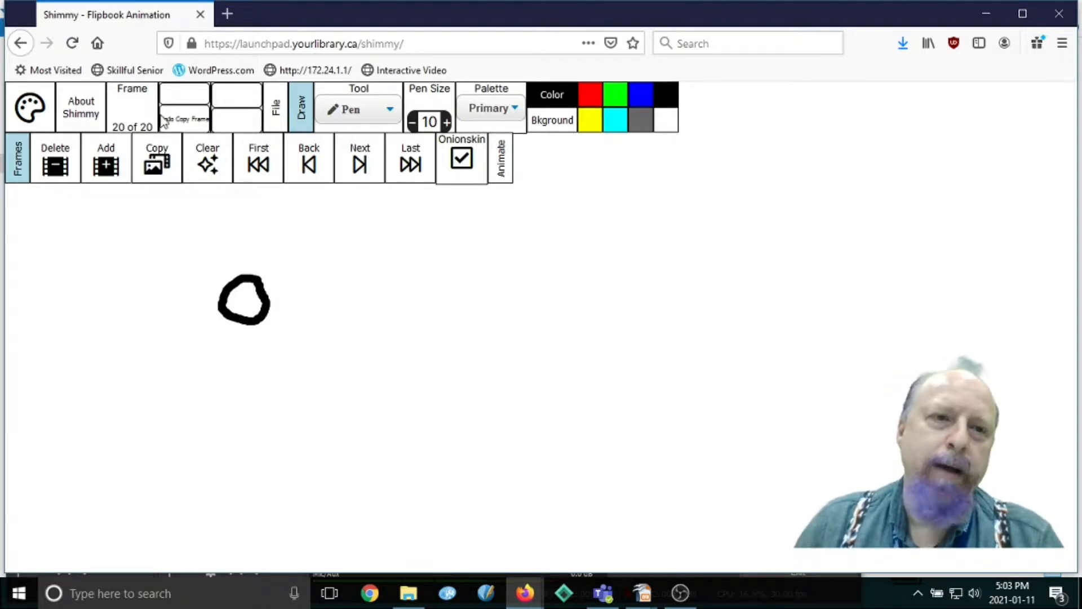
# - Starting from the first frame, use the Move tool to shift the circle progressively further down and slightly right in frames 2 and 3
pyautogui.click(256, 165)
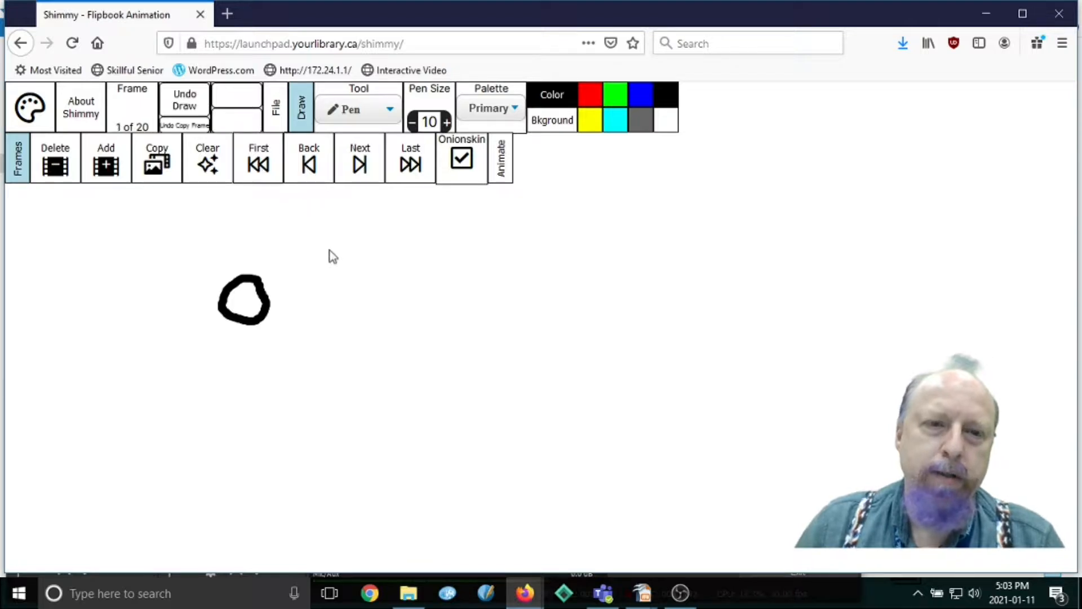
pyautogui.click(361, 169)
pyautogui.click(356, 109)
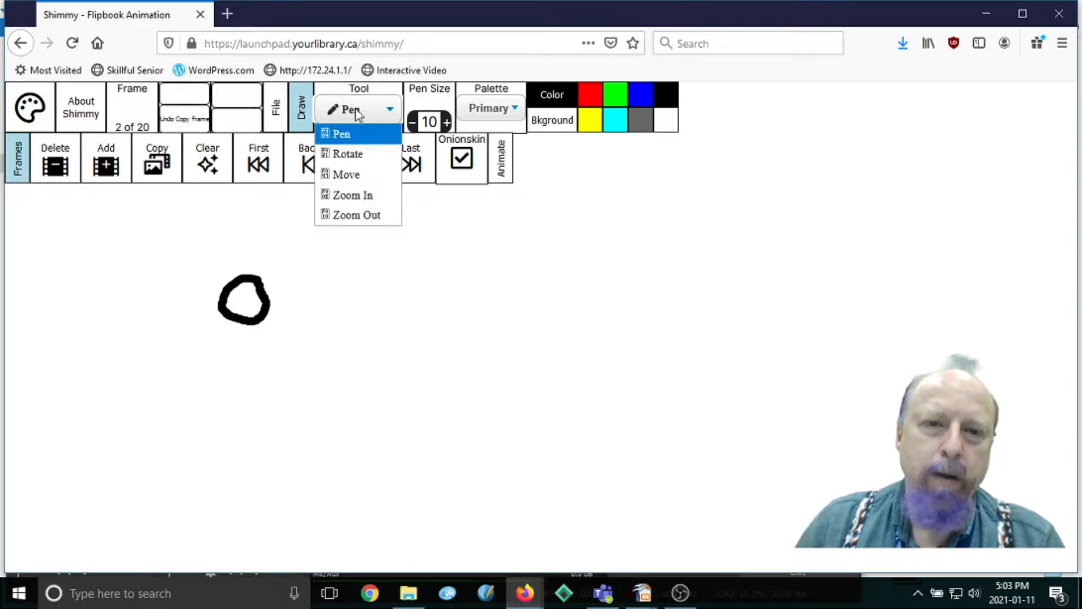
pyautogui.click(358, 174)
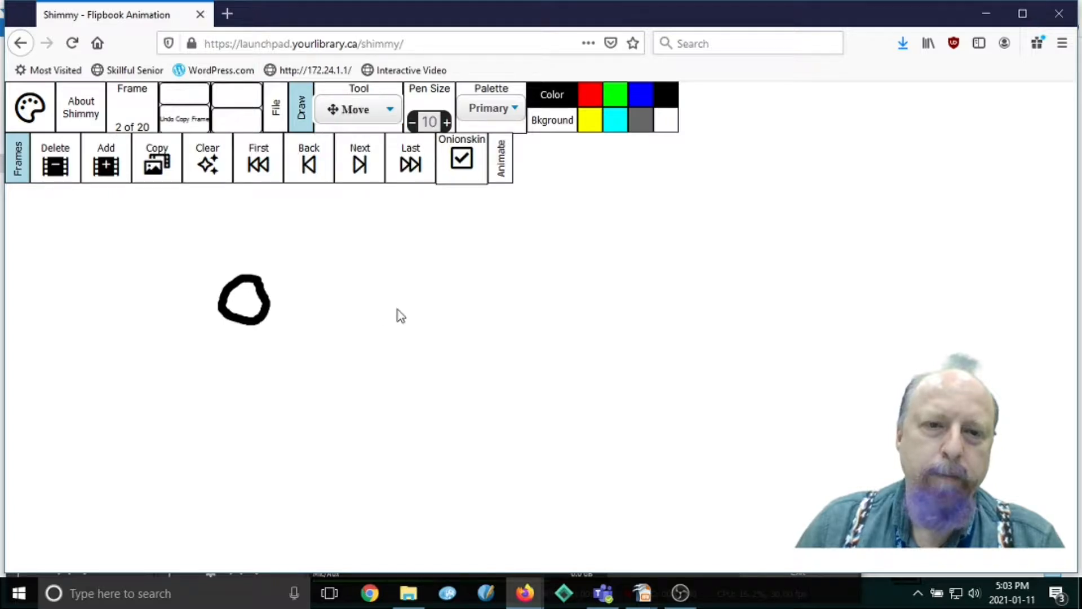
pyautogui.moveTo(252, 306); pyautogui.dragTo(267, 340)
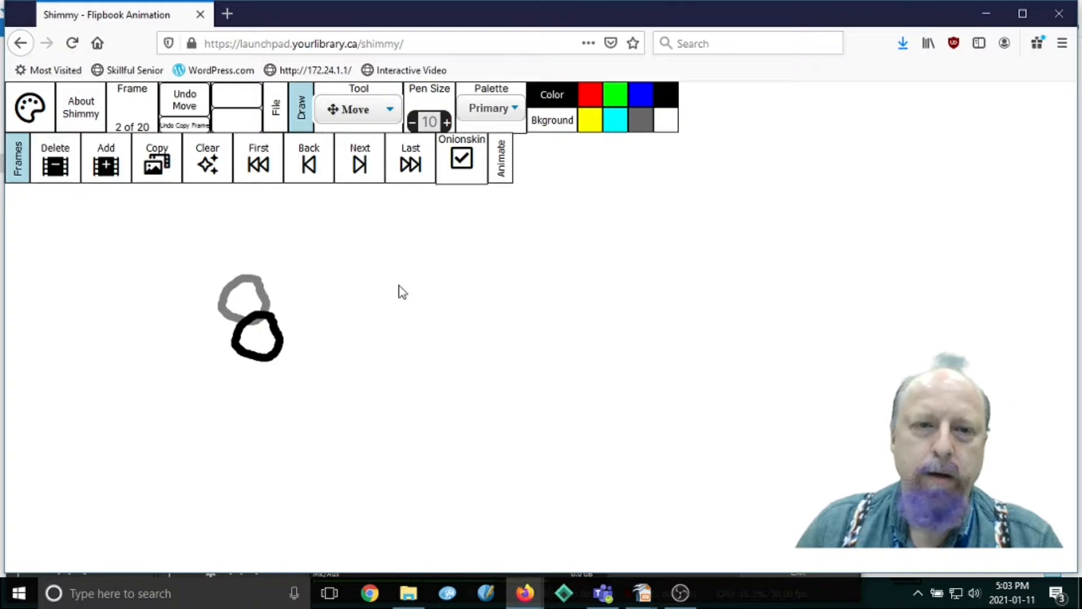
pyautogui.click(354, 172)
pyautogui.moveTo(251, 304); pyautogui.dragTo(286, 387)
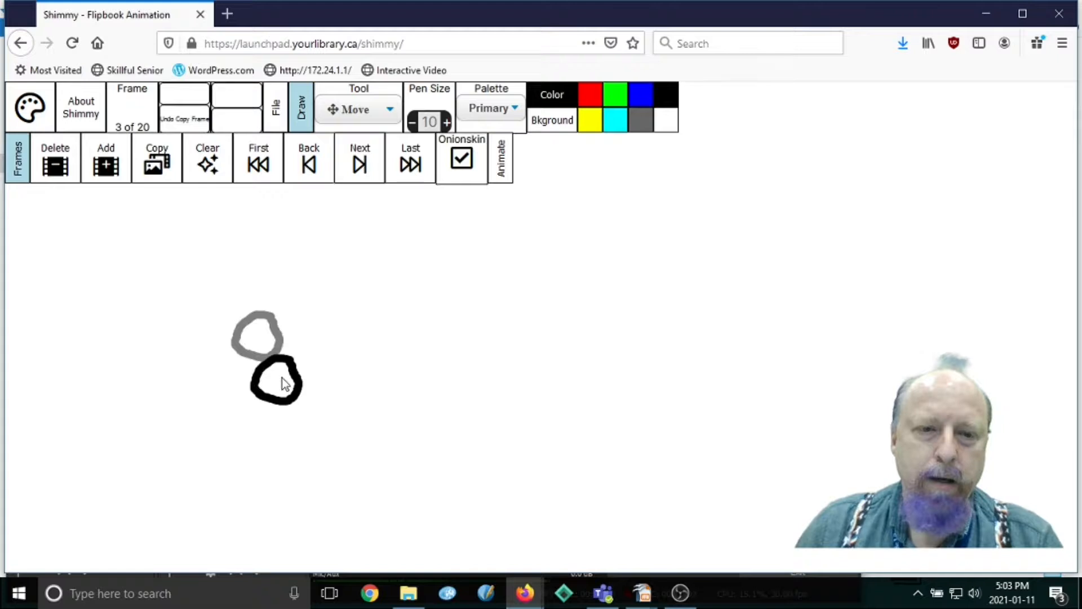
# - Continue the circle's downward, slightly rightward path in frames 4 and 5, placing each just beyond its onionskin, and advance to frame 6
pyautogui.click(365, 172)
pyautogui.moveTo(248, 304); pyautogui.dragTo(306, 421)
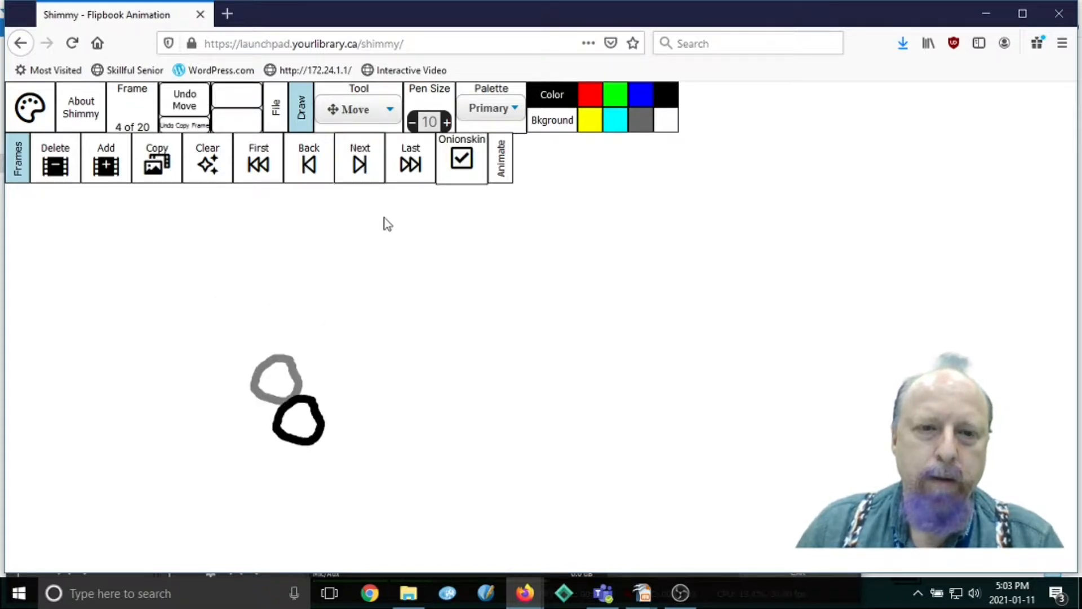
pyautogui.click(365, 166)
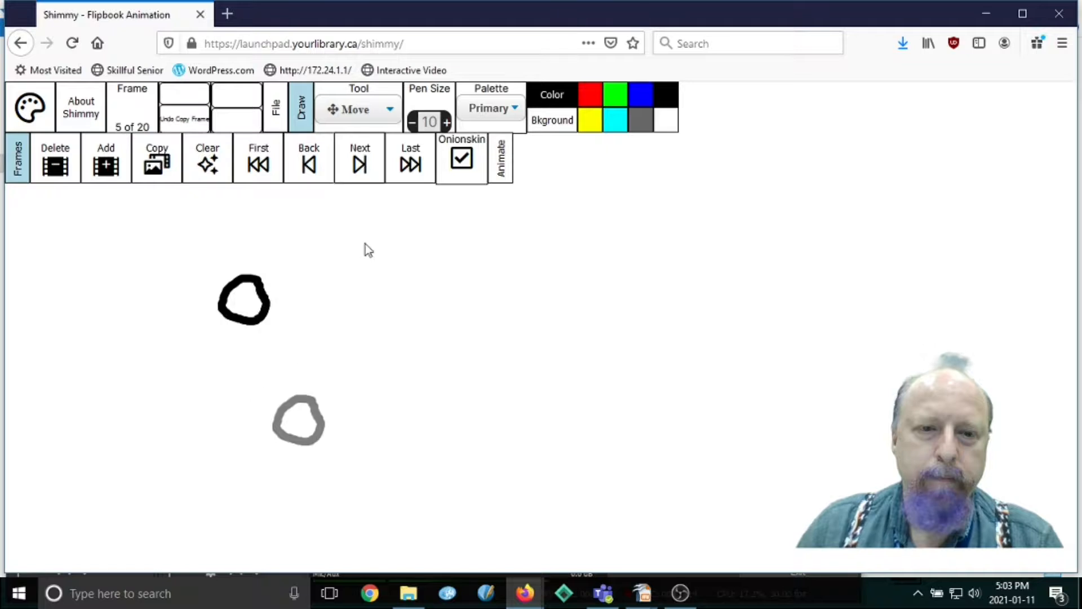
pyautogui.moveTo(243, 282); pyautogui.dragTo(333, 470)
pyautogui.click(360, 164)
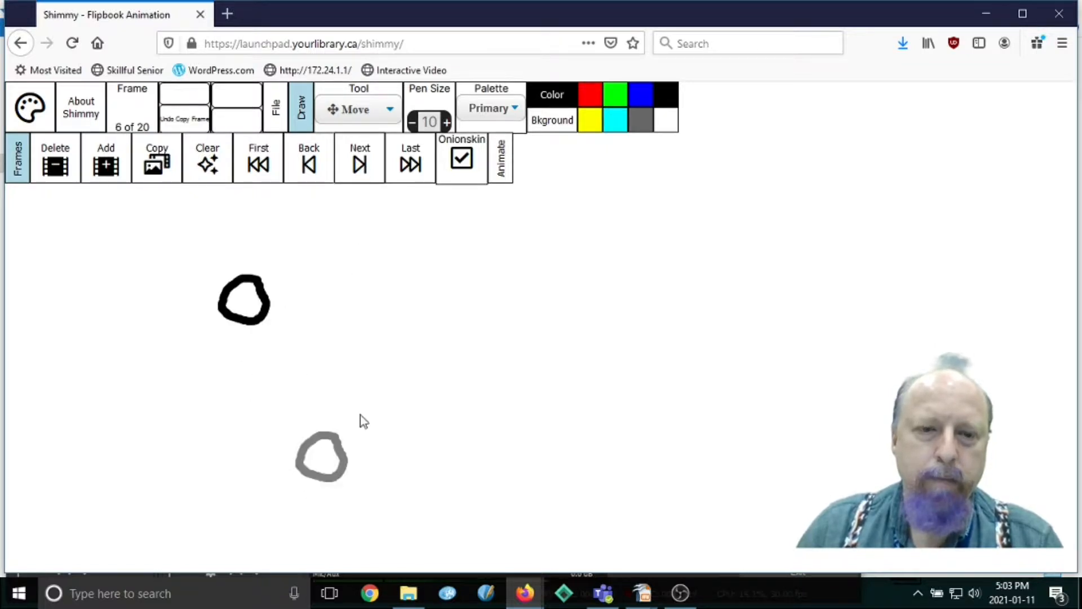
# - Move the circle just below and right of its onionskin in frame 6, and just above and right of it in frames 7 and 8
pyautogui.moveTo(243, 307); pyautogui.dragTo(346, 499)
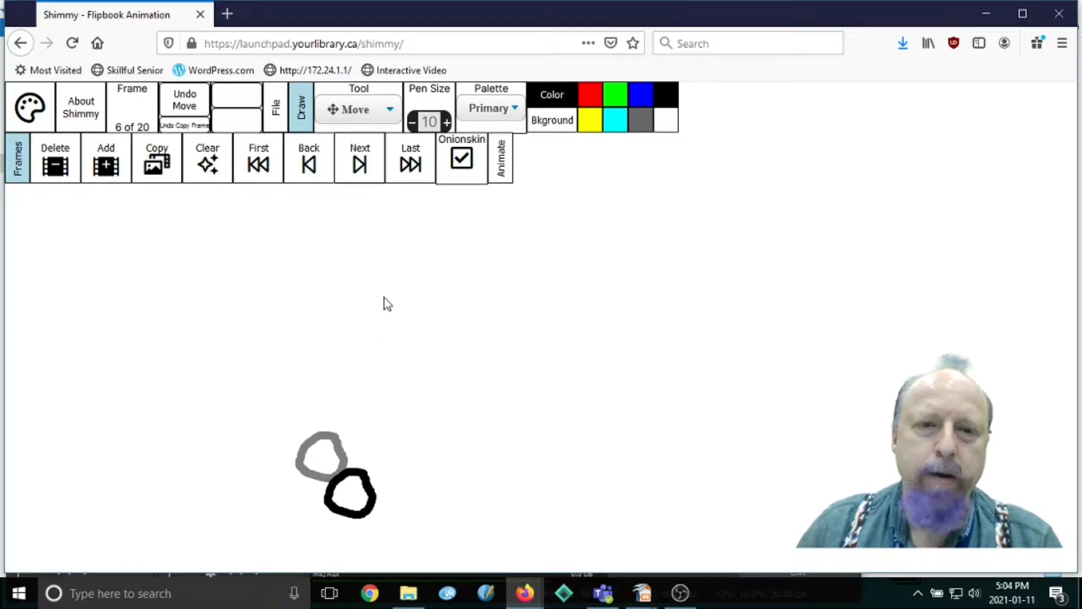
pyautogui.click(356, 162)
pyautogui.moveTo(245, 293); pyautogui.dragTo(385, 461)
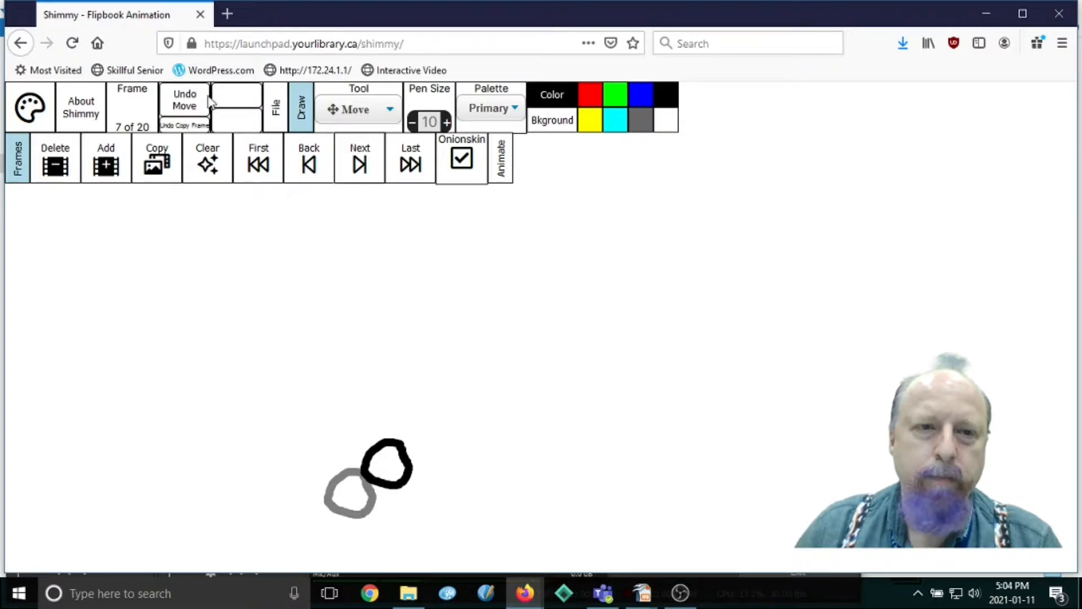
pyautogui.click(354, 166)
pyautogui.moveTo(266, 328); pyautogui.dragTo(432, 432)
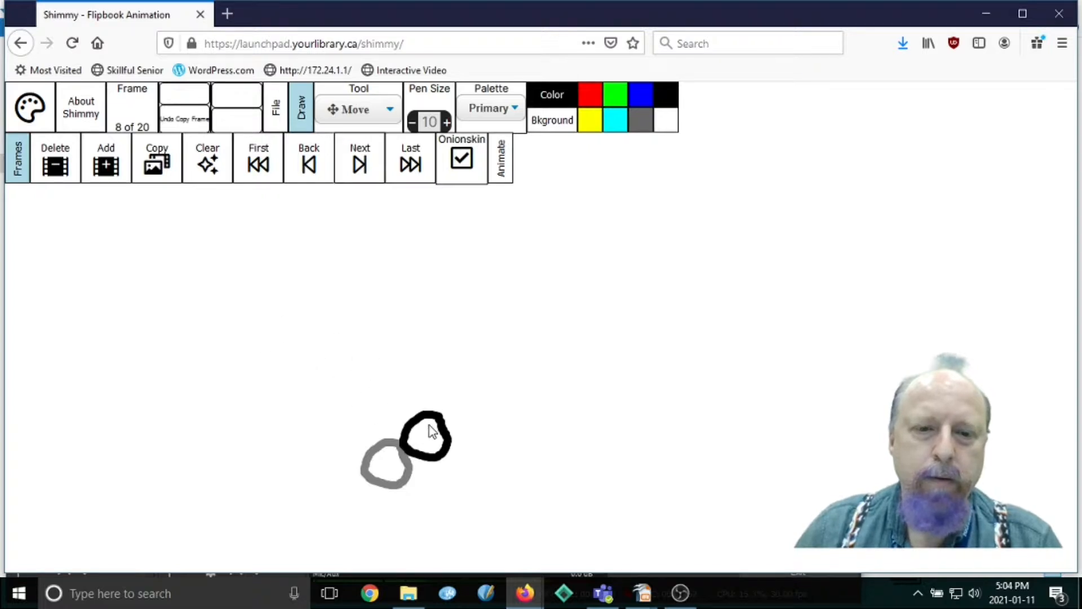
# - Continue the circle's path upward and right through frames 9 to 11, and place it level and further right in frame 12
pyautogui.click(362, 164)
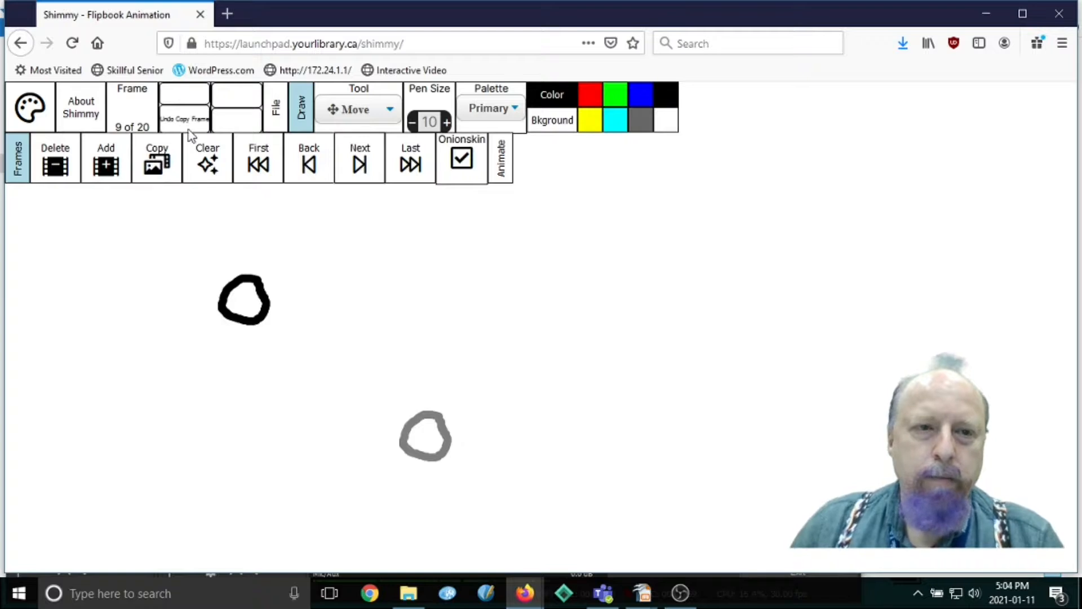
pyautogui.moveTo(248, 284); pyautogui.dragTo(464, 398)
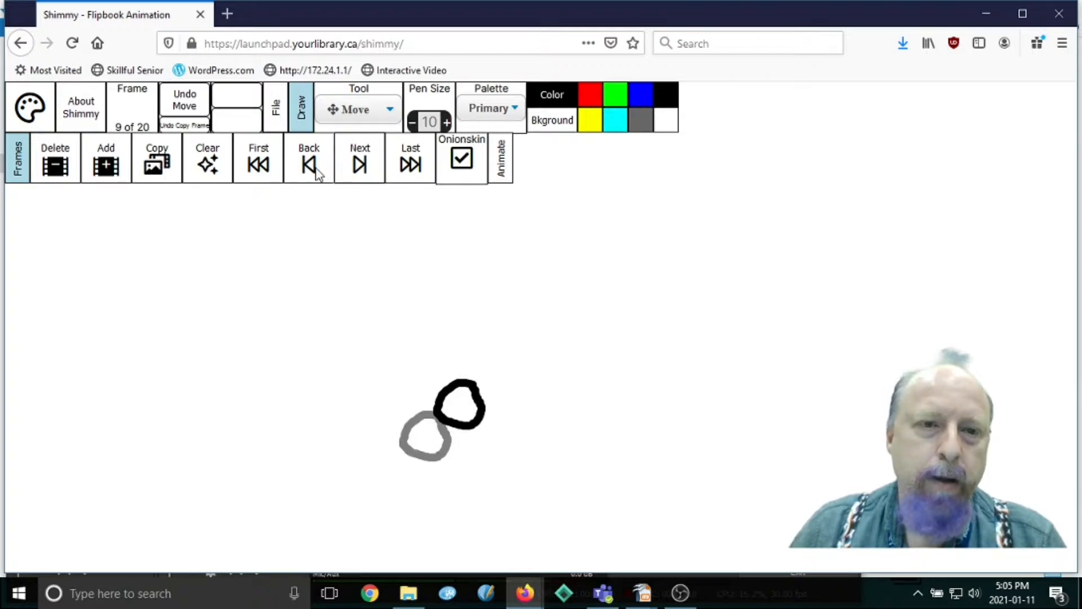
pyautogui.click(359, 165)
pyautogui.moveTo(246, 307); pyautogui.dragTo(503, 381)
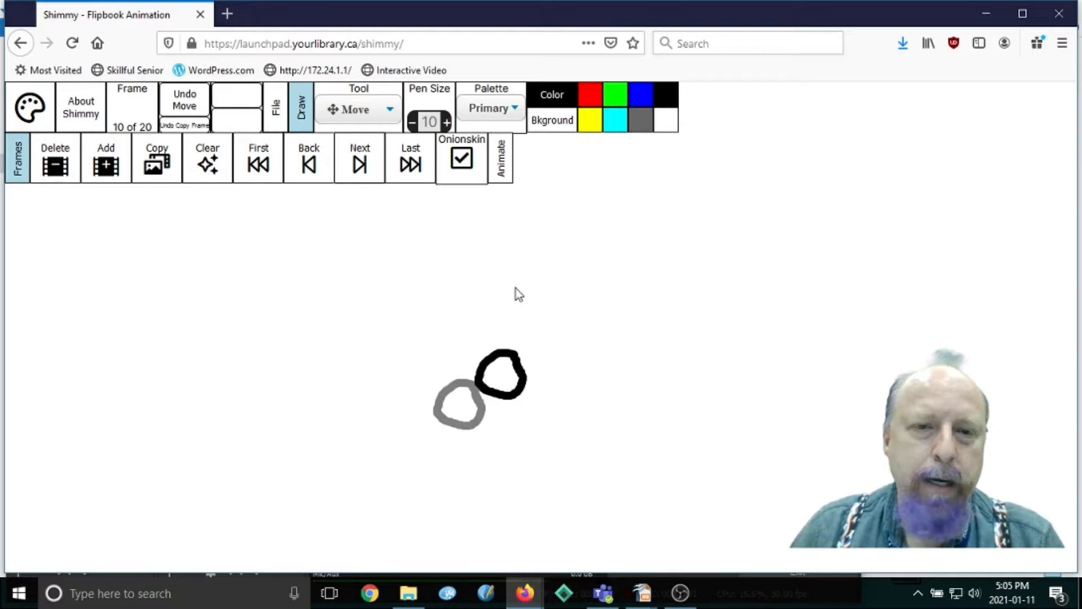
pyautogui.click(370, 165)
pyautogui.moveTo(265, 310); pyautogui.dragTo(550, 358)
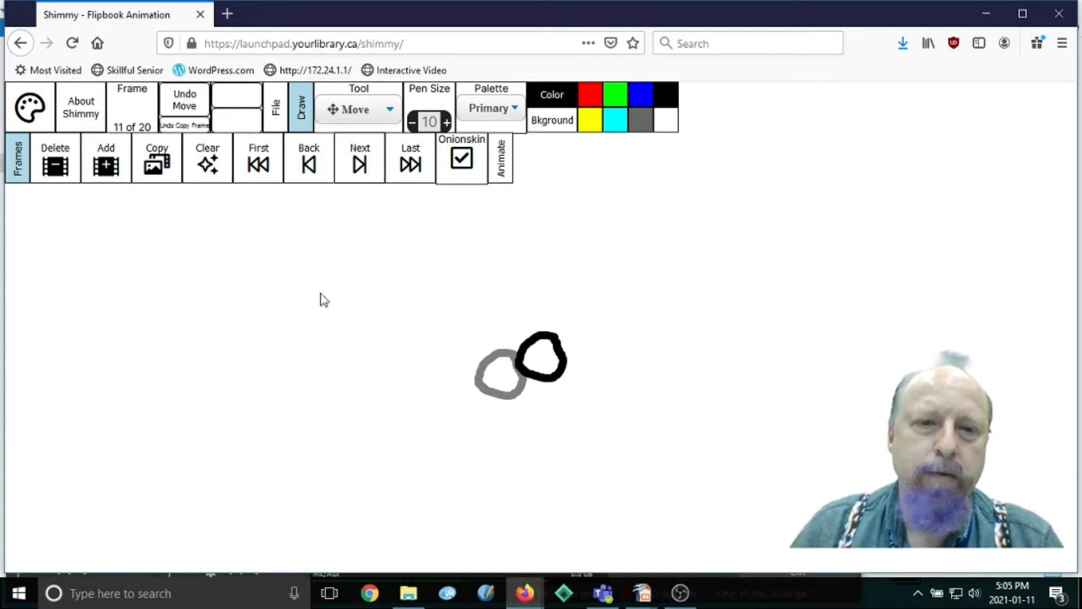
pyautogui.click(370, 160)
pyautogui.moveTo(262, 306); pyautogui.dragTo(593, 364)
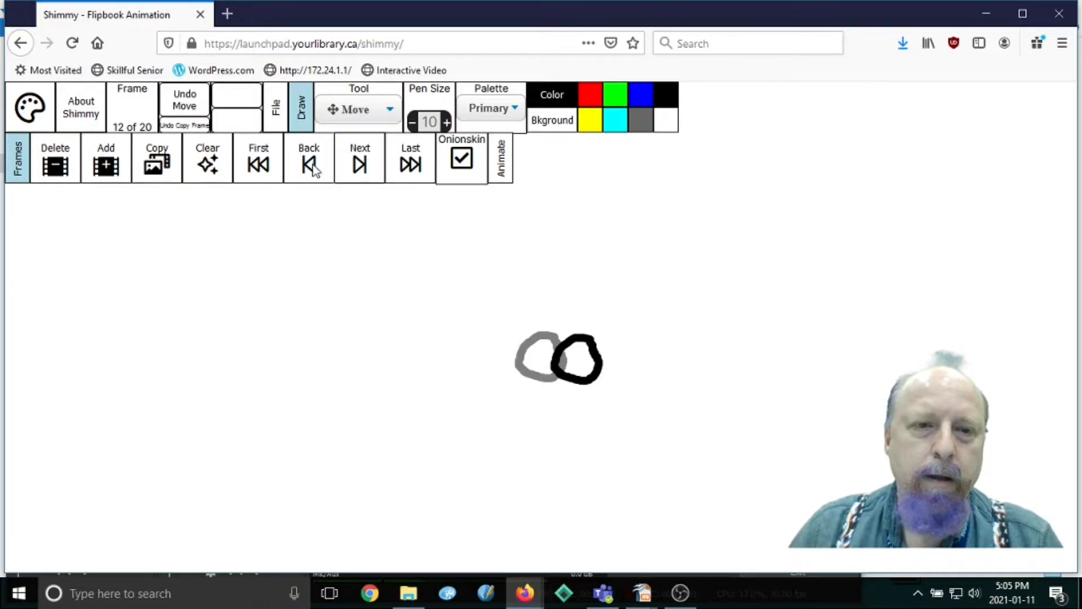
# - Shift the circle progressively down and right in frames 13 to 16, placing each one at the edge of its onionskin
pyautogui.click(366, 165)
pyautogui.moveTo(265, 307); pyautogui.dragTo(627, 410)
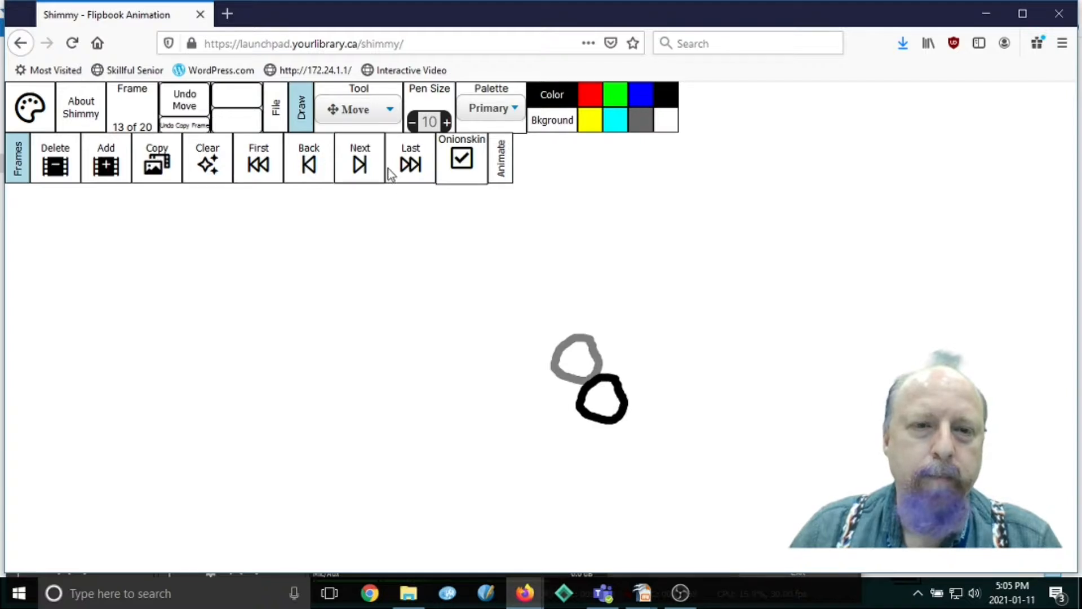
pyautogui.click(364, 163)
pyautogui.moveTo(246, 320); pyautogui.dragTo(623, 449)
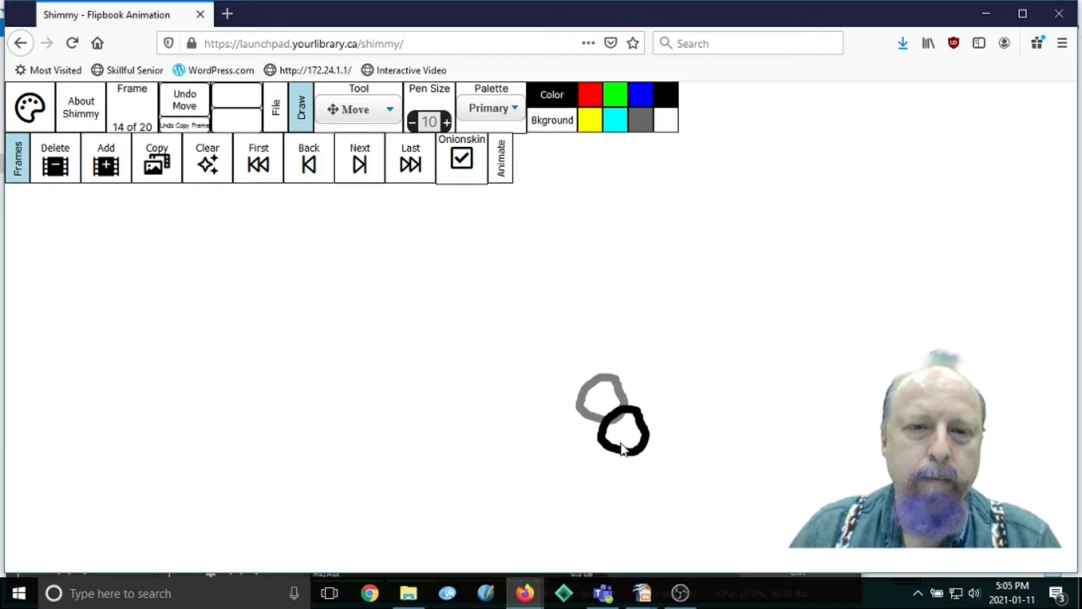
pyautogui.click(358, 164)
pyautogui.moveTo(257, 320); pyautogui.dragTo(697, 505)
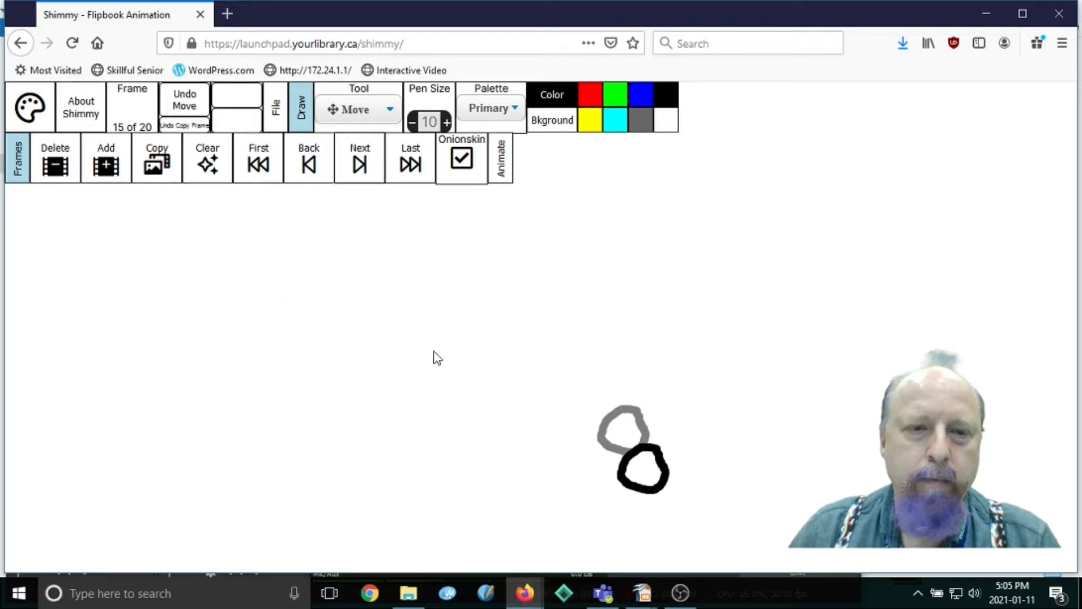
pyautogui.click(361, 164)
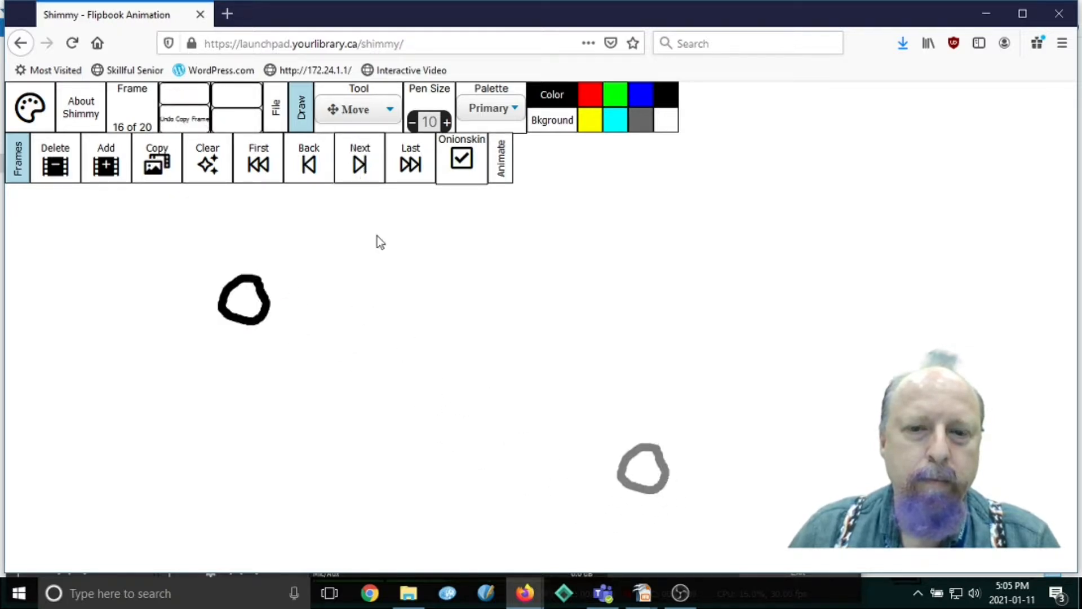
pyautogui.moveTo(256, 328); pyautogui.dragTo(659, 518)
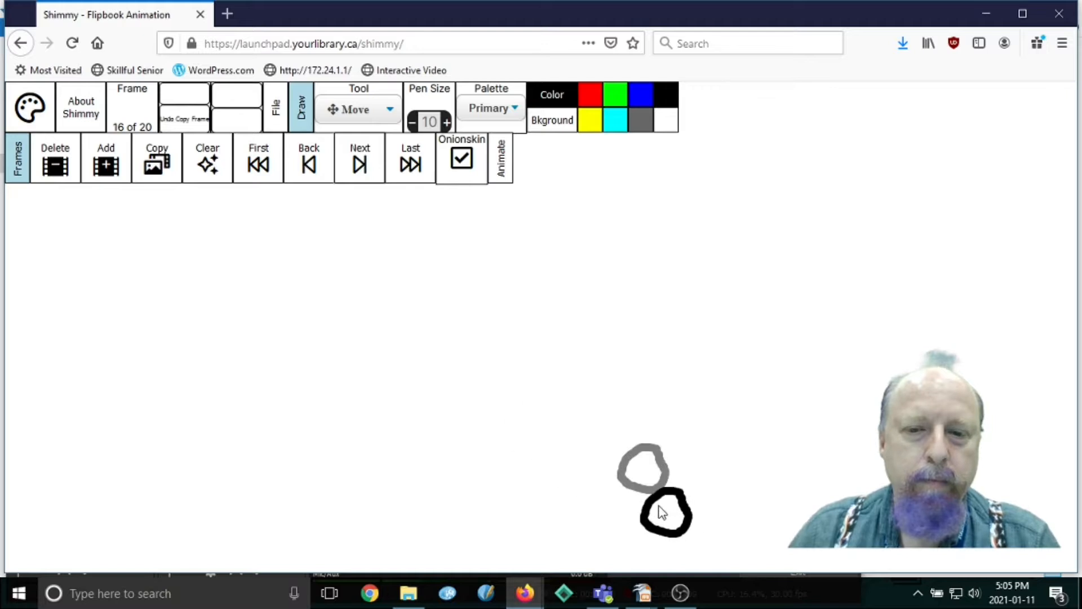
# - Move the circle slightly up and right in frames 17 to 19, and straight right of its onionskin in frame 20
pyautogui.click(359, 165)
pyautogui.moveTo(300, 317); pyautogui.dragTo(702, 498)
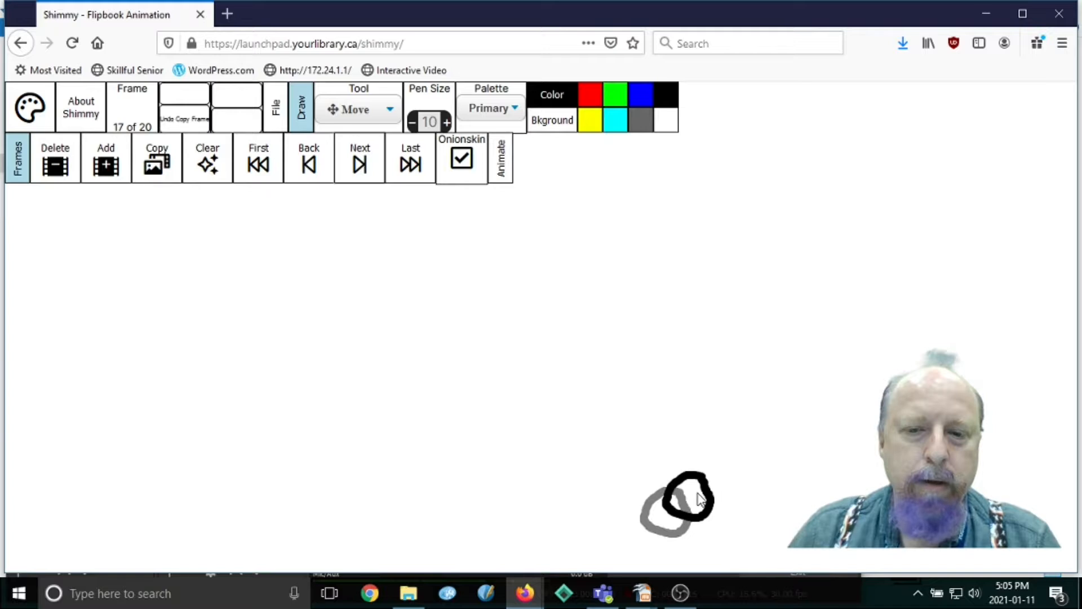
pyautogui.click(361, 166)
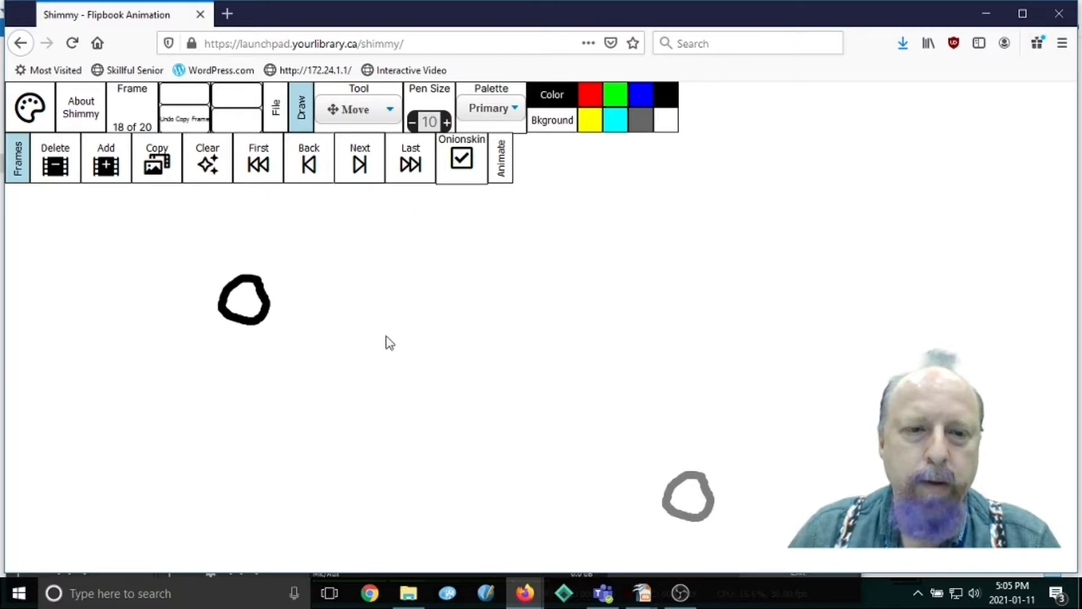
pyautogui.moveTo(252, 303); pyautogui.dragTo(716, 486)
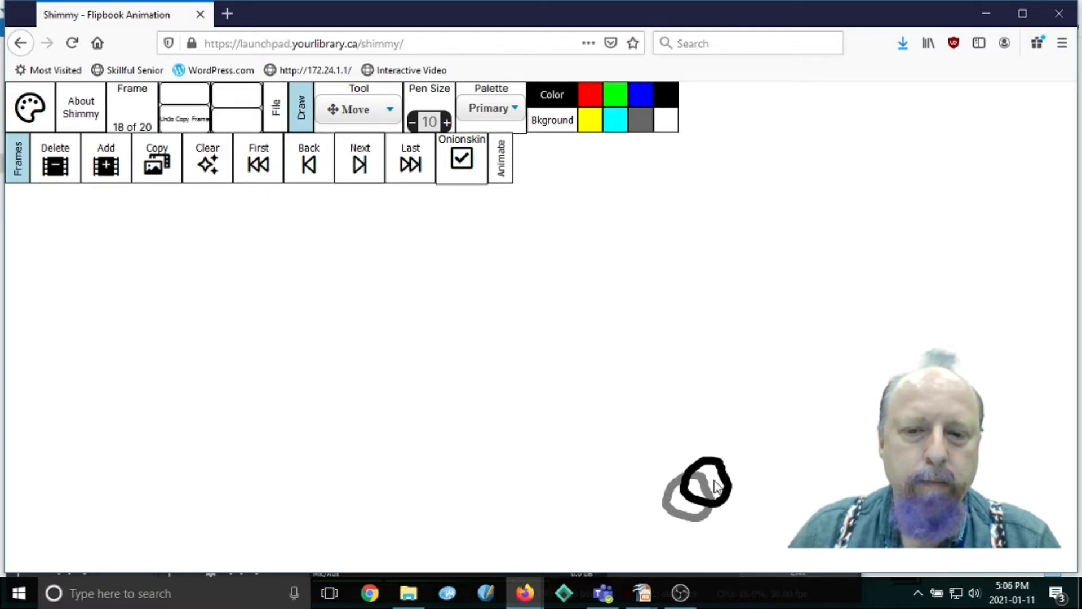
pyautogui.click(361, 166)
pyautogui.moveTo(255, 303); pyautogui.dragTo(743, 461)
pyautogui.click(352, 169)
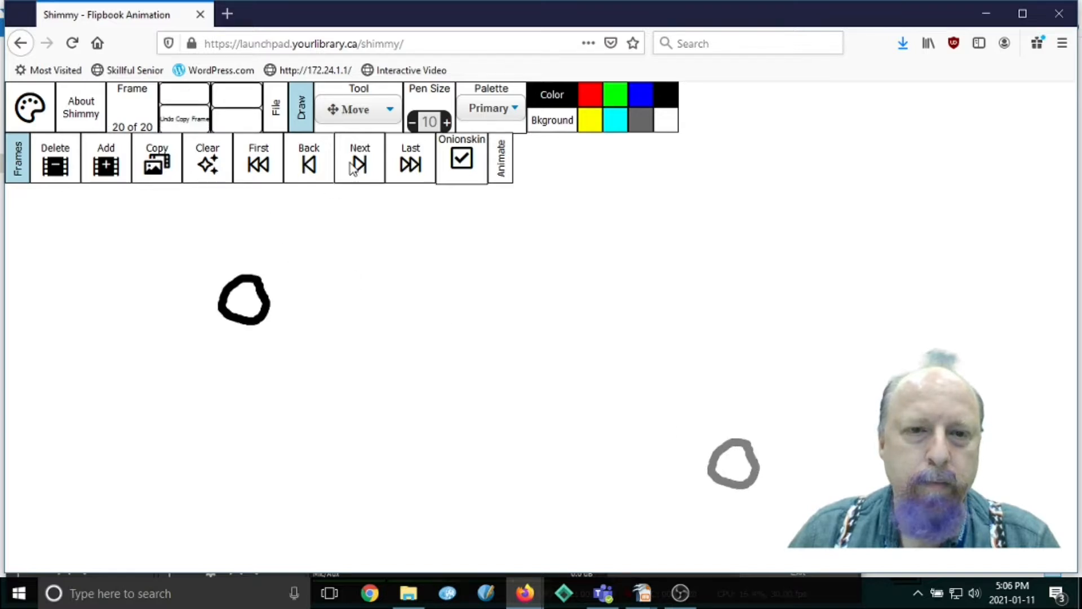
pyautogui.moveTo(272, 312); pyautogui.dragTo(713, 448)
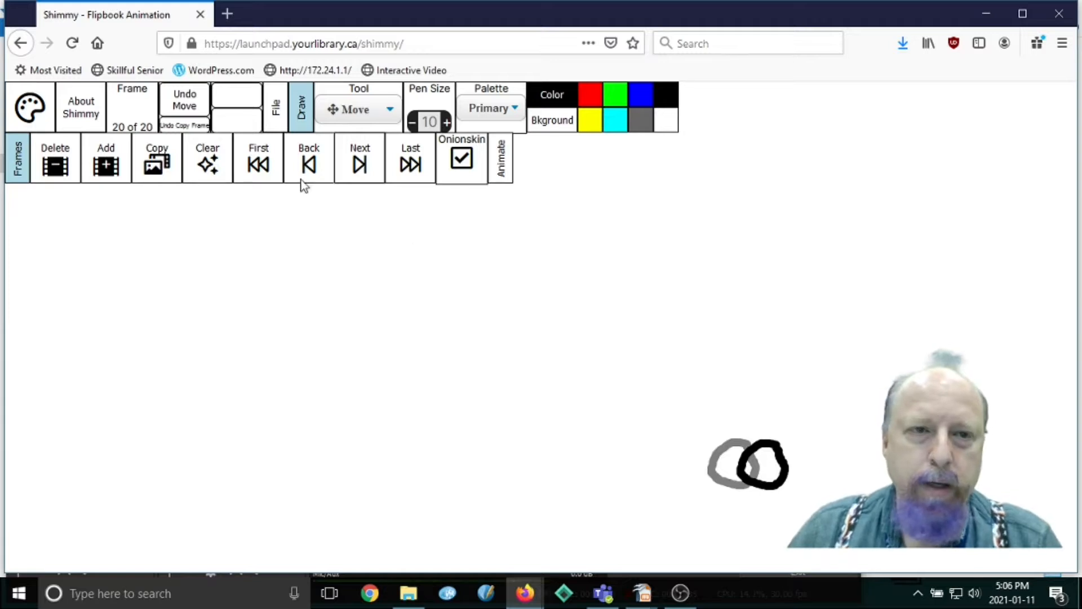
# - Extend the animation to 23 frames by copying the last frame, shifting the circle further right and down in each copy
pyautogui.click(160, 166)
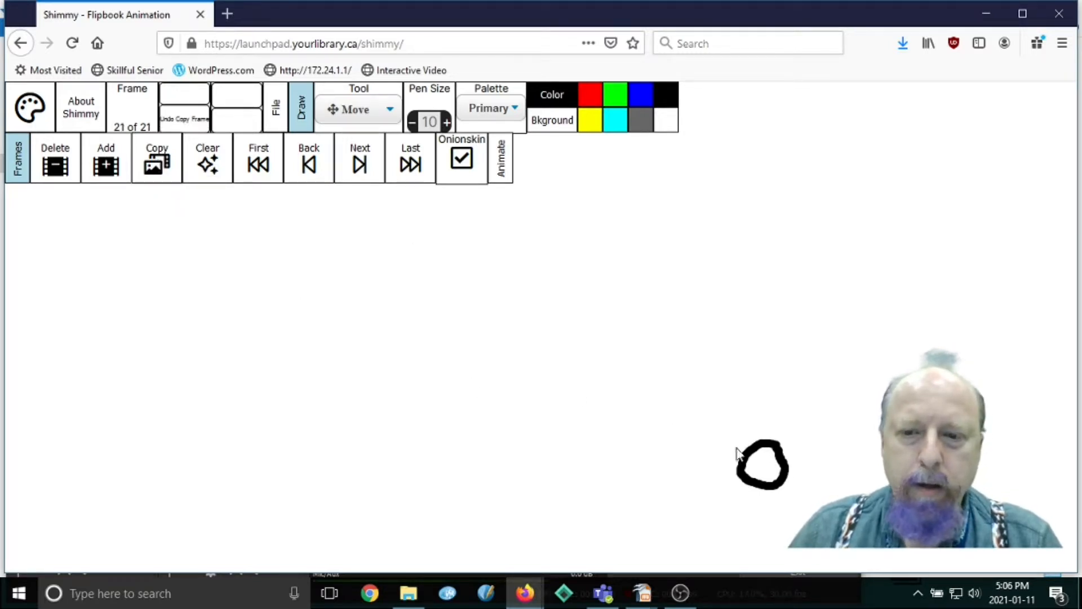
pyautogui.moveTo(767, 471); pyautogui.dragTo(786, 487)
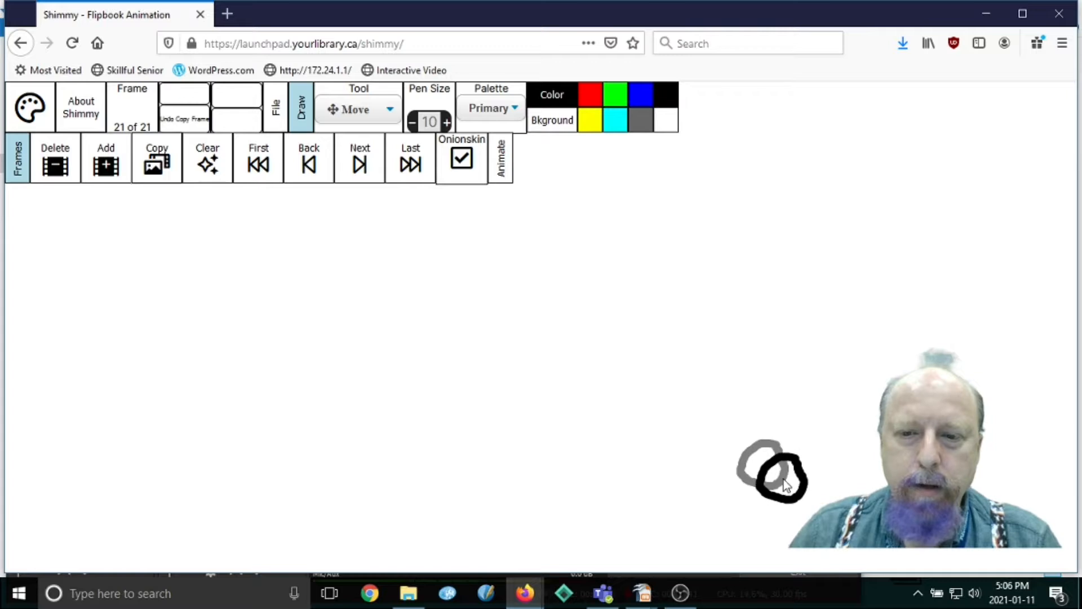
pyautogui.click(168, 163)
pyautogui.moveTo(787, 482); pyautogui.dragTo(820, 489)
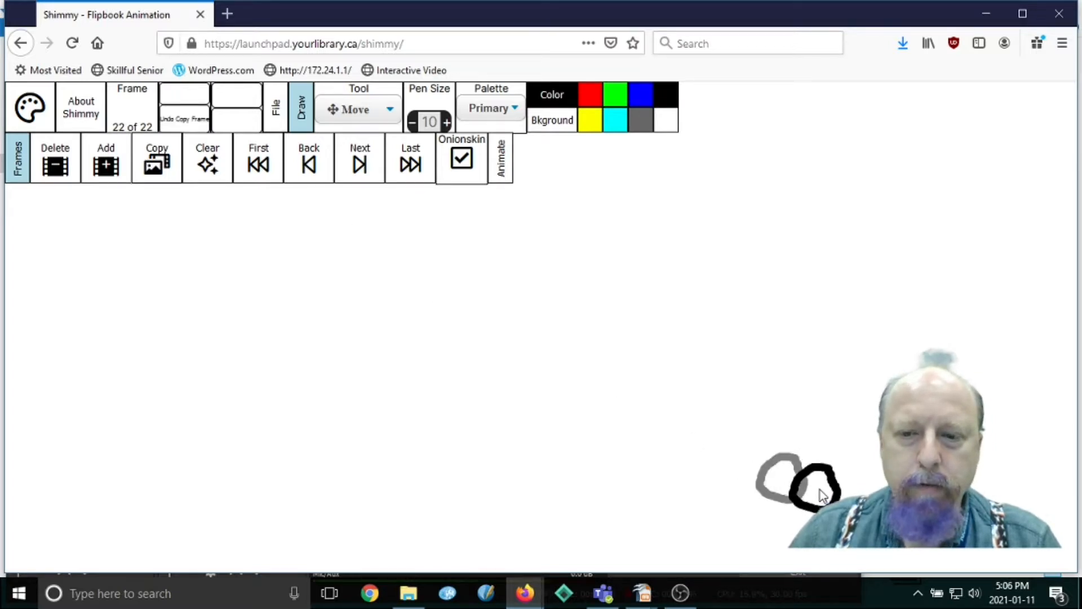
pyautogui.click(143, 155)
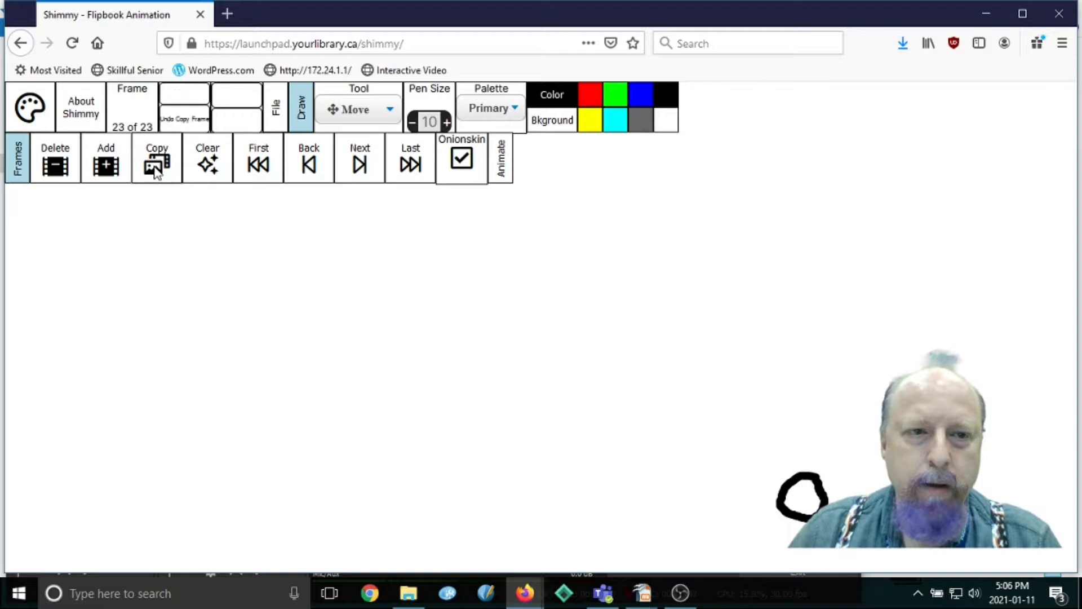
pyautogui.moveTo(846, 524); pyautogui.dragTo(839, 519)
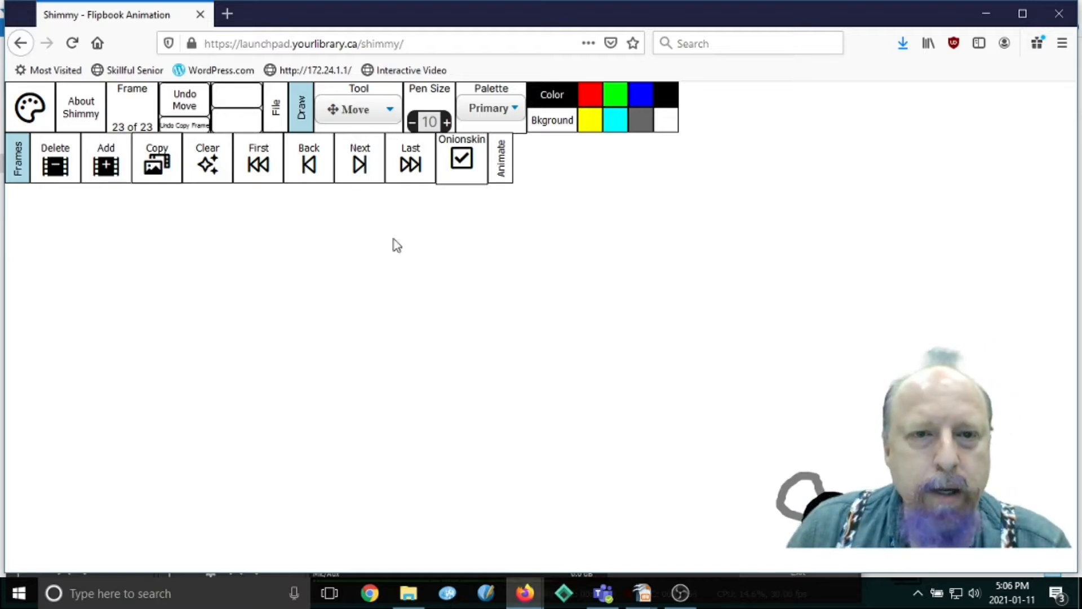
# - Show the animation controls and play the circle animation at 10 FPS
pyautogui.click(497, 163)
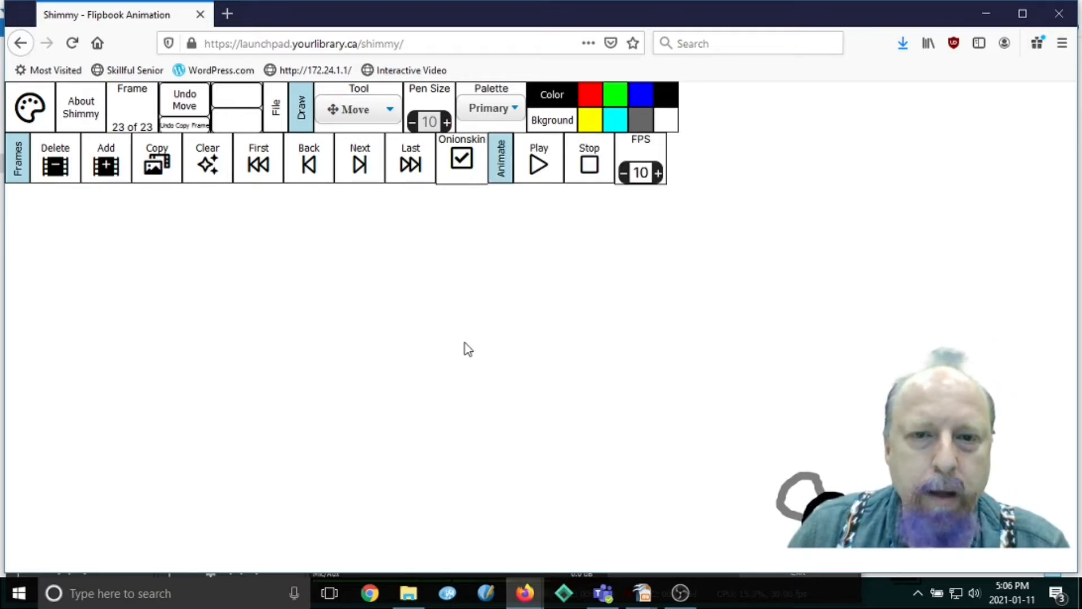
pyautogui.click(539, 167)
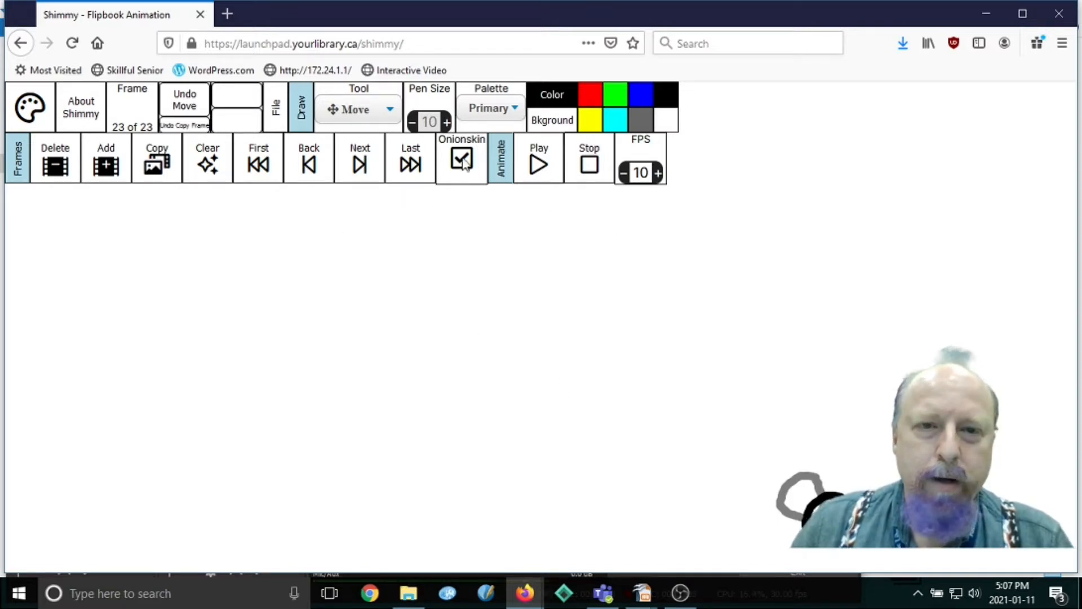
pyautogui.click(370, 109)
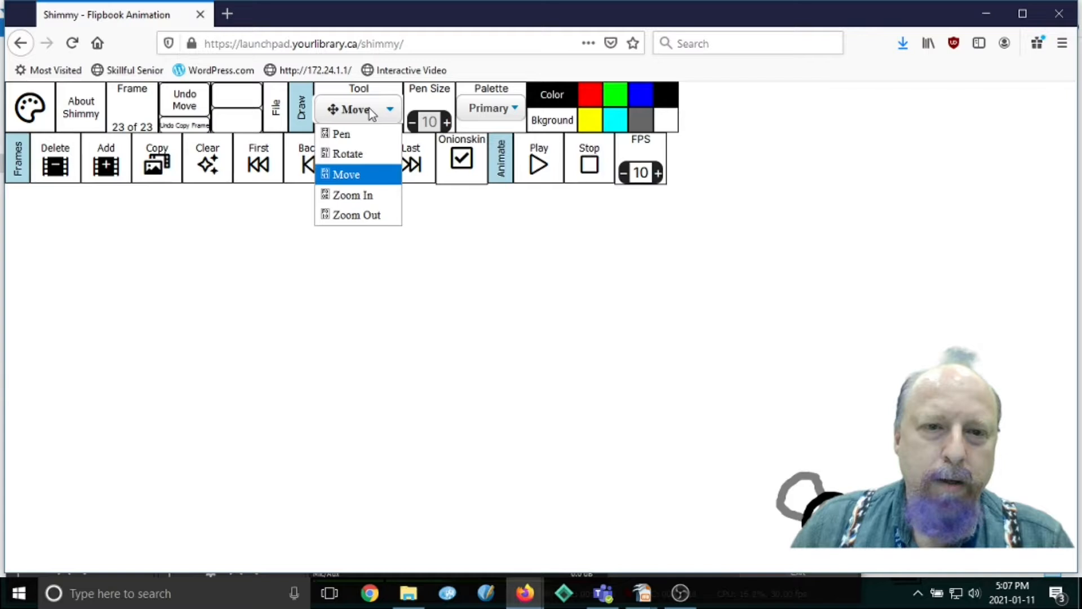
pyautogui.click(371, 110)
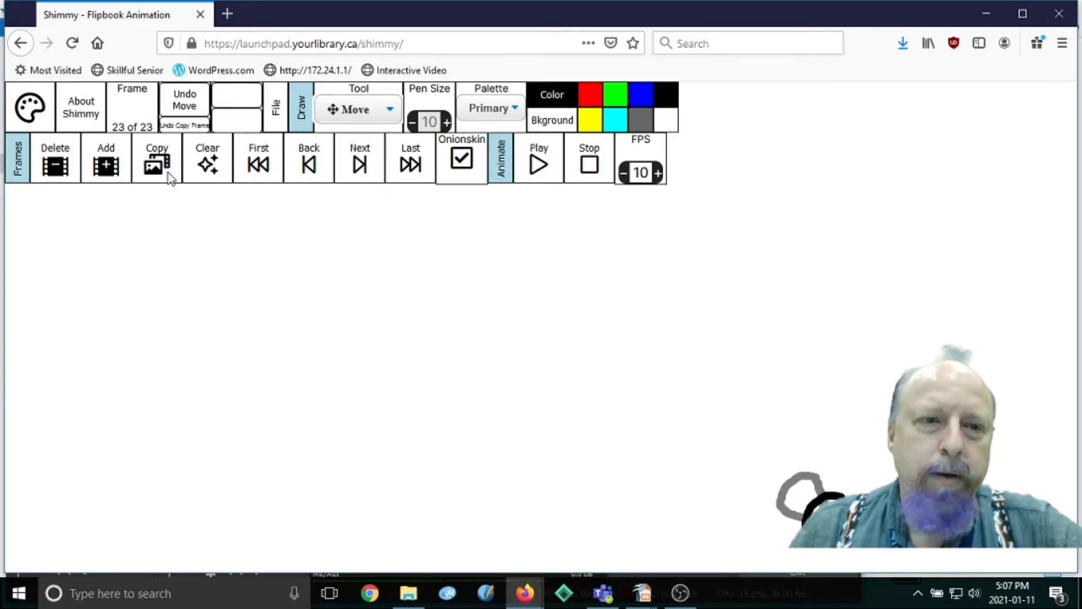
# - Clear the circle from the last frame and start a new animation
pyautogui.click(208, 166)
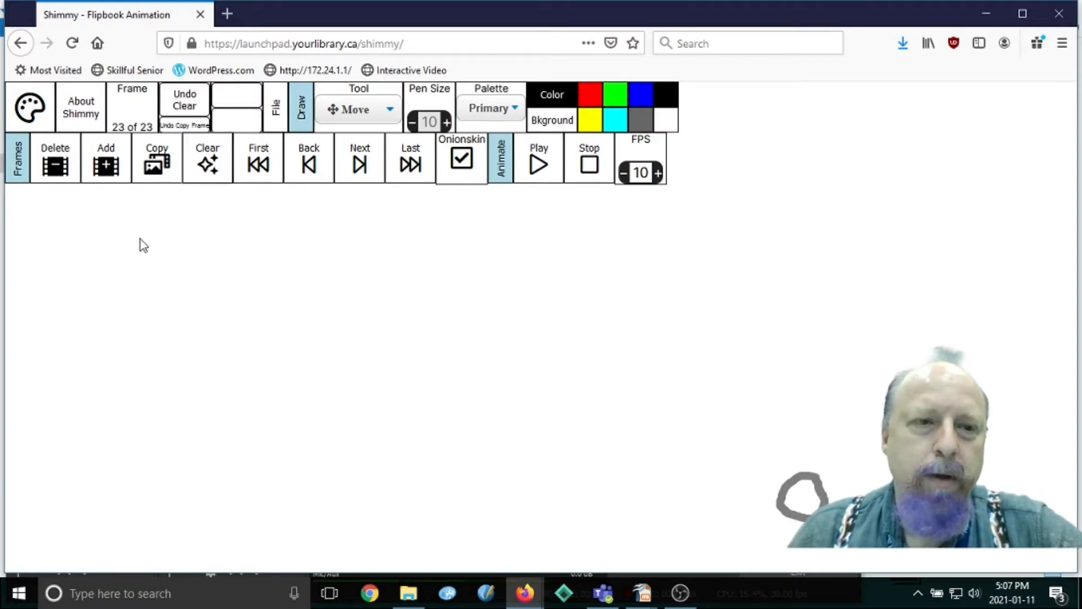
pyautogui.click(277, 109)
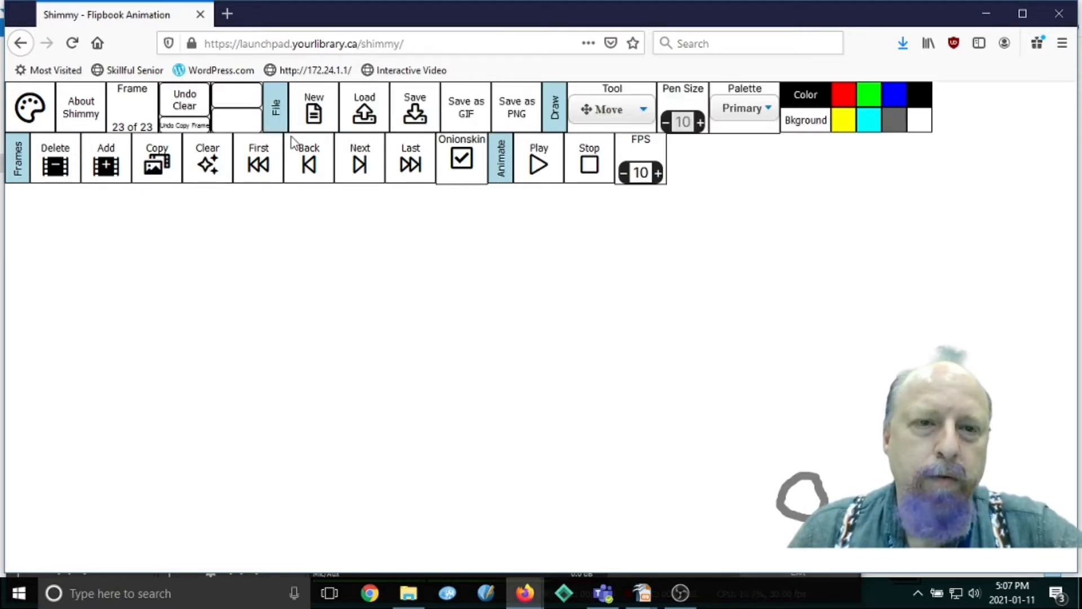
pyautogui.click(309, 112)
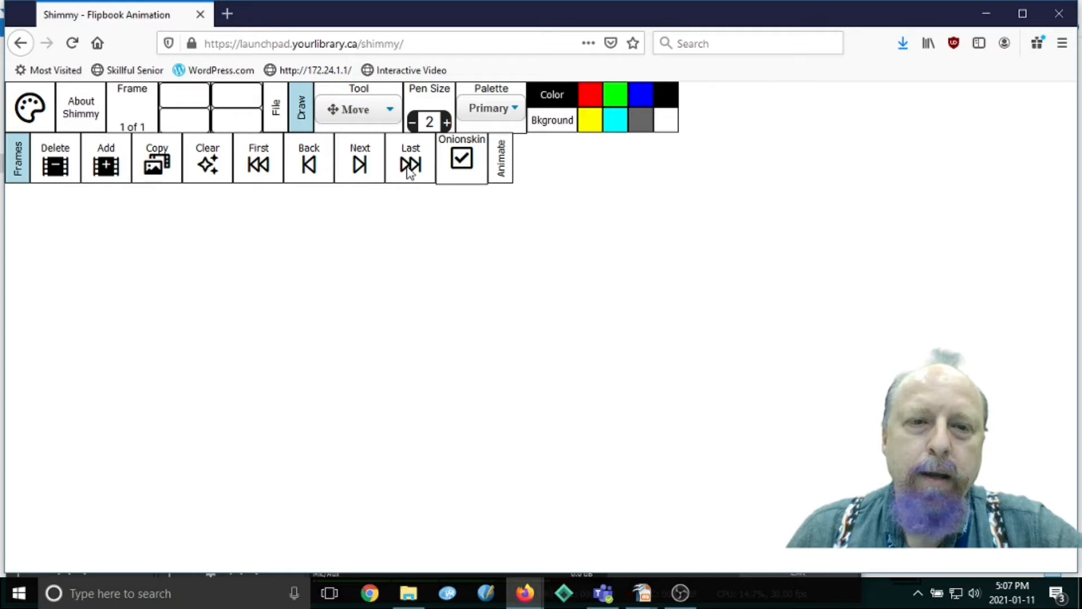
# - Show the animation controls and demonstrate lowering and raising the frame rate, ending at 10 FPS
pyautogui.click(504, 159)
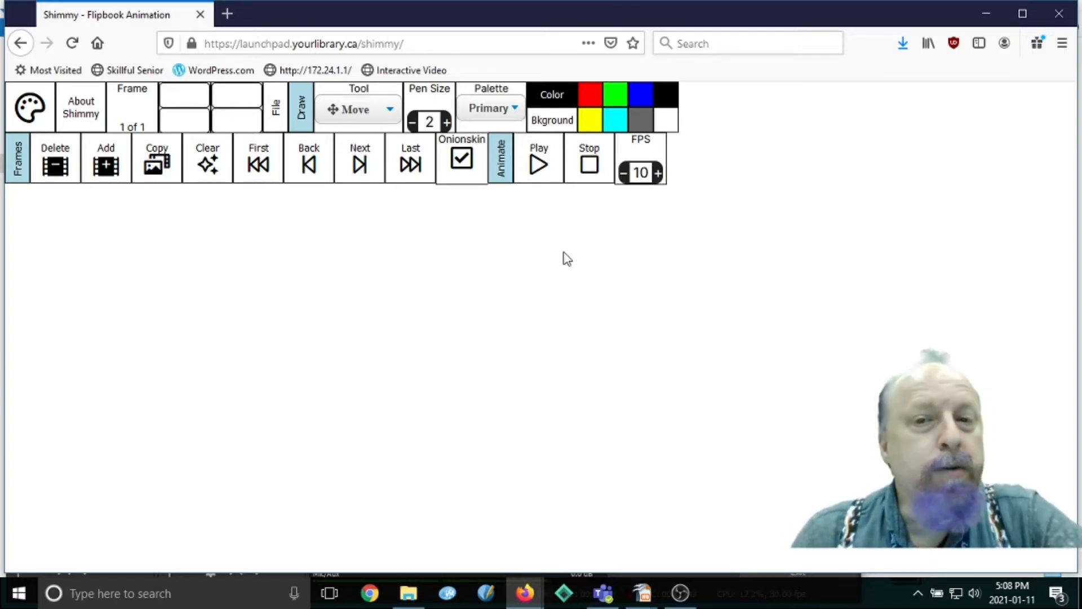
pyautogui.click(625, 179)
pyautogui.click(658, 174)
pyautogui.click(658, 174)
pyautogui.click(657, 174)
pyautogui.click(658, 175)
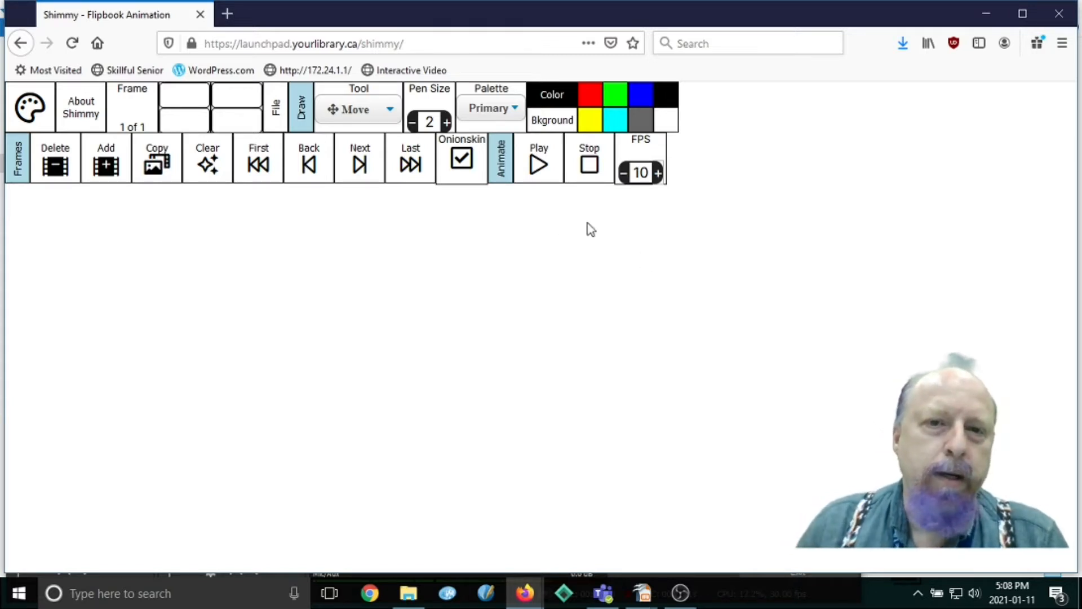
# - Draw a thin red open circle near the canvas centre at pen size 2, and increase the pen size to 10
pyautogui.click(593, 102)
pyautogui.moveTo(473, 294)
pyautogui.mouseDown()
pyautogui.moveTo(468, 400)
pyautogui.moveTo(516, 327)
pyautogui.mouseUp()
pyautogui.click(446, 122)
pyautogui.click(447, 122)
pyautogui.click(446, 122)
pyautogui.click(447, 122)
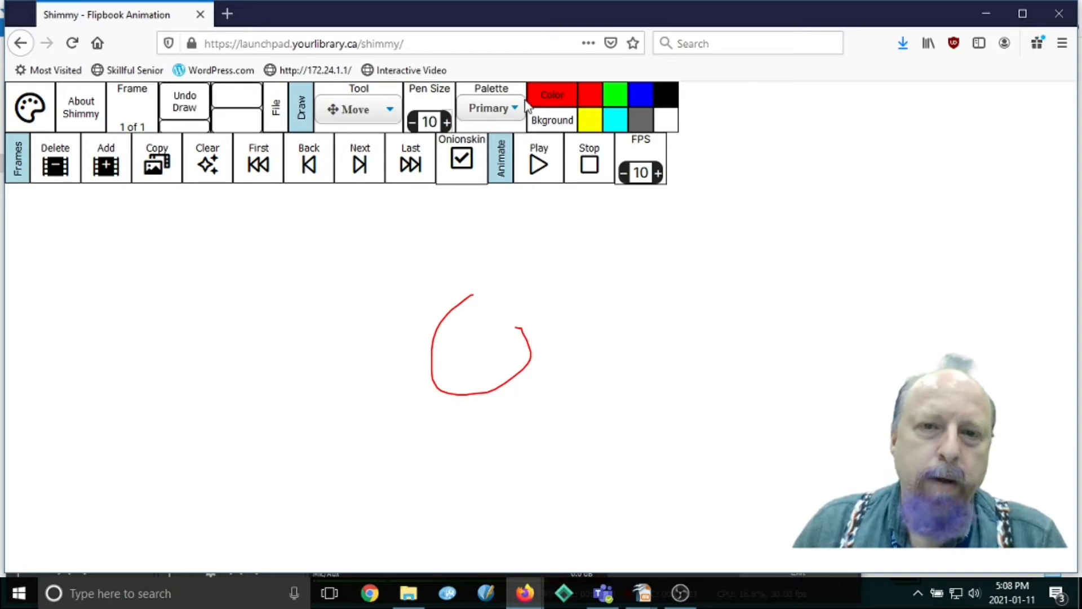
# - Draw thick freehand circles in green, blue and grey around the red one, using the Primary palette colors
pyautogui.click(616, 95)
pyautogui.moveTo(449, 262)
pyautogui.mouseDown()
pyautogui.moveTo(370, 312)
pyautogui.moveTo(479, 305)
pyautogui.moveTo(356, 280)
pyautogui.mouseUp()
pyautogui.click(642, 96)
pyautogui.moveTo(637, 304)
pyautogui.mouseDown()
pyautogui.moveTo(599, 355)
pyautogui.moveTo(665, 310)
pyautogui.moveTo(588, 298)
pyautogui.mouseUp()
pyautogui.click(643, 122)
pyautogui.moveTo(704, 248)
pyautogui.mouseDown()
pyautogui.moveTo(700, 330)
pyautogui.moveTo(692, 242)
pyautogui.mouseUp()
# - Switch the palette to Greens and draw a dark teal loop and a small mid-green circle between the existing circles
pyautogui.click(523, 109)
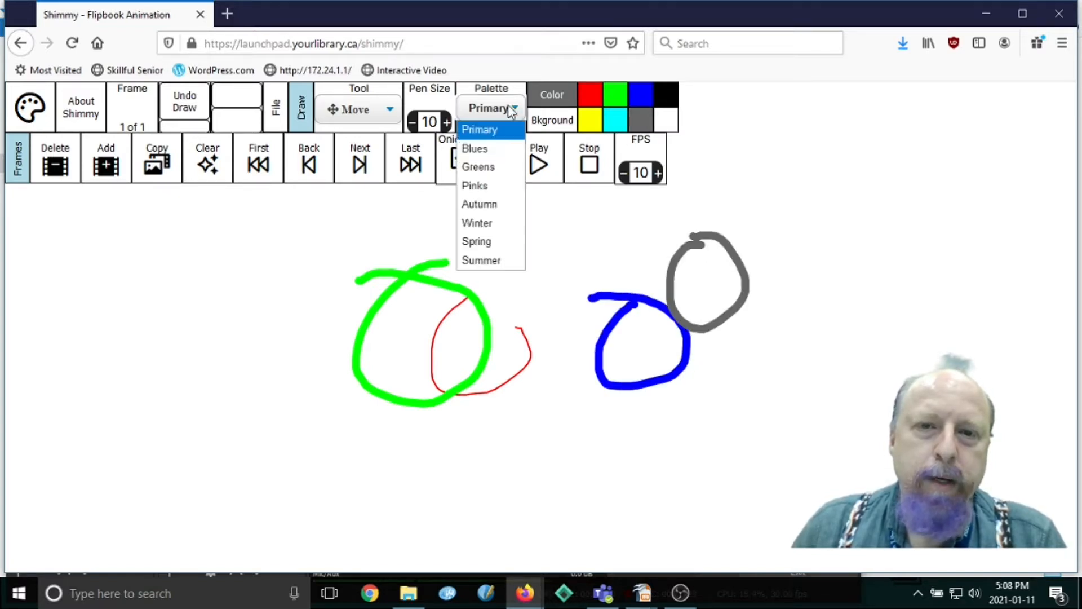
pyautogui.click(483, 163)
pyautogui.click(583, 102)
pyautogui.moveTo(573, 205)
pyautogui.mouseDown()
pyautogui.moveTo(592, 314)
pyautogui.moveTo(536, 286)
pyautogui.moveTo(519, 251)
pyautogui.moveTo(486, 277)
pyautogui.mouseUp()
pyautogui.click(591, 125)
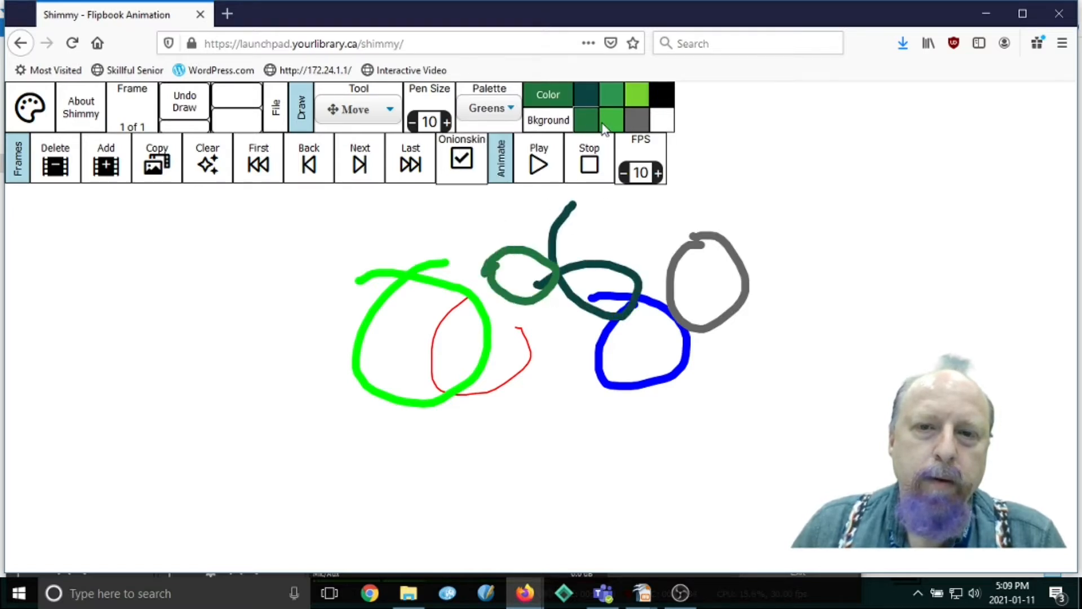
# - Draw an open mid-green circle overlapping the blue one, and change the canvas background to purple with the color wheel
pyautogui.moveTo(597, 323)
pyautogui.mouseDown()
pyautogui.moveTo(584, 391)
pyautogui.moveTo(657, 345)
pyautogui.mouseUp()
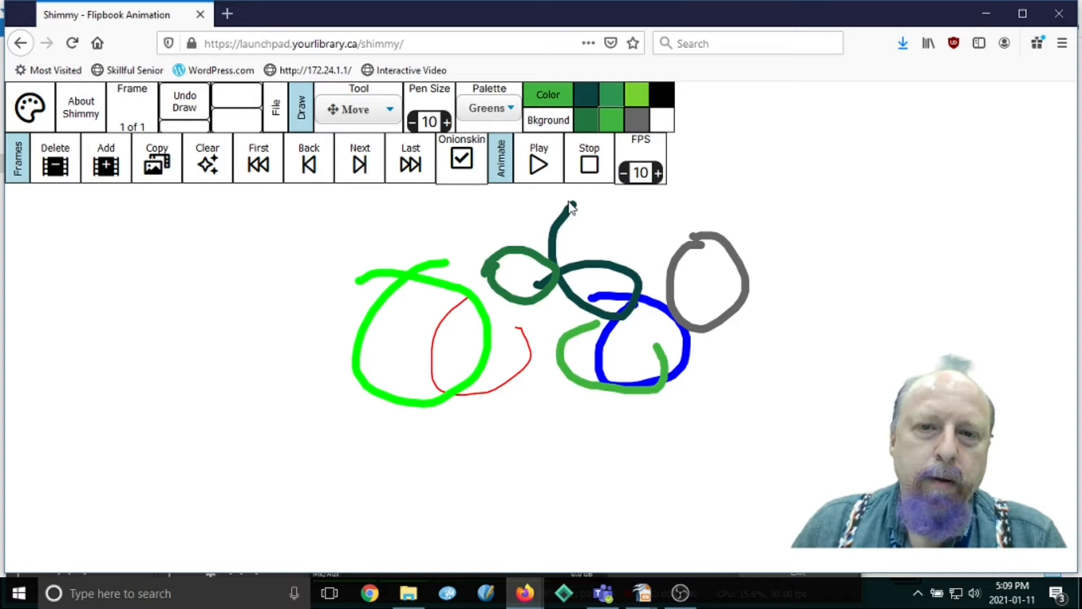
pyautogui.click(556, 120)
pyautogui.click(556, 119)
pyautogui.click(556, 121)
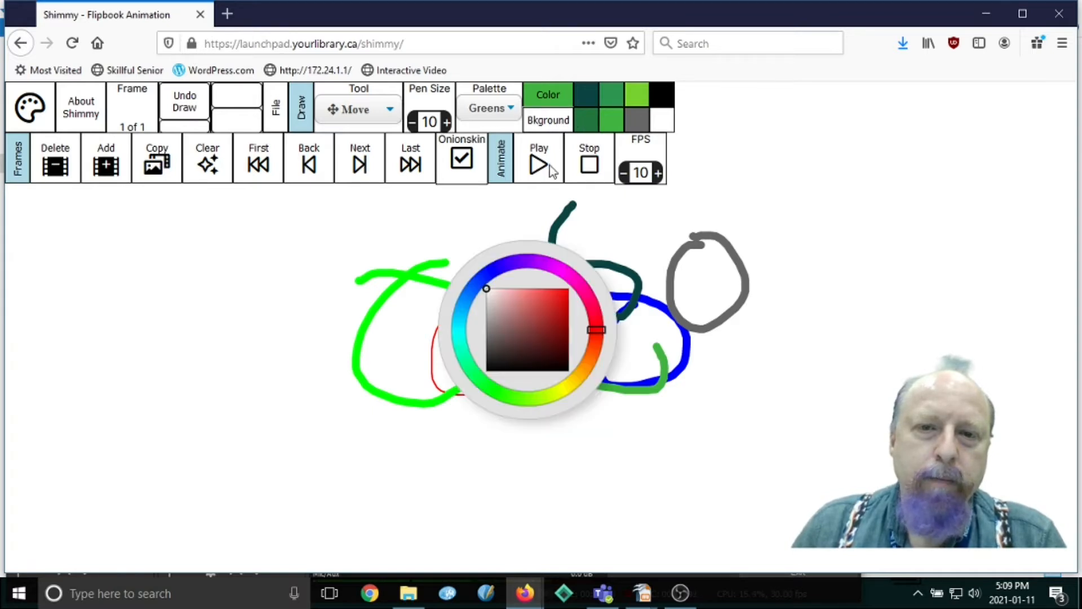
pyautogui.click(542, 262)
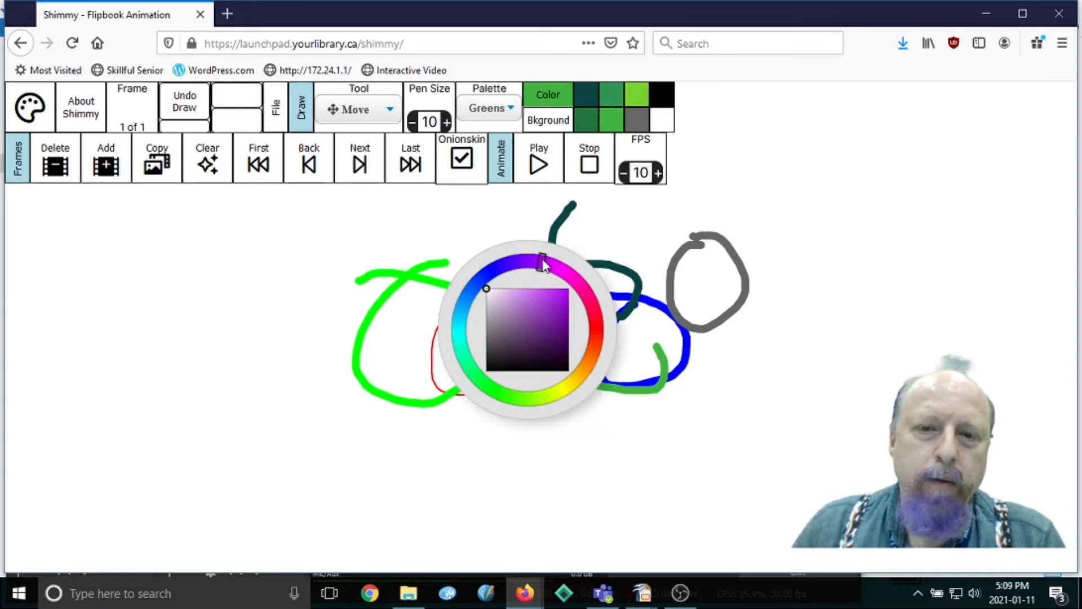
pyautogui.click(534, 120)
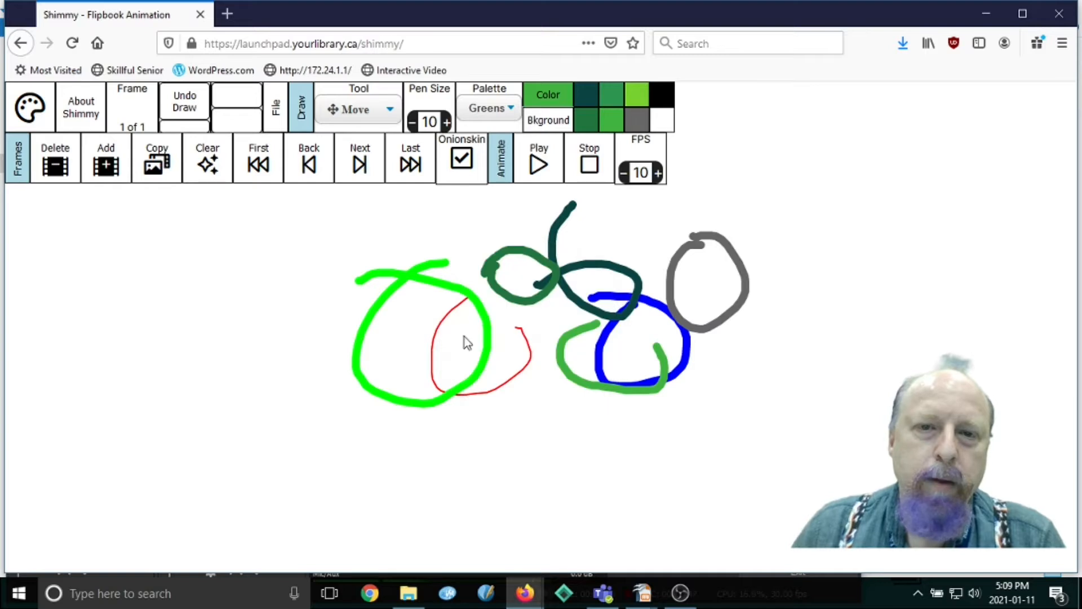
pyautogui.click(555, 122)
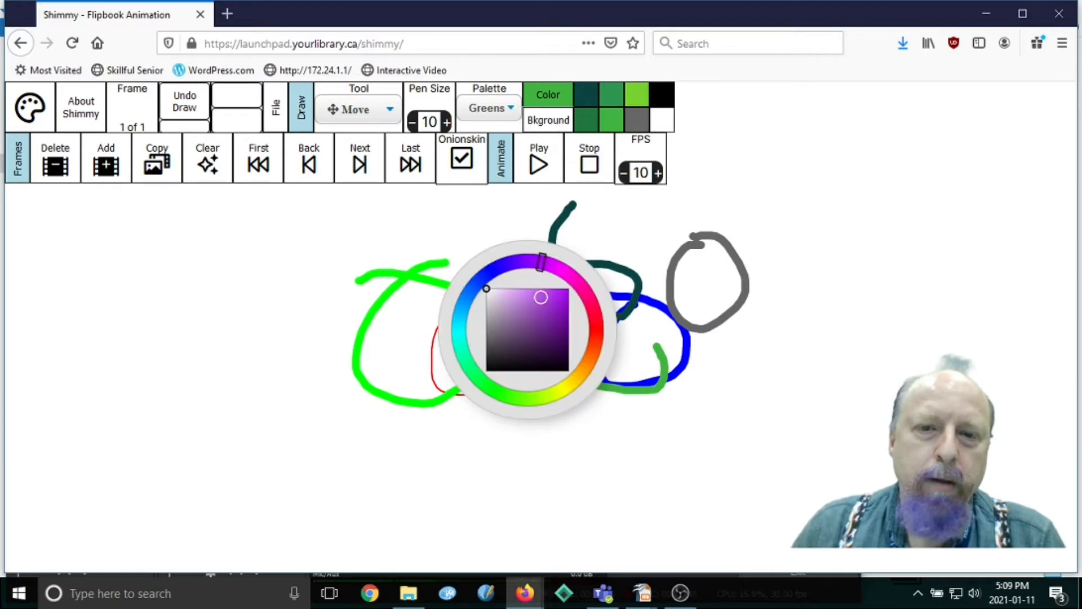
pyautogui.click(550, 128)
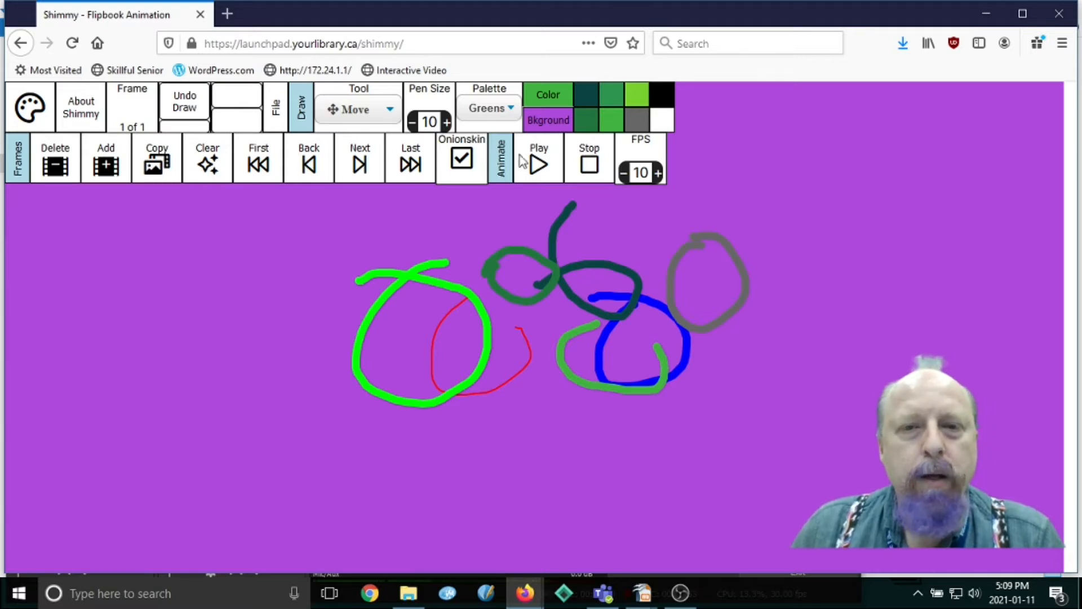
# - Mix a custom yellow pen color, store it in the second swatch of the Greens palette, and draw a bent yellow line over the grey circle
pyautogui.click(546, 93)
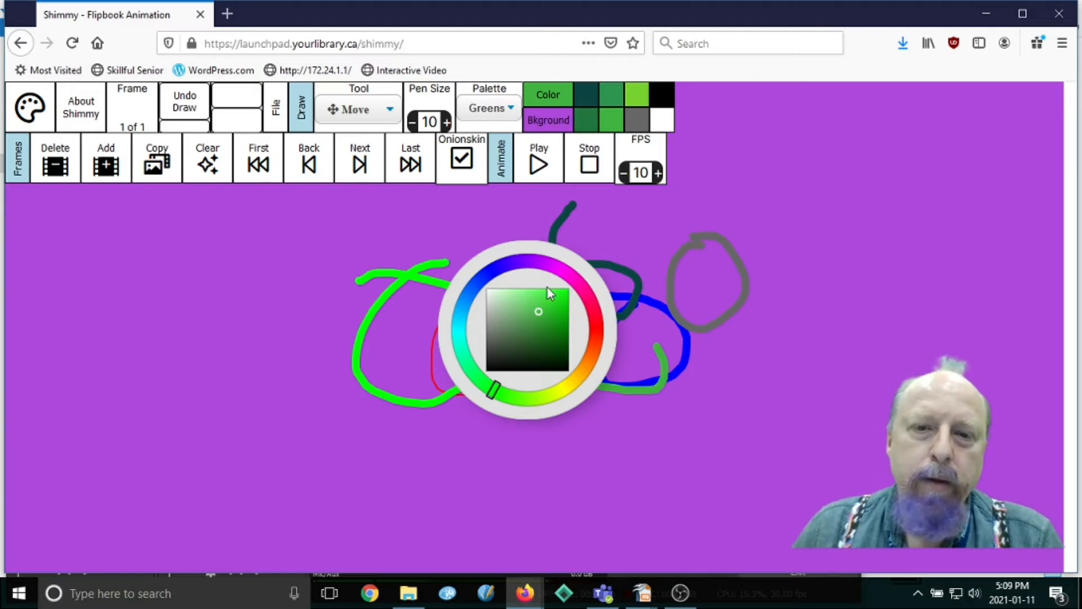
pyautogui.moveTo(465, 302)
pyautogui.mouseDown()
pyautogui.moveTo(479, 279)
pyautogui.moveTo(509, 266)
pyautogui.moveTo(598, 356)
pyautogui.moveTo(585, 367)
pyautogui.mouseUp()
pyautogui.moveTo(546, 318)
pyautogui.mouseDown()
pyautogui.moveTo(555, 316)
pyautogui.moveTo(516, 317)
pyautogui.moveTo(538, 353)
pyautogui.mouseUp()
pyautogui.click(554, 396)
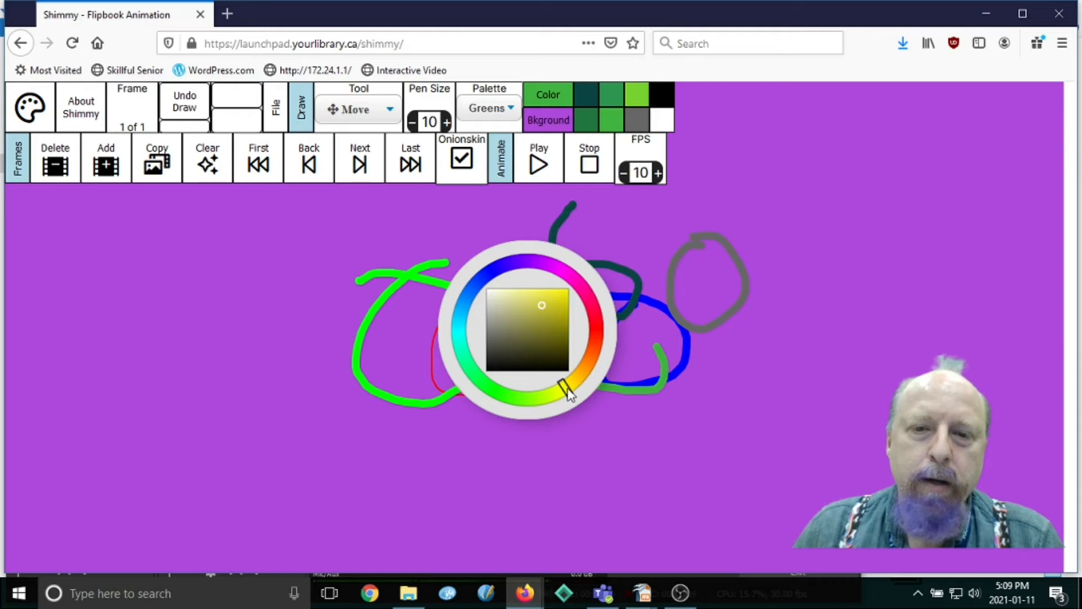
pyautogui.click(562, 302)
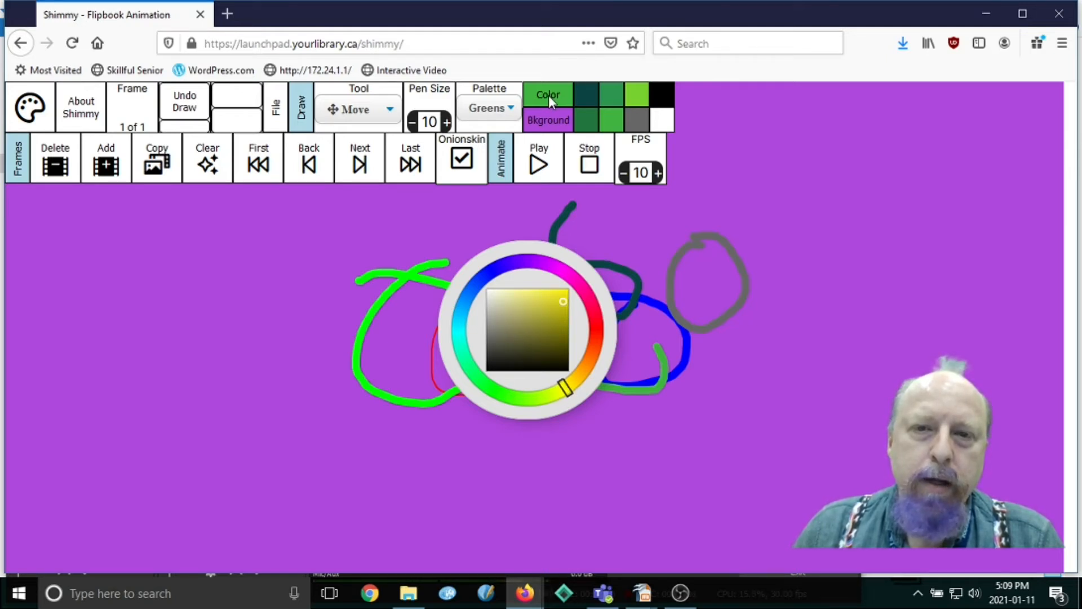
pyautogui.click(619, 93)
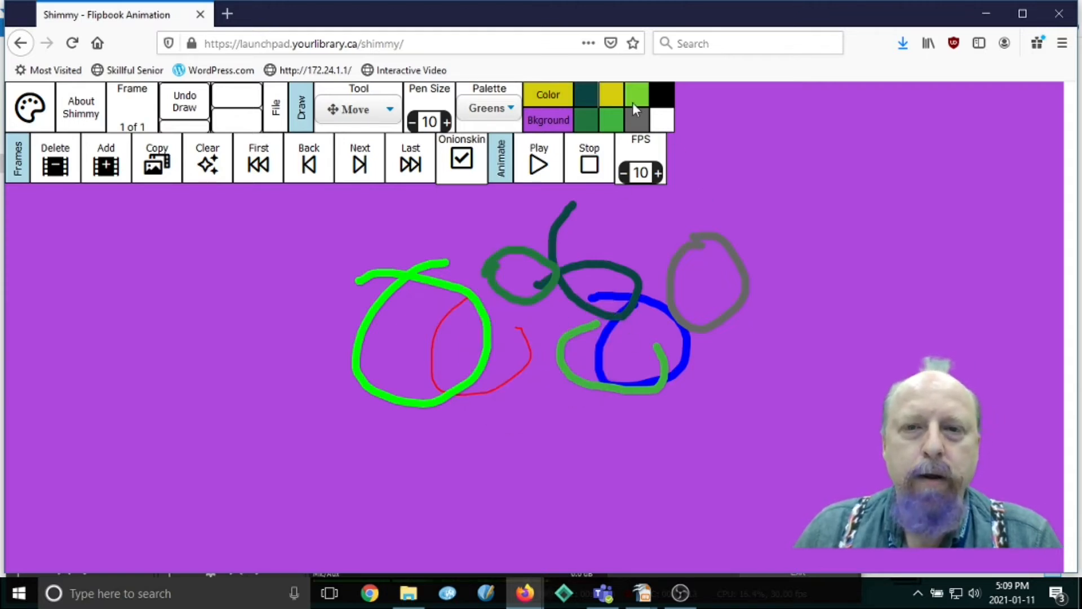
pyautogui.moveTo(680, 232); pyautogui.dragTo(817, 354)
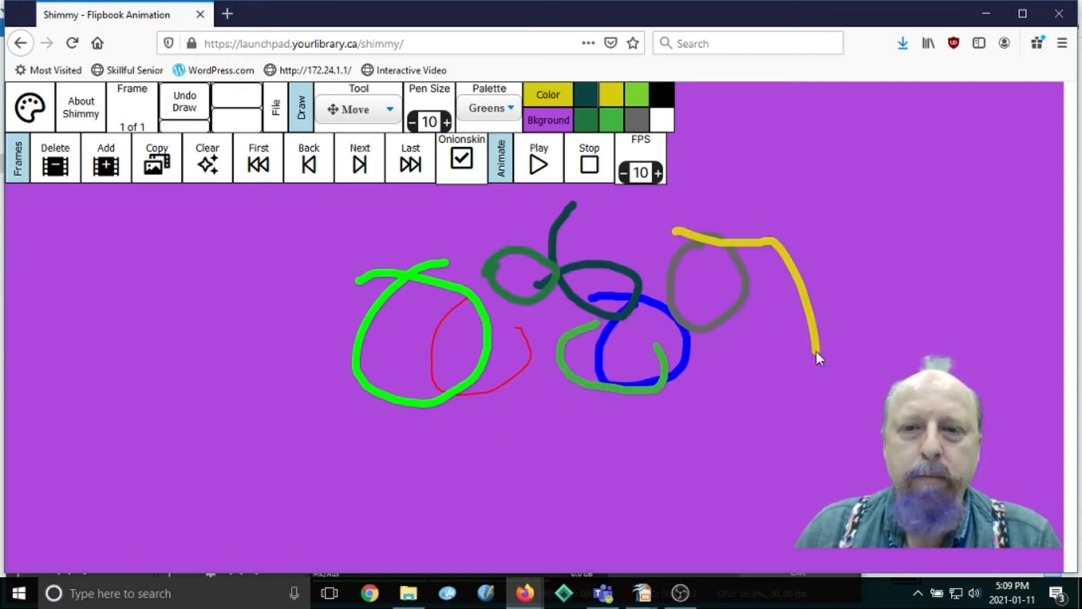
# - Try to draw grey and black strokes near the yellow line
pyautogui.moveTo(637, 120); pyautogui.dragTo(826, 247)
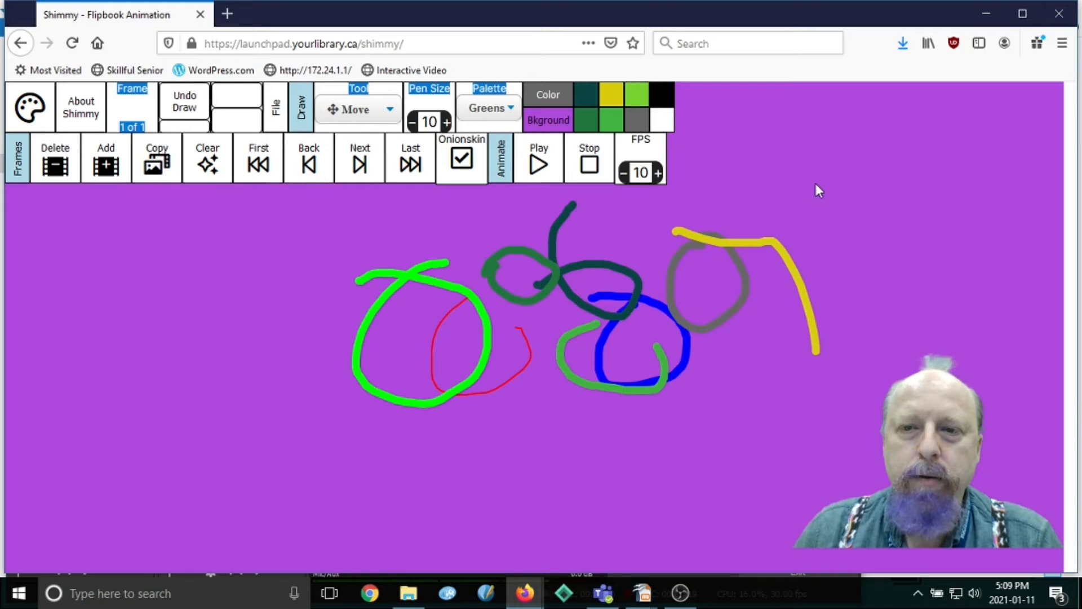
pyautogui.click(660, 102)
pyautogui.click(803, 245)
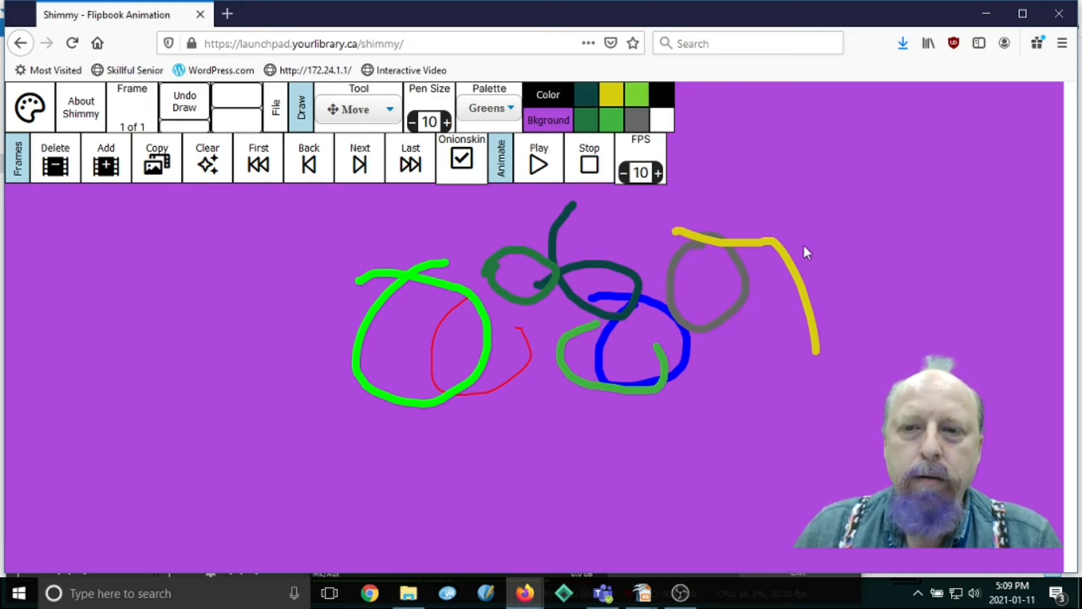
pyautogui.moveTo(791, 177); pyautogui.dragTo(793, 189)
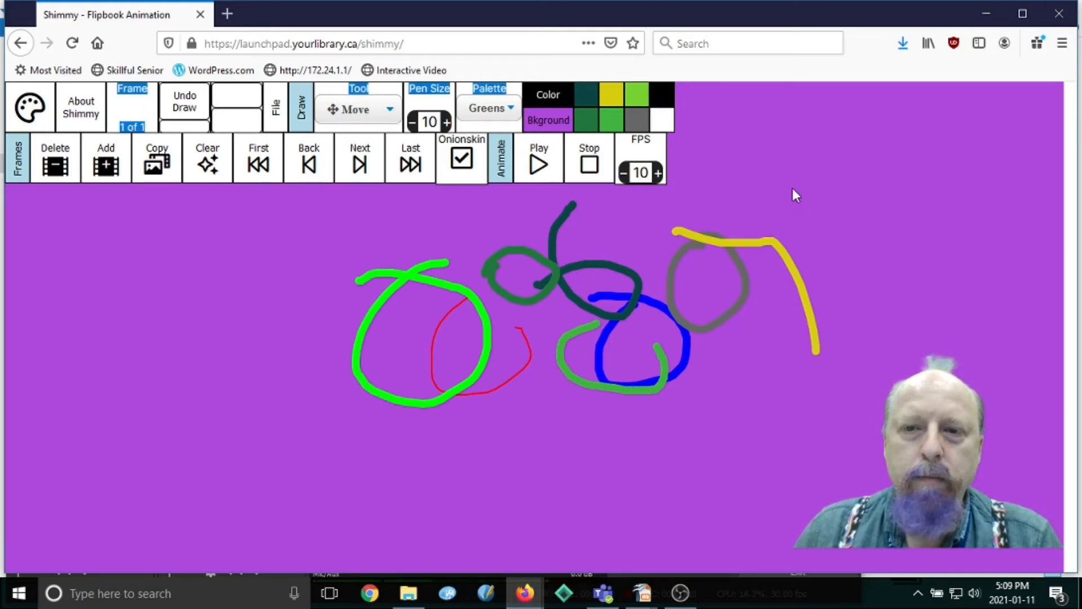
pyautogui.click(343, 88)
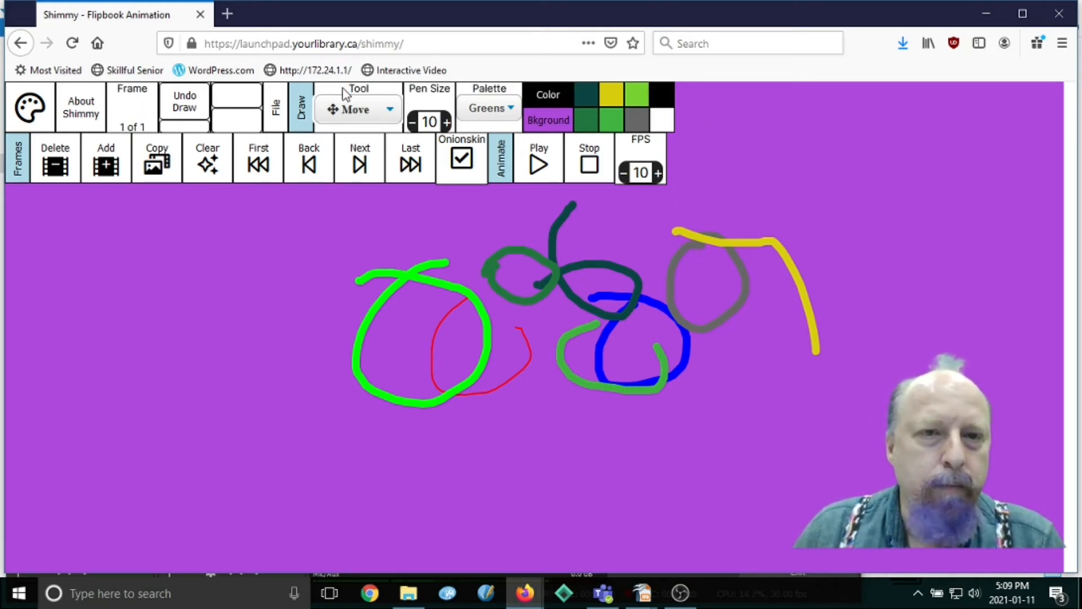
pyautogui.moveTo(660, 98); pyautogui.dragTo(775, 241)
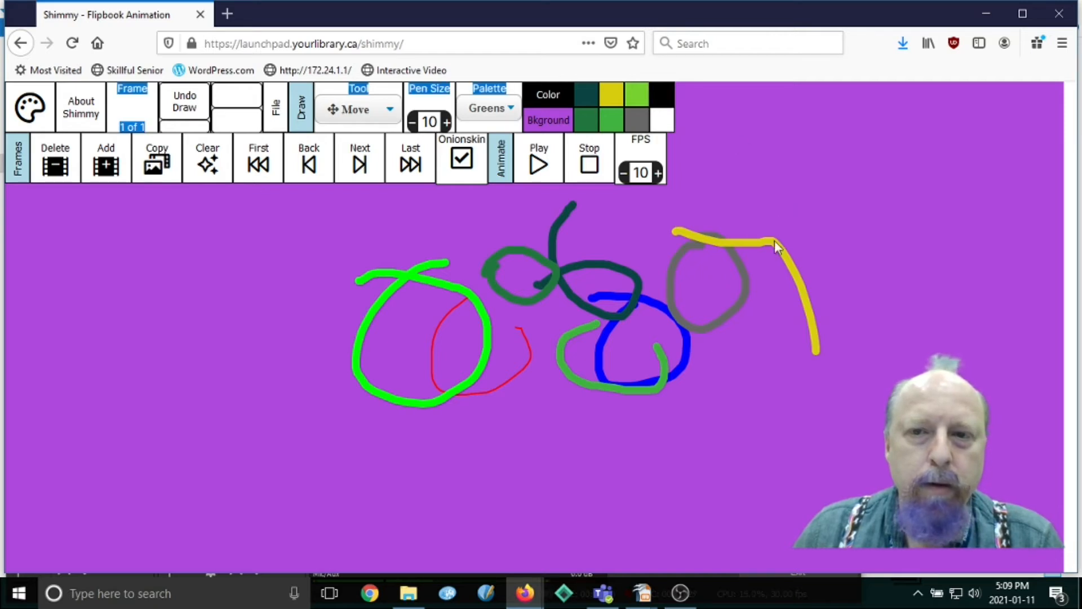
# - Draw a dark green spiral above the teal loop and a short horizontal yellow line above the bent yellow one
pyautogui.click(586, 120)
pyautogui.moveTo(542, 213)
pyautogui.mouseDown()
pyautogui.moveTo(546, 228)
pyautogui.moveTo(590, 246)
pyautogui.mouseUp()
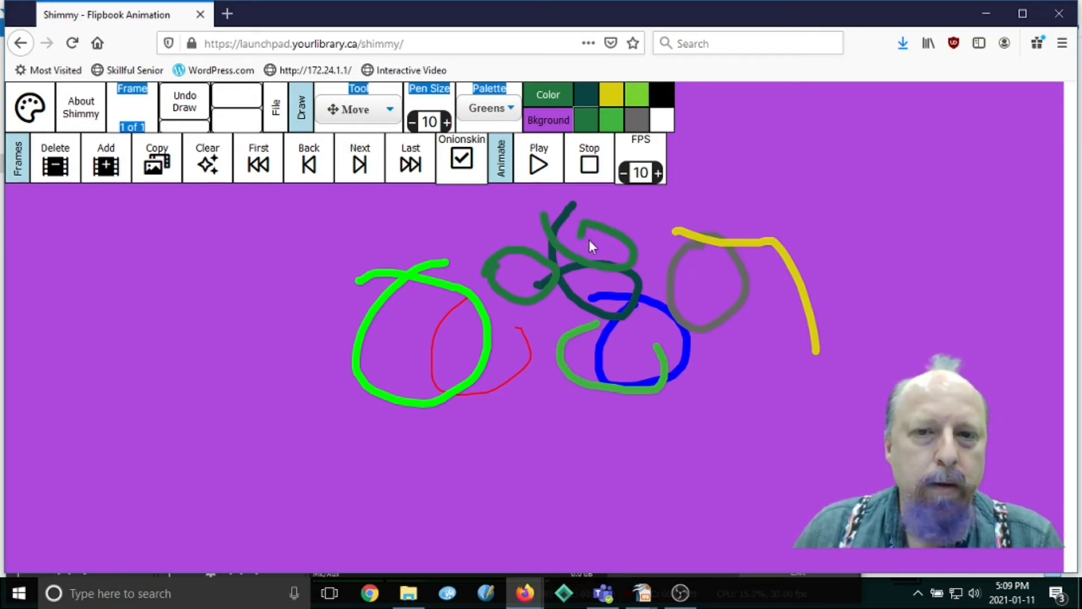
pyautogui.click(618, 100)
pyautogui.moveTo(718, 203); pyautogui.dragTo(811, 200)
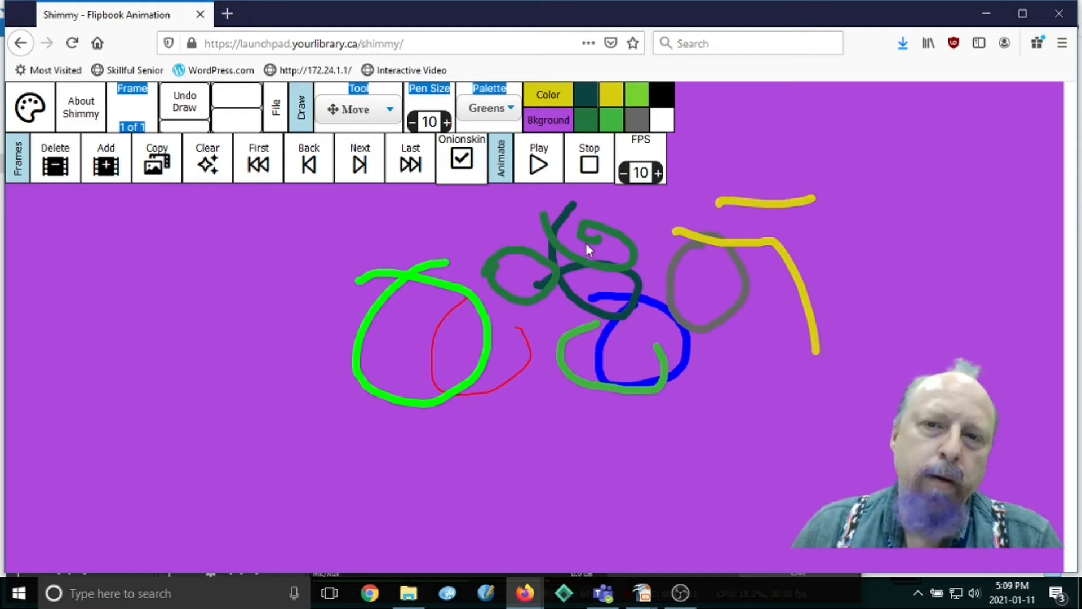
# - Mix a custom violet pen color in place of the palette's dark green, and draw short violet strokes above the circles
pyautogui.click(552, 96)
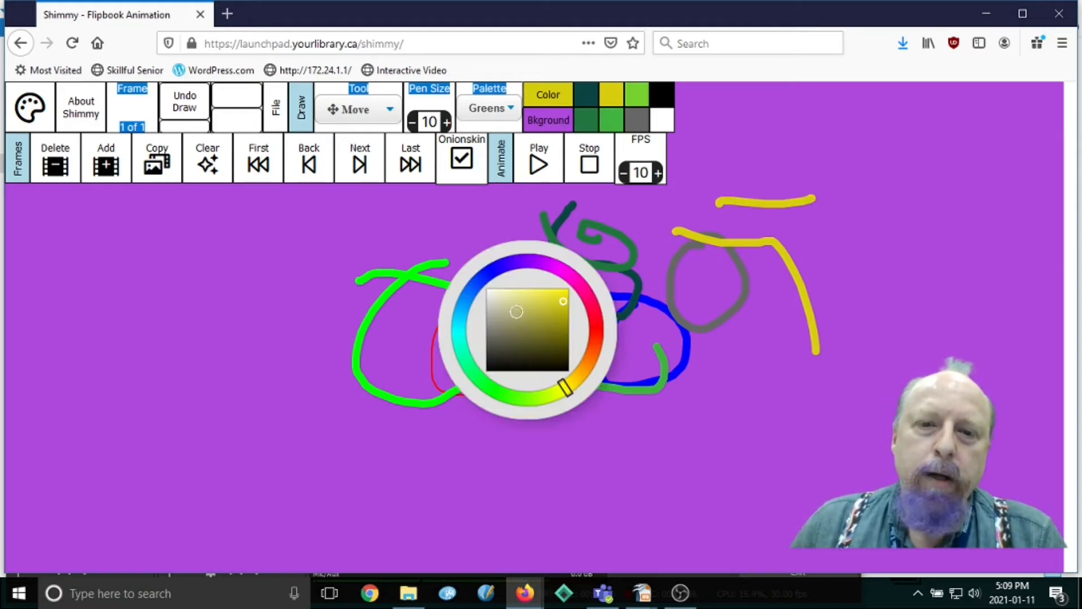
pyautogui.click(530, 262)
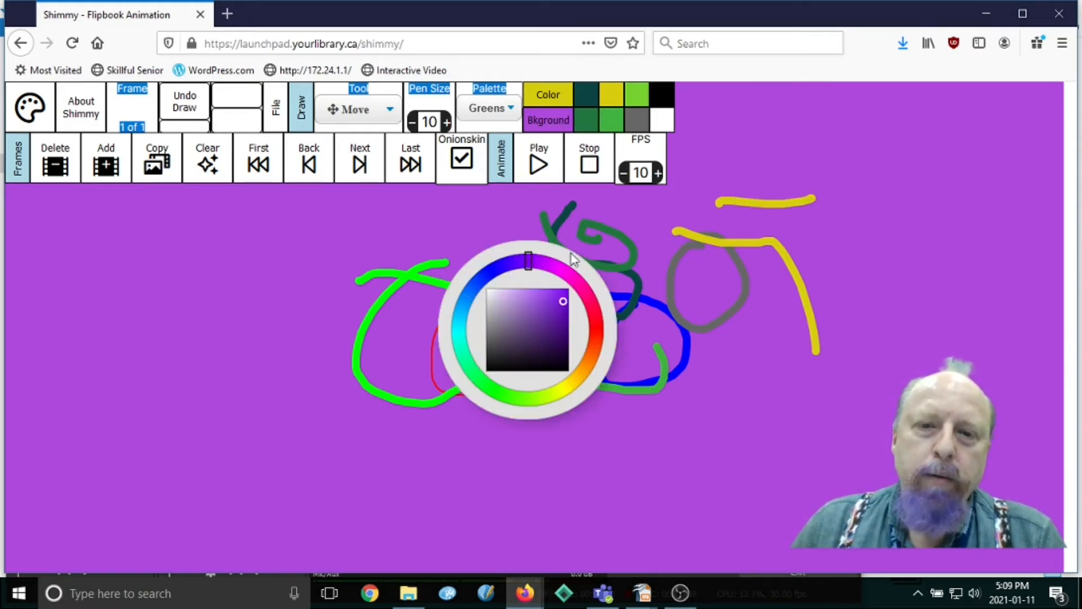
pyautogui.click(588, 123)
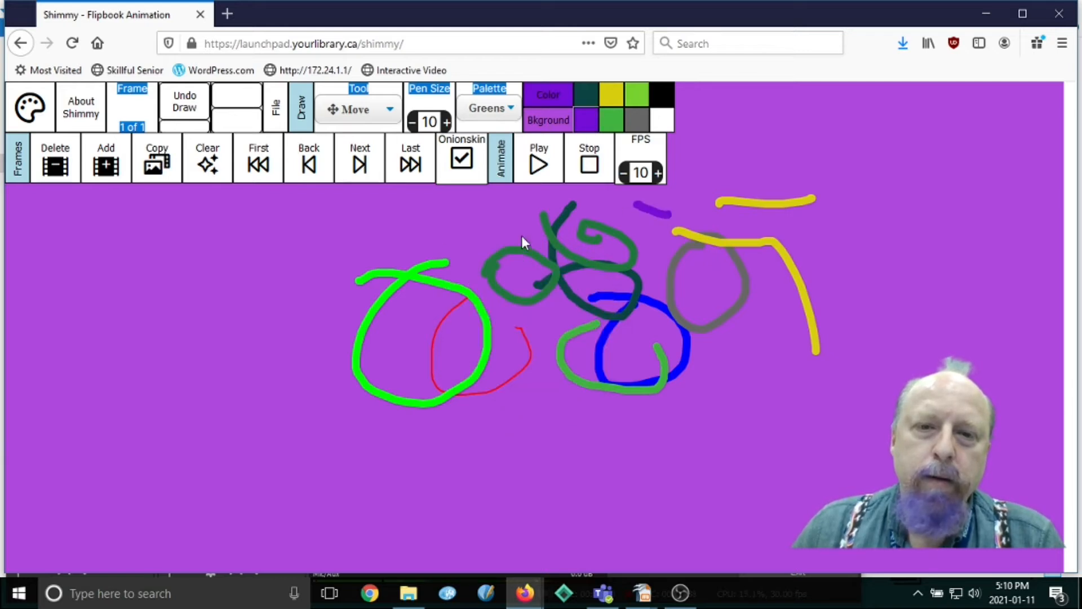
pyautogui.moveTo(440, 245); pyautogui.dragTo(532, 241)
# - Draw a large closed black loop across the middle of the existing circles
pyautogui.click(655, 101)
pyautogui.moveTo(385, 222)
pyautogui.mouseDown()
pyautogui.moveTo(551, 215)
pyautogui.moveTo(628, 427)
pyautogui.moveTo(403, 221)
pyautogui.mouseUp()
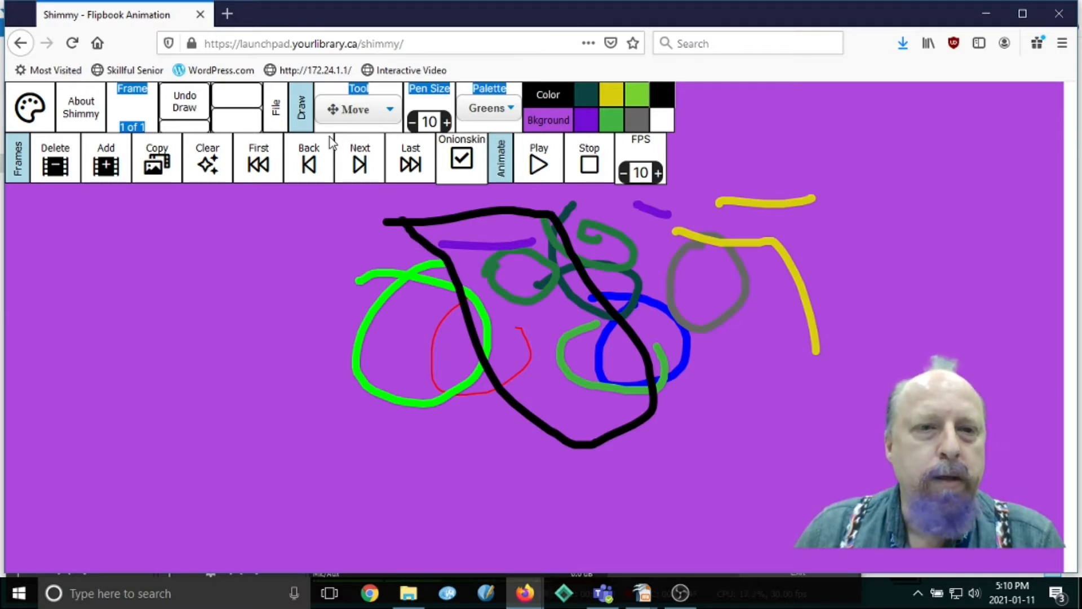
pyautogui.click(381, 90)
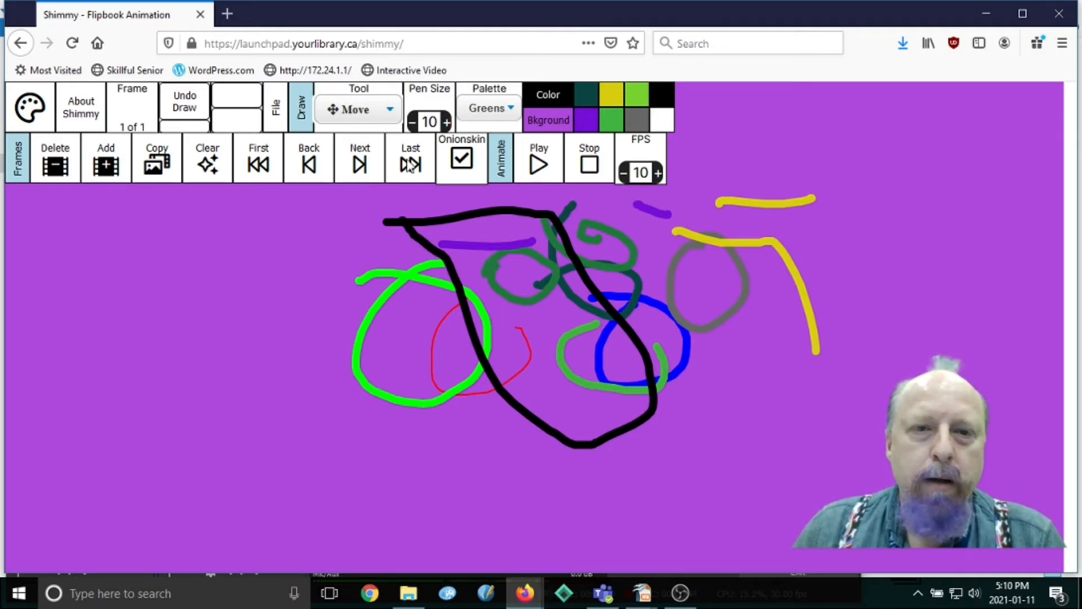
# - Switch the palette to Spring, and demonstrate hiding and showing the drawing controls
pyautogui.click(502, 108)
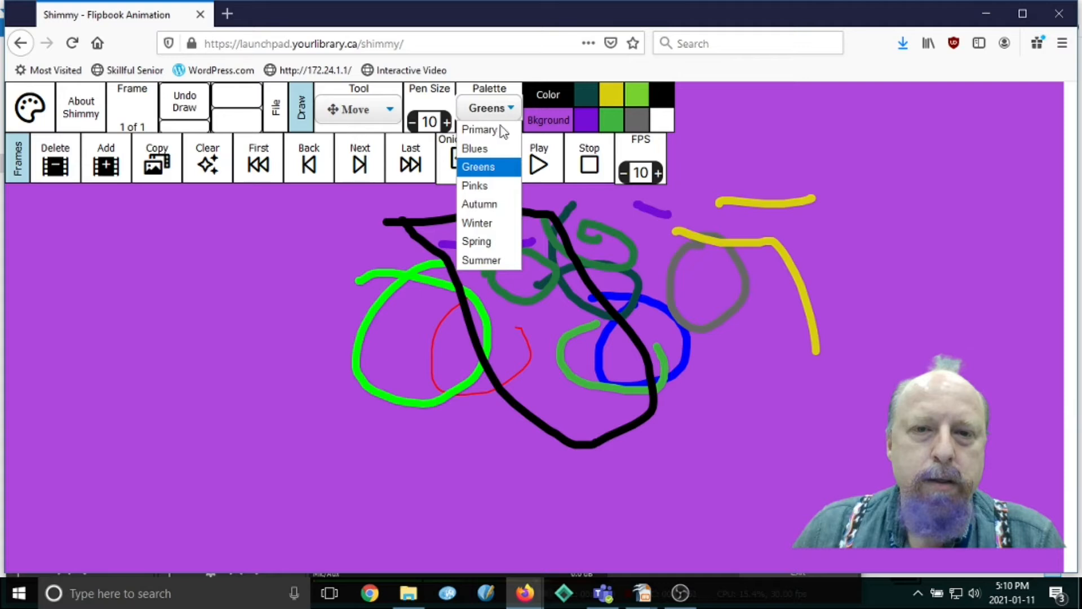
pyautogui.click(491, 244)
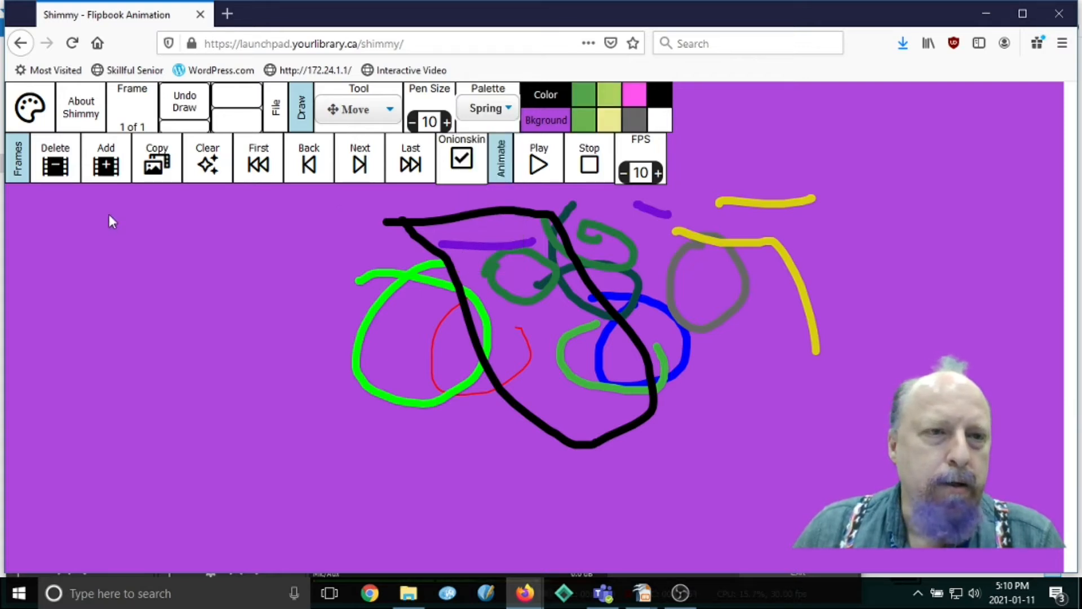
pyautogui.click(26, 121)
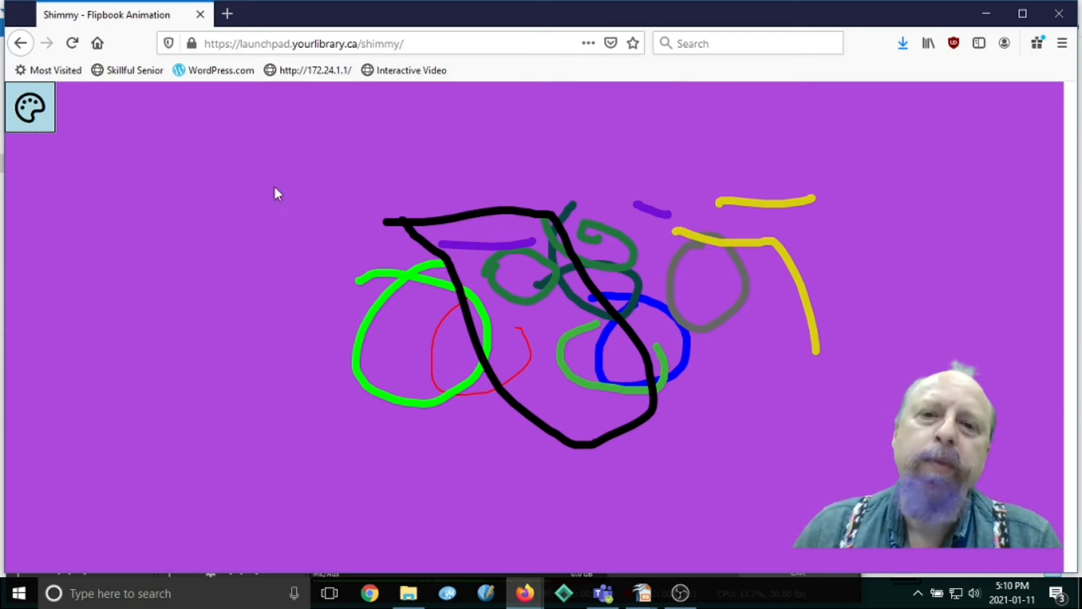
pyautogui.click(30, 108)
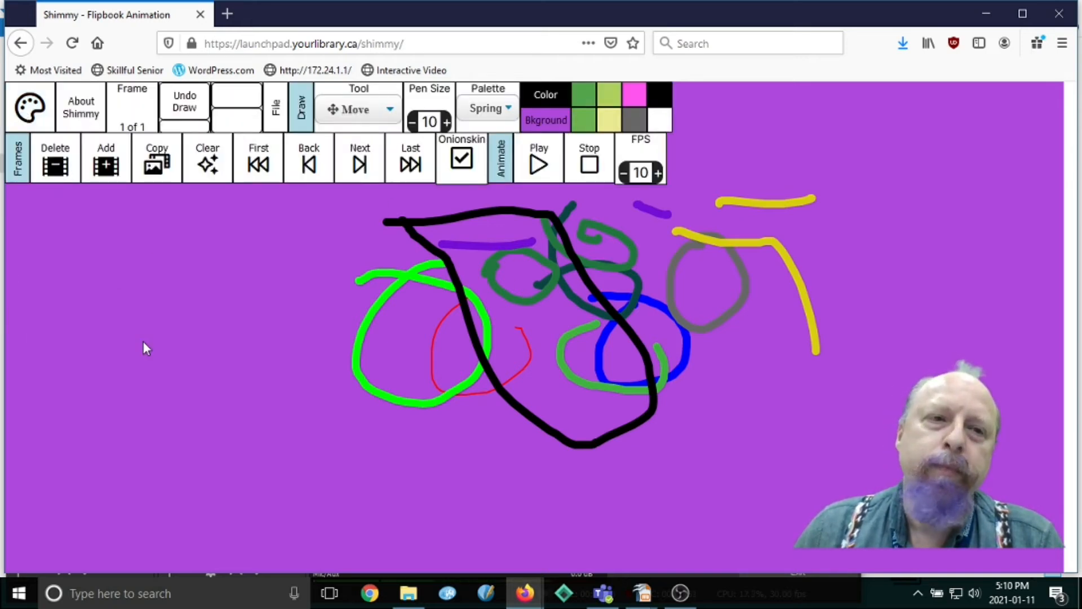